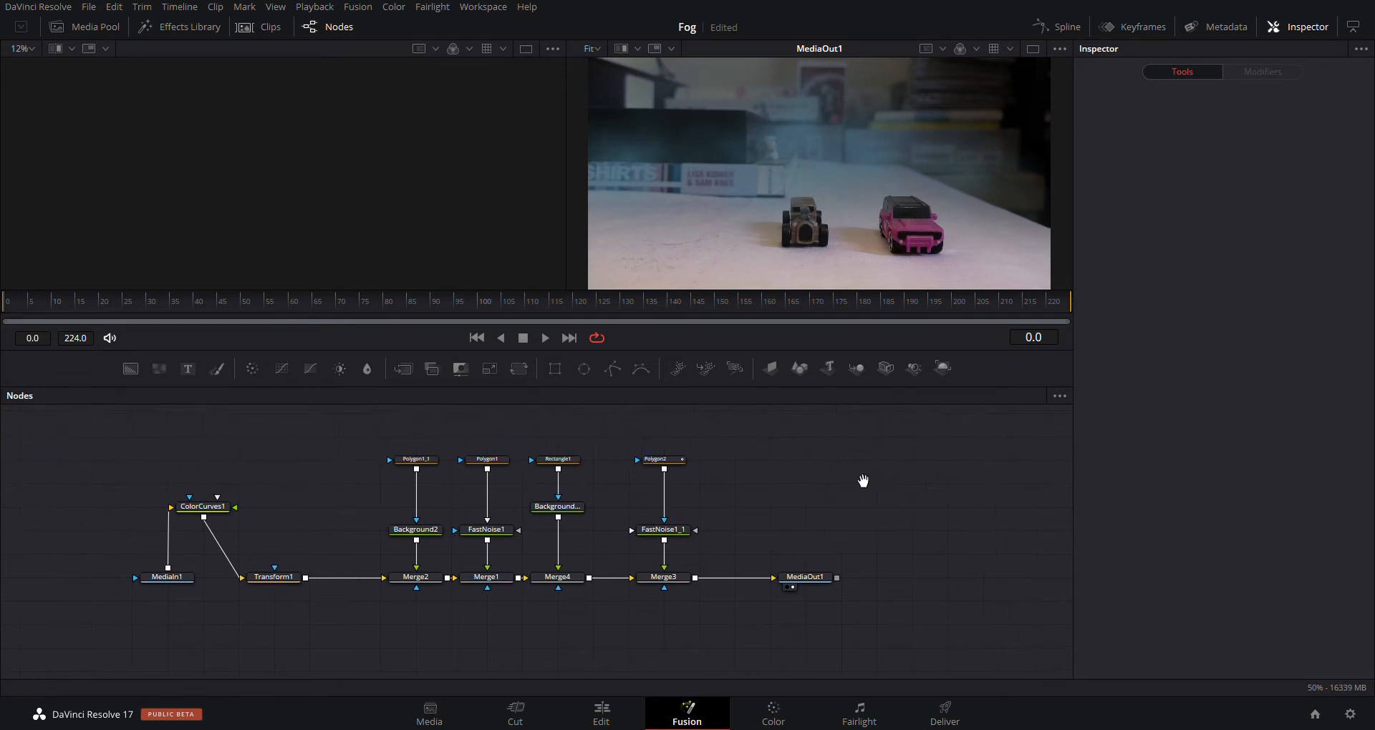
- Play back the finished fog composition from the start to review the effect
{"action": "key", "text": "space"}
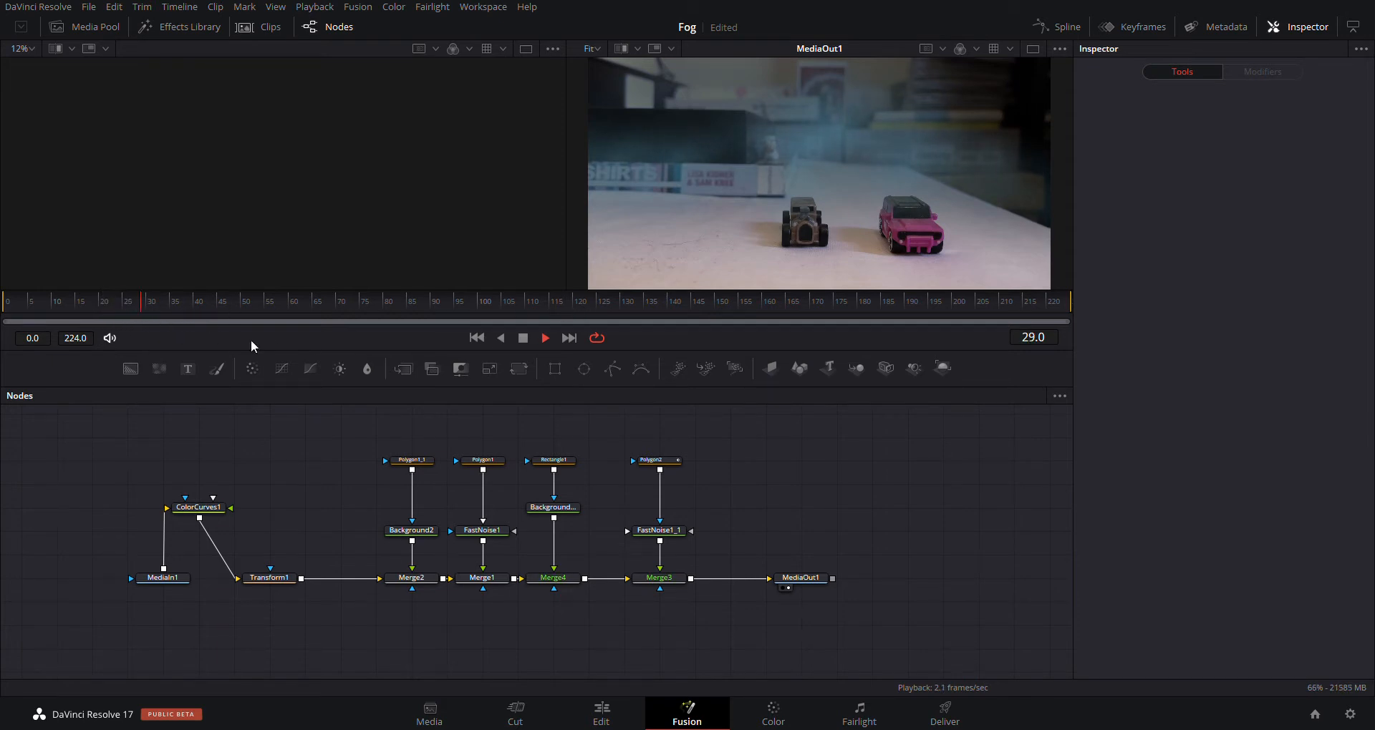
{"action": "key", "text": "space"}
{"action": "key", "text": "Home"}
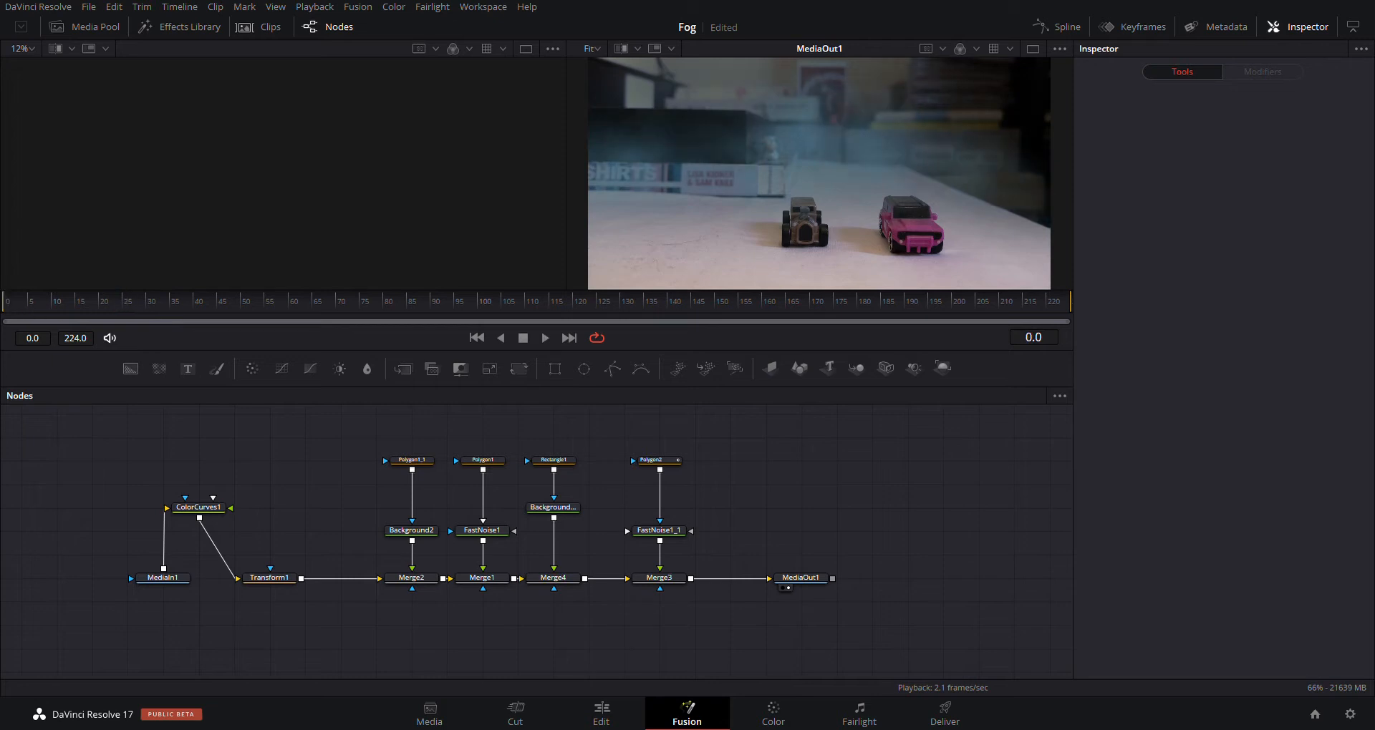
{"action": "key", "text": "space"}
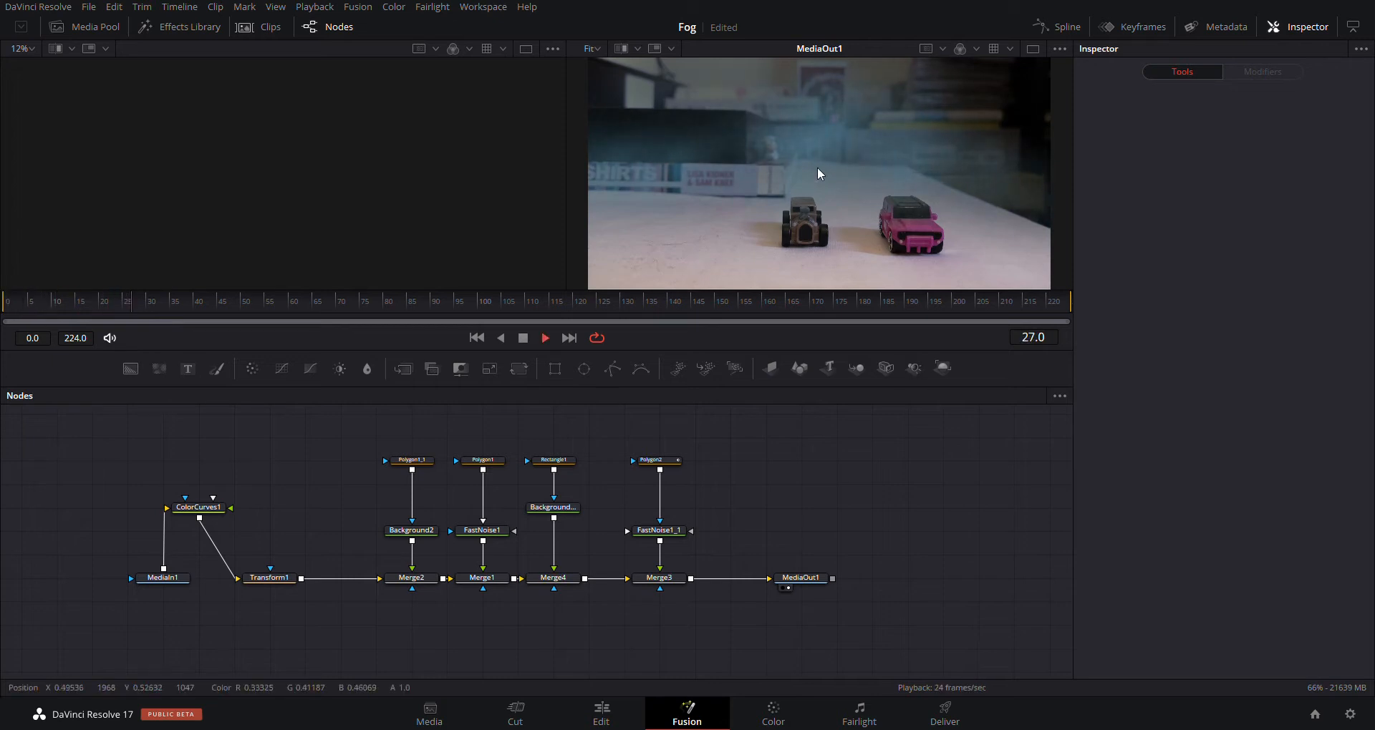
{"action": "left_click_drag", "start_coordinate": [156, 300], "coordinate": [4, 311]}
{"action": "key", "text": "space"}
{"action": "key", "text": "space"}
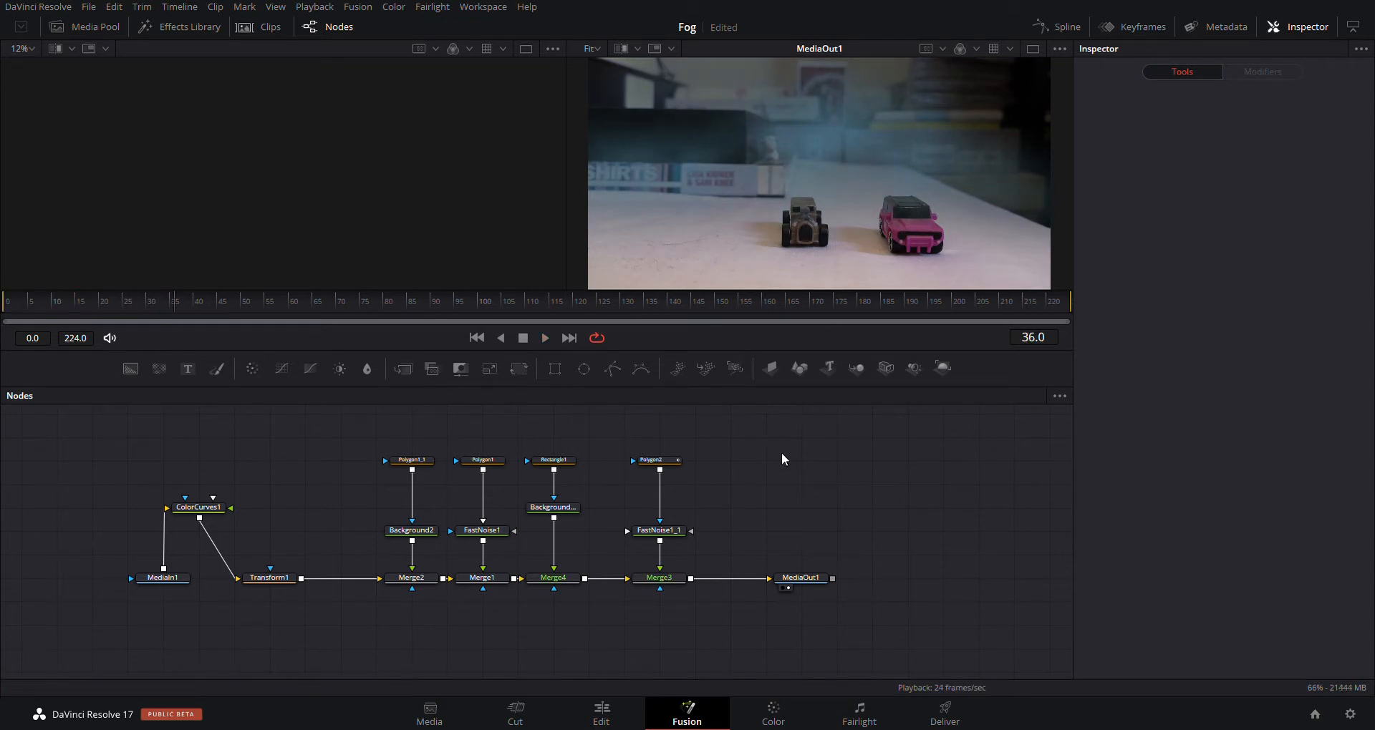
- Bring the car fog still image from the media pool into the node graph and place it above MediaOut1
{"action": "left_click_drag", "start_coordinate": [853, 490], "coordinate": [698, 514]}
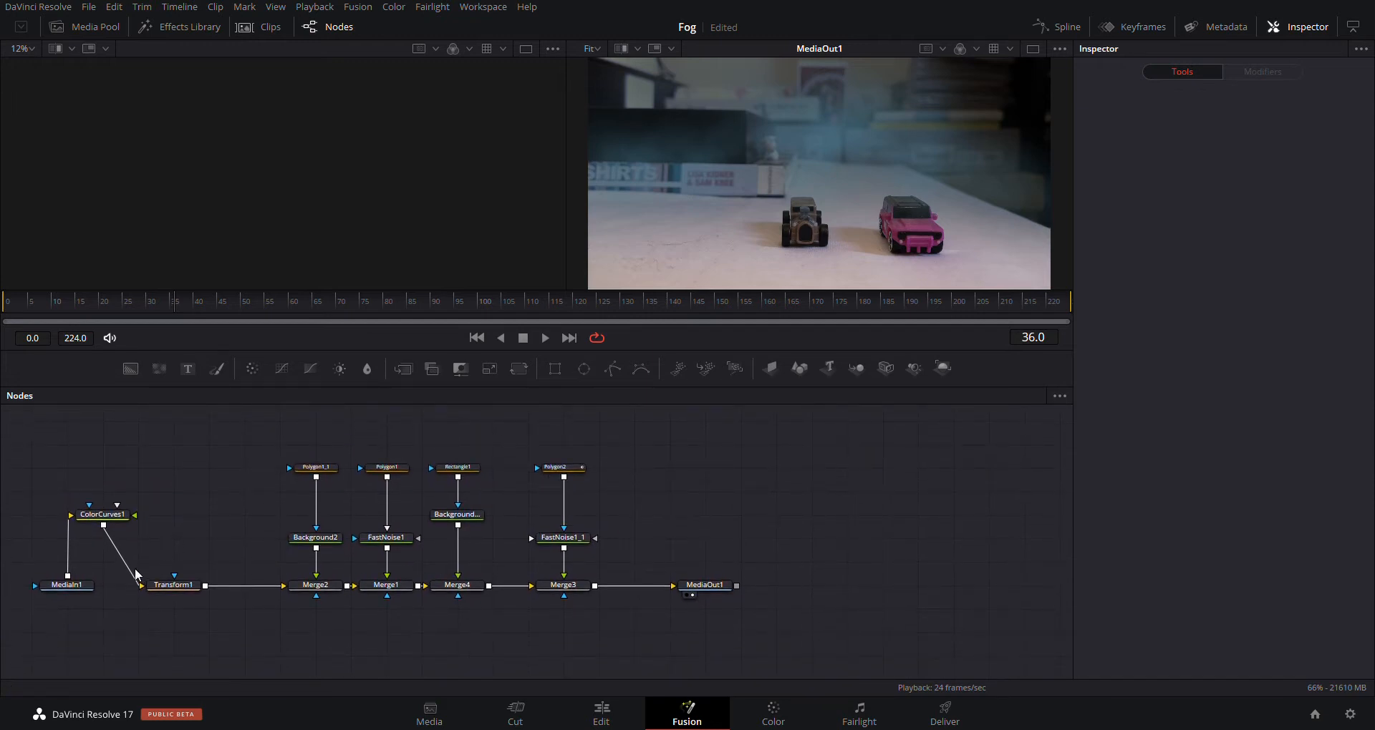
{"action": "left_click", "coordinate": [87, 27]}
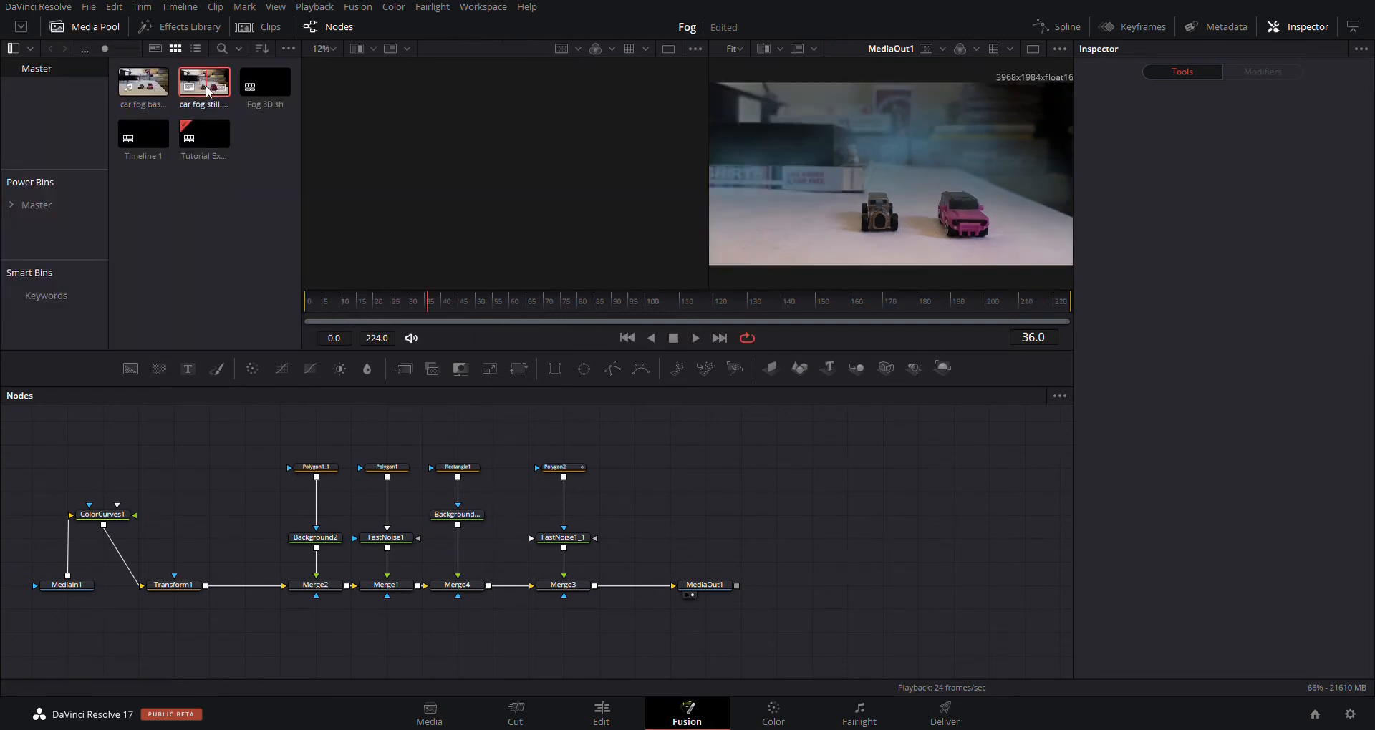
{"action": "left_click_drag", "start_coordinate": [204, 89], "coordinate": [895, 533]}
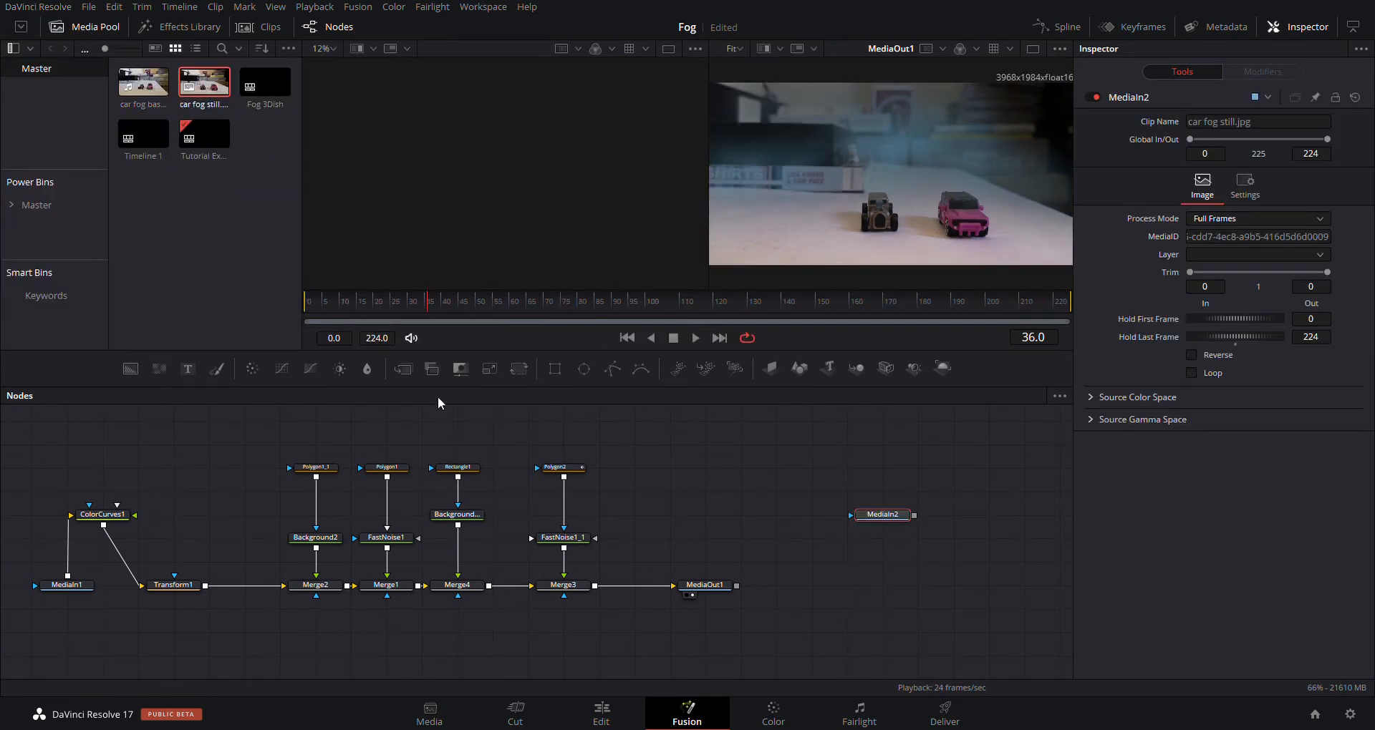
{"action": "left_click", "coordinate": [107, 28]}
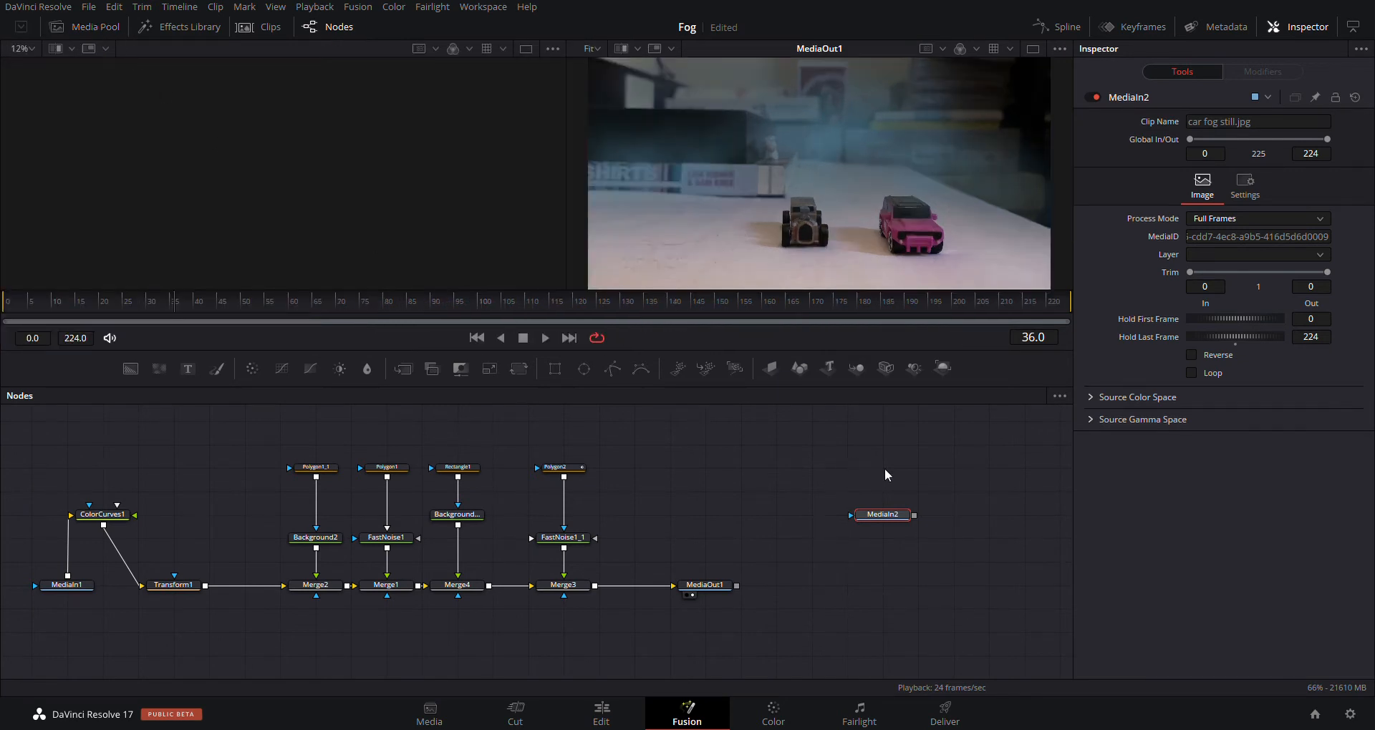
{"action": "left_click_drag", "start_coordinate": [958, 500], "coordinate": [943, 507]}
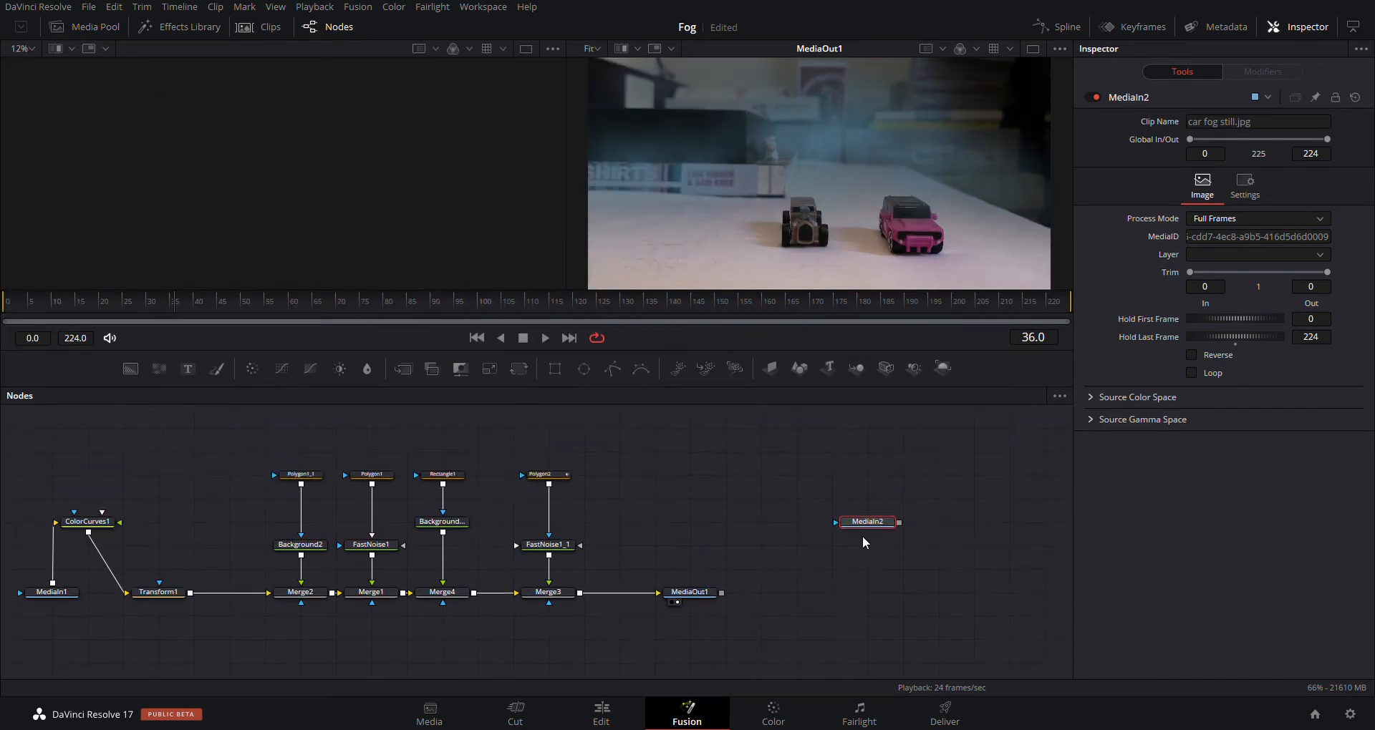
{"action": "left_click_drag", "start_coordinate": [862, 523], "coordinate": [757, 506]}
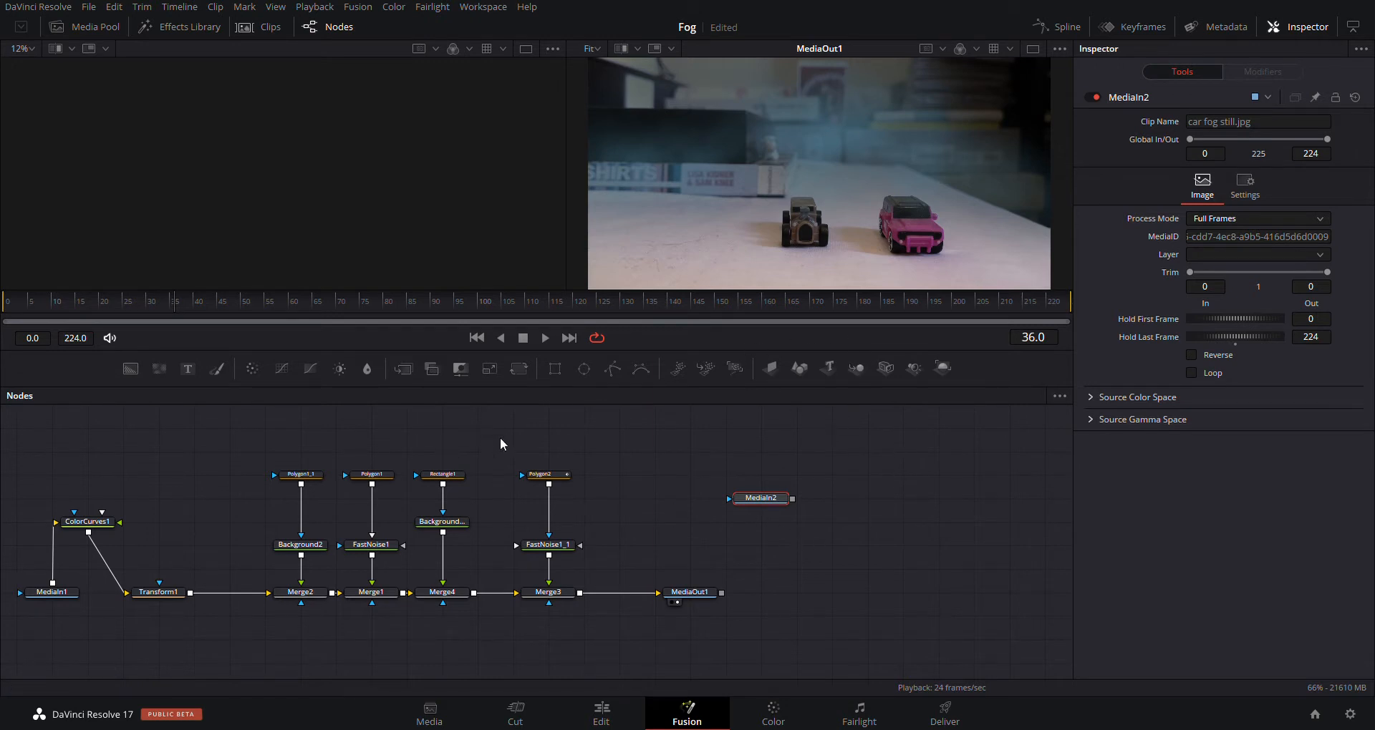
- Duplicate the MediaOut1 node, feed it from MediaIn2, and show the duplicate in the first viewer
{"action": "left_click", "coordinate": [691, 594]}
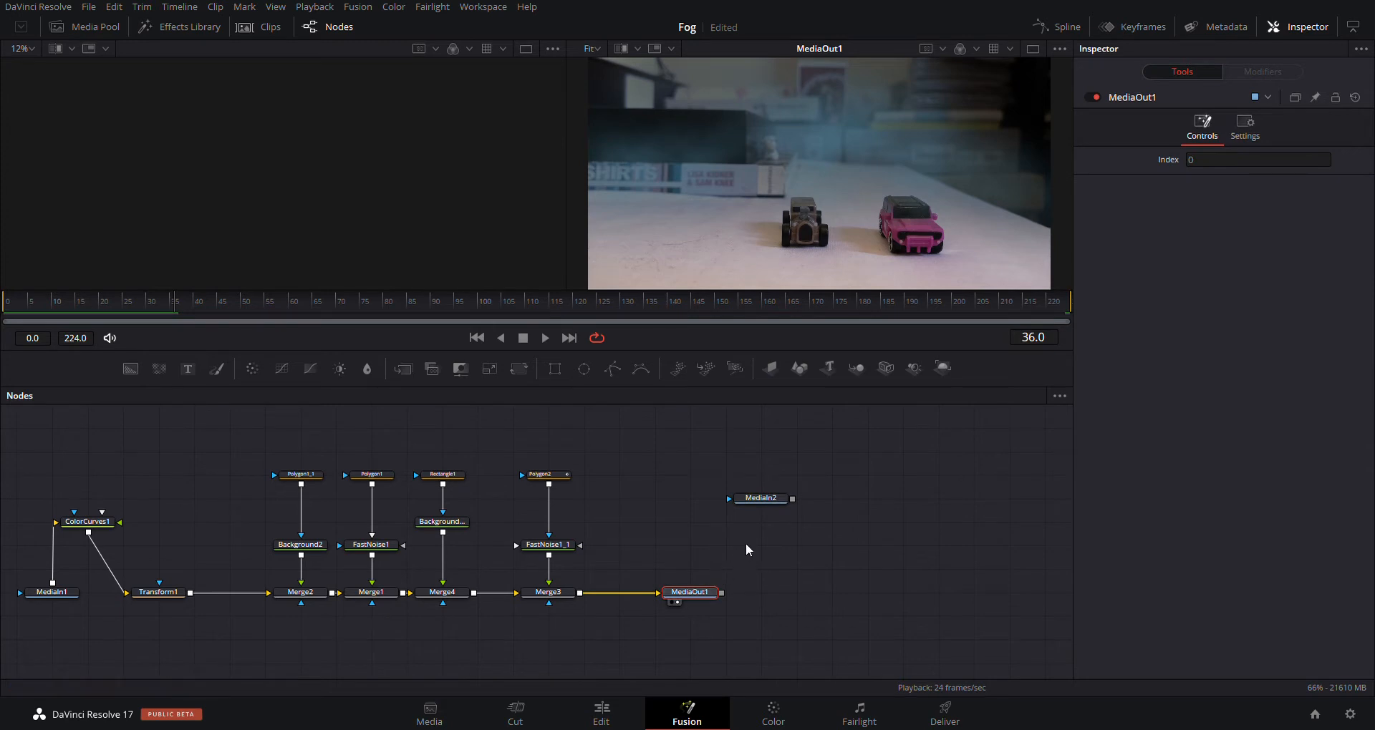
{"action": "left_click", "coordinate": [899, 531]}
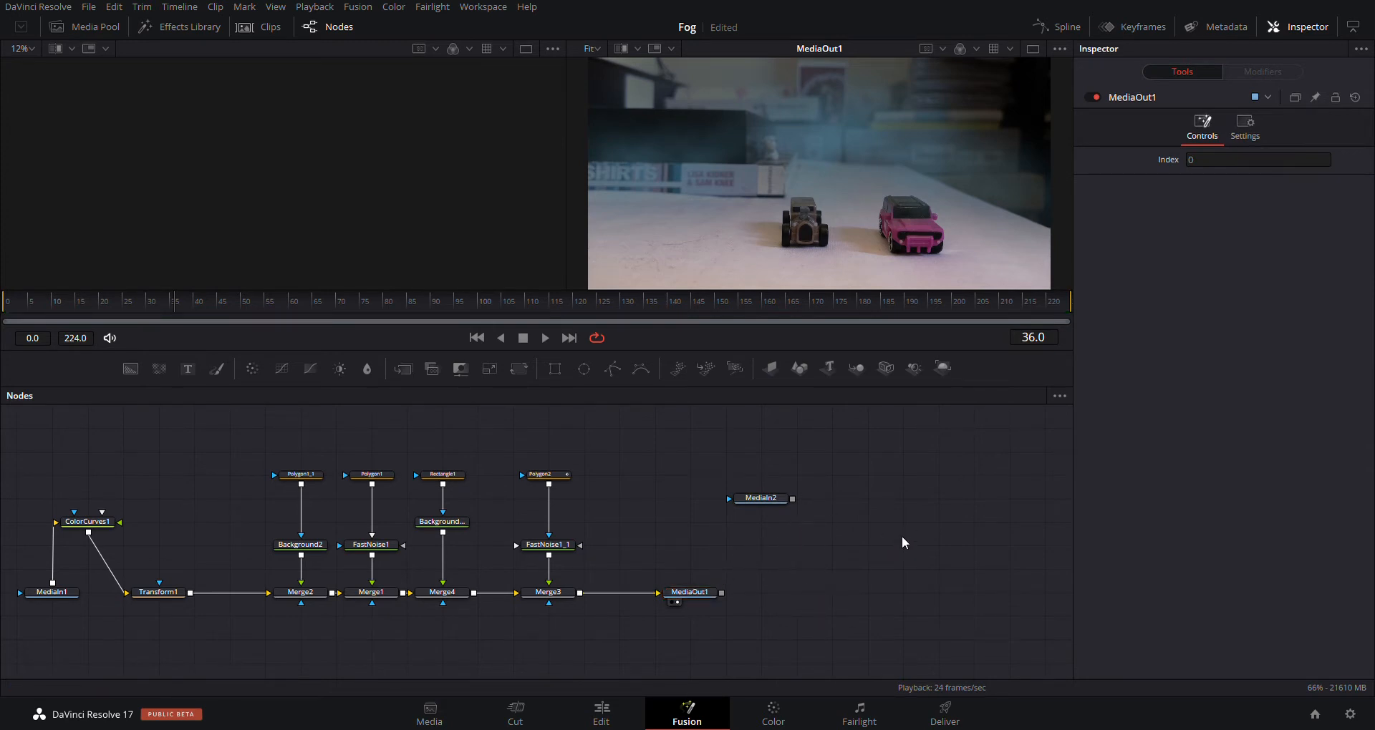
{"action": "left_click_drag", "start_coordinate": [792, 499], "coordinate": [908, 526]}
{"action": "key", "text": "1"}
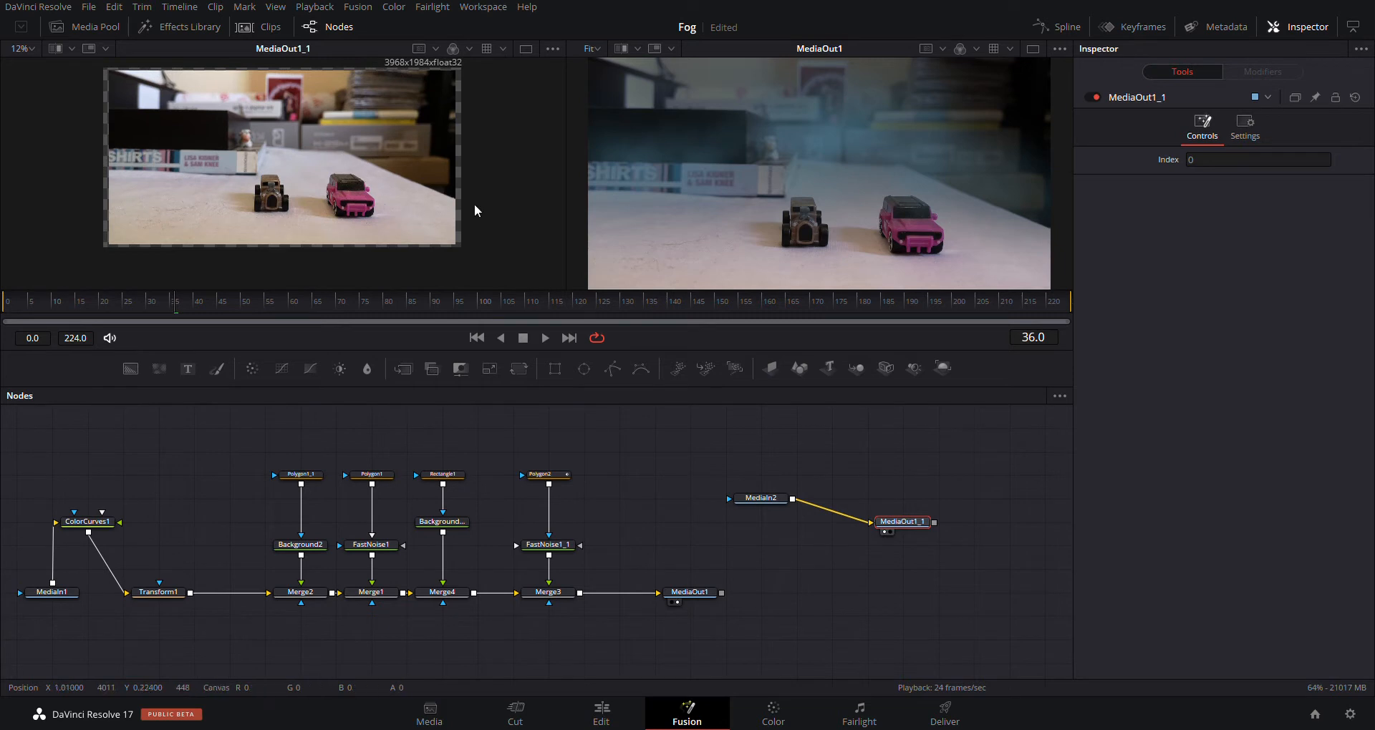
{"action": "left_click", "coordinate": [158, 592]}
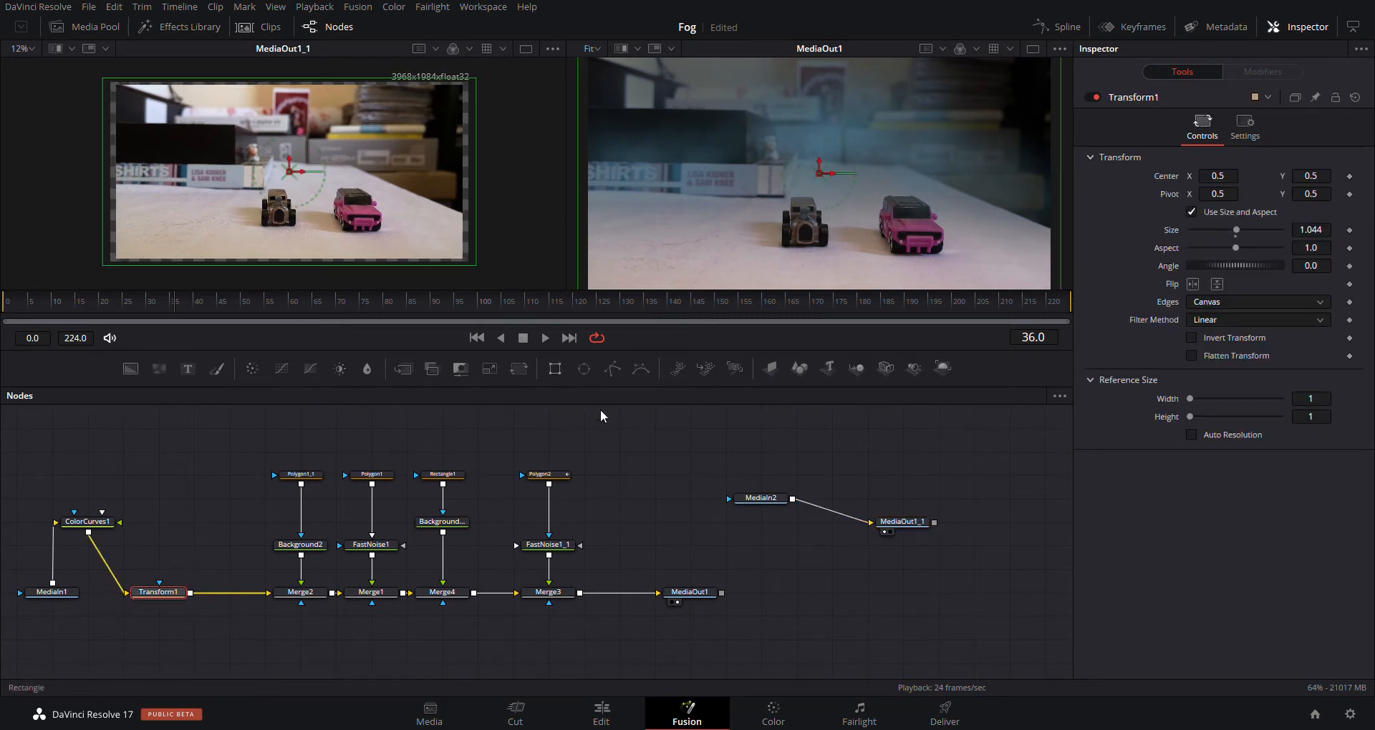
{"action": "left_click", "coordinate": [920, 468]}
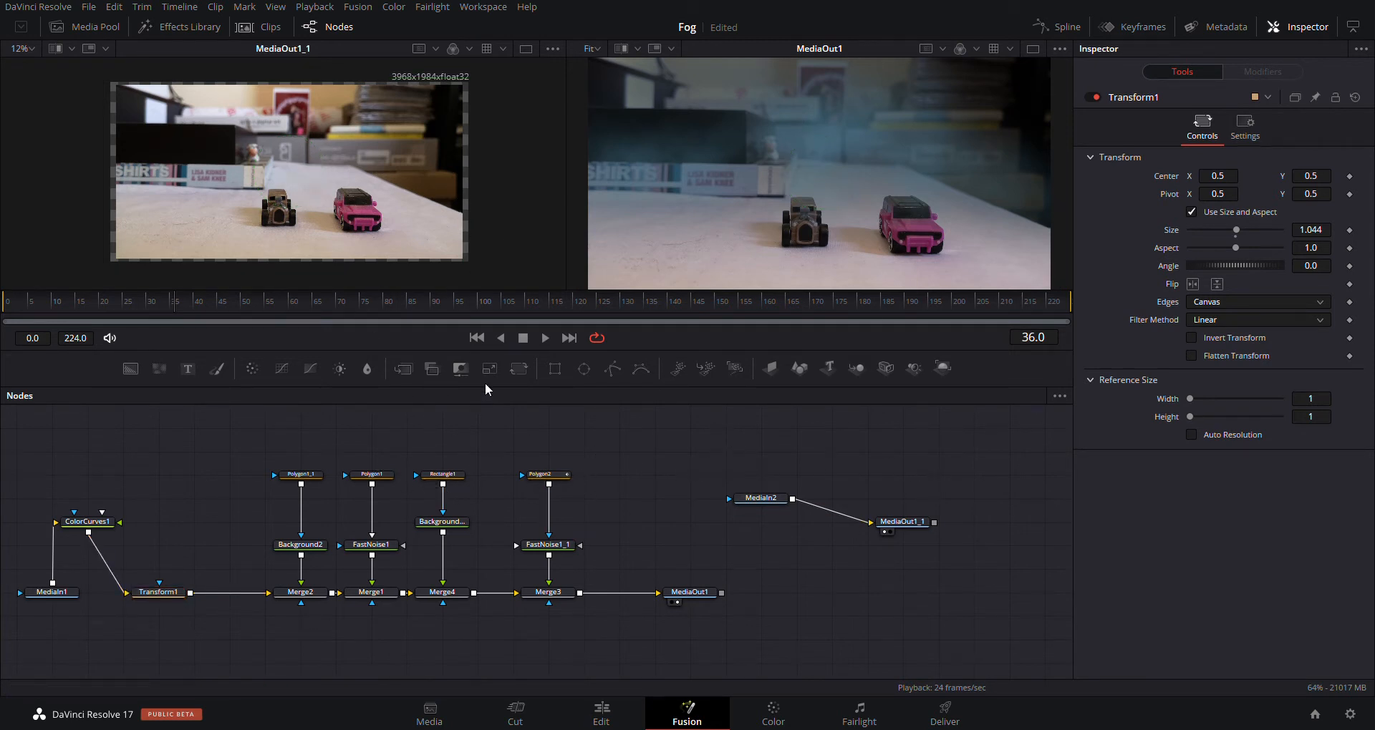
- Add a Fast Noise node and merge it over MediaIn2 ahead of MediaOut1_1, spacing the nodes neatly
{"action": "left_click_drag", "start_coordinate": [159, 370], "coordinate": [832, 456]}
{"action": "left_click_drag", "start_coordinate": [759, 504], "coordinate": [723, 527]}
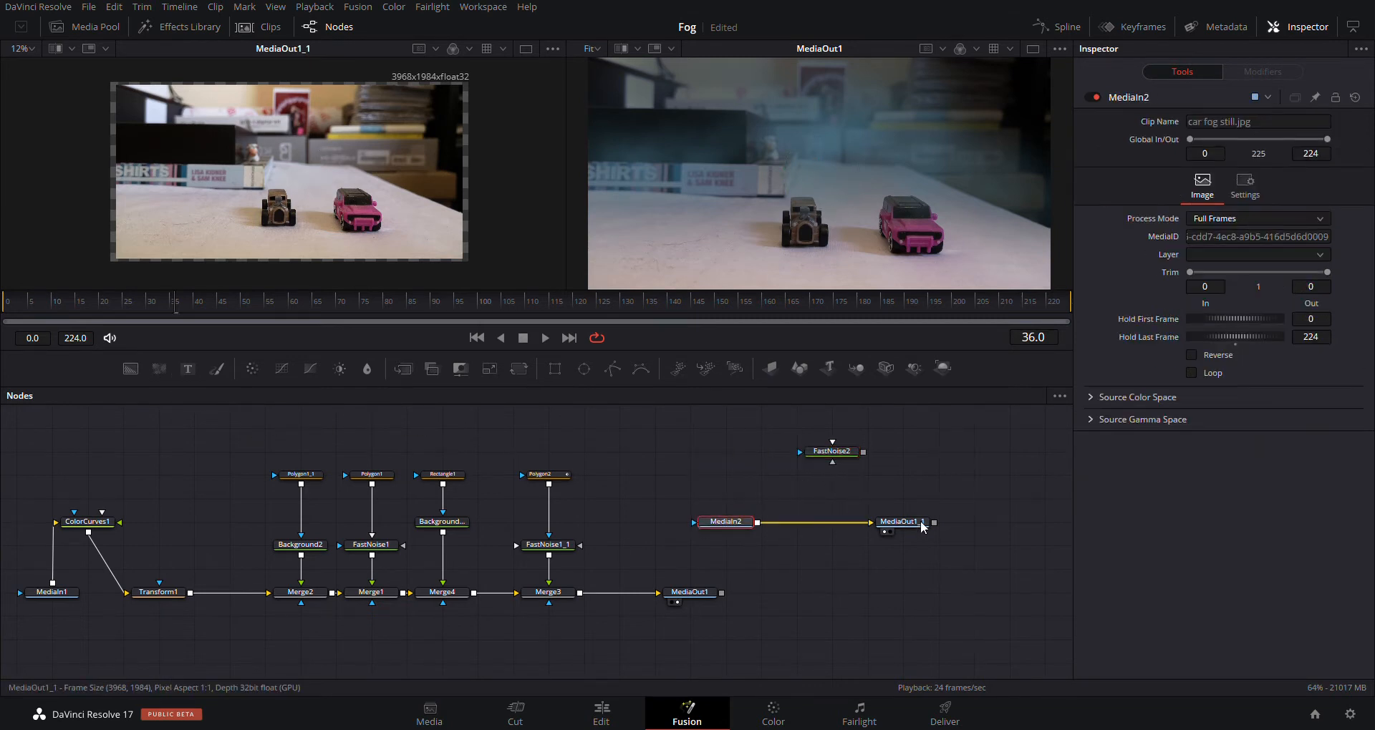
{"action": "left_click_drag", "start_coordinate": [903, 522], "coordinate": [939, 523]}
{"action": "left_click_drag", "start_coordinate": [835, 459], "coordinate": [758, 523]}
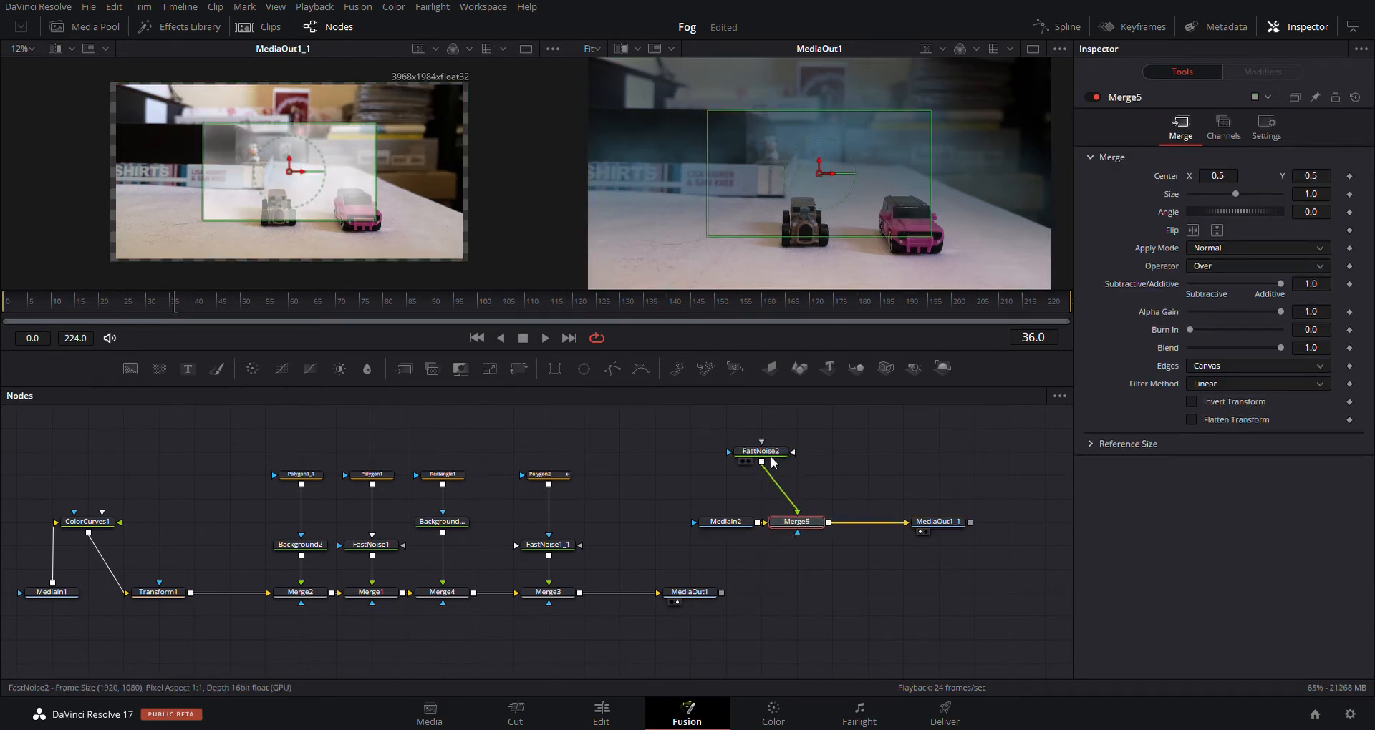
{"action": "left_click_drag", "start_coordinate": [760, 451], "coordinate": [797, 451]}
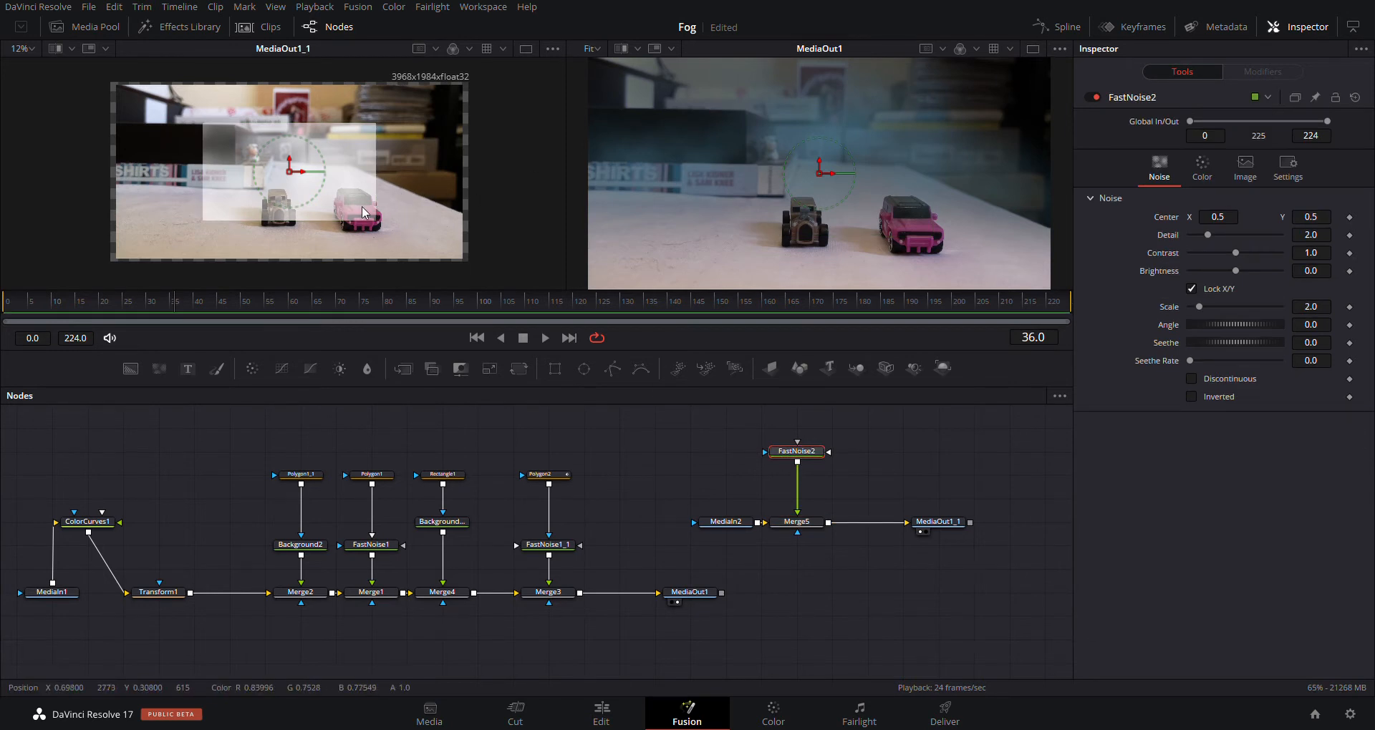
- Scale the noise up to a size of 2.21 in Merge5 so it covers the whole still
{"action": "left_click", "coordinate": [799, 521]}
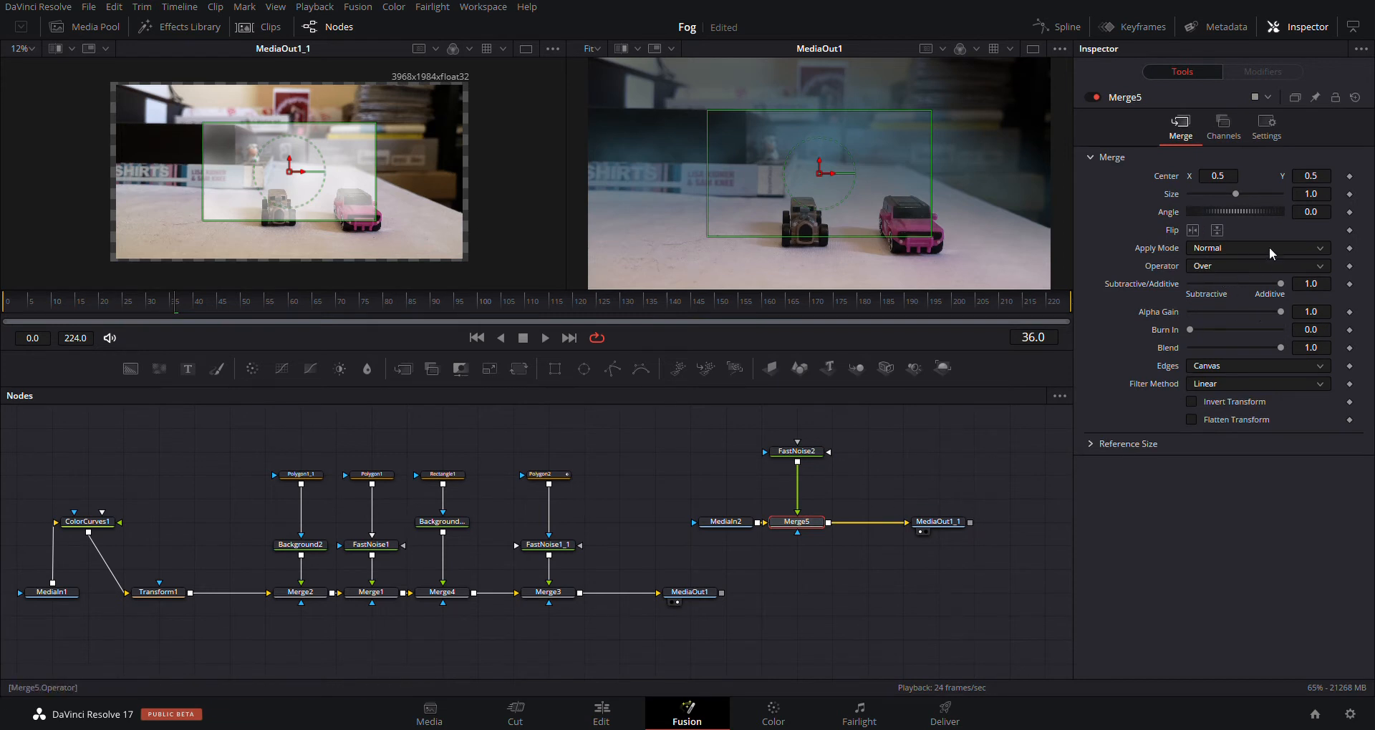
{"action": "left_click_drag", "start_coordinate": [1239, 196], "coordinate": [1252, 200]}
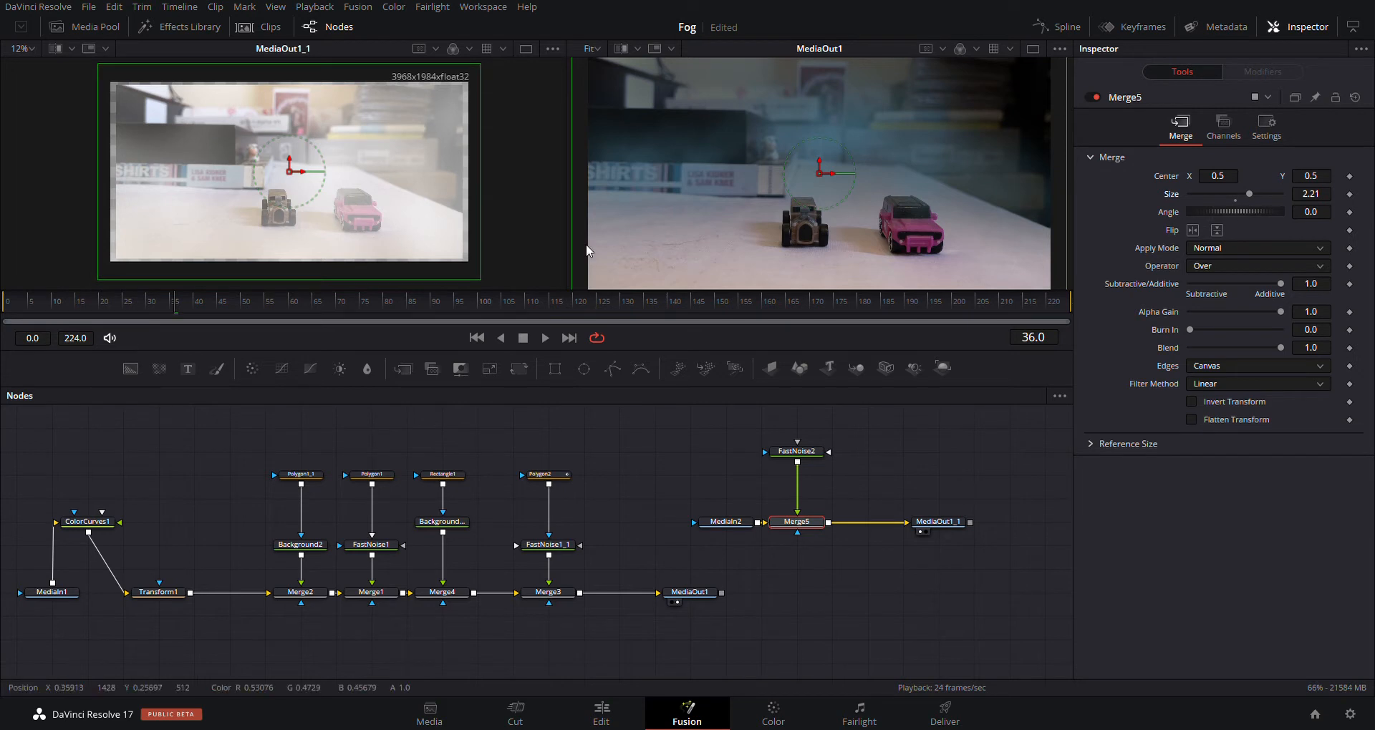
- Attach a Polygon mask to FastNoise2 and arrange both nodes in a column above Merge5
{"action": "left_click", "coordinate": [798, 446]}
{"action": "left_click_drag", "start_coordinate": [798, 446], "coordinate": [797, 469]}
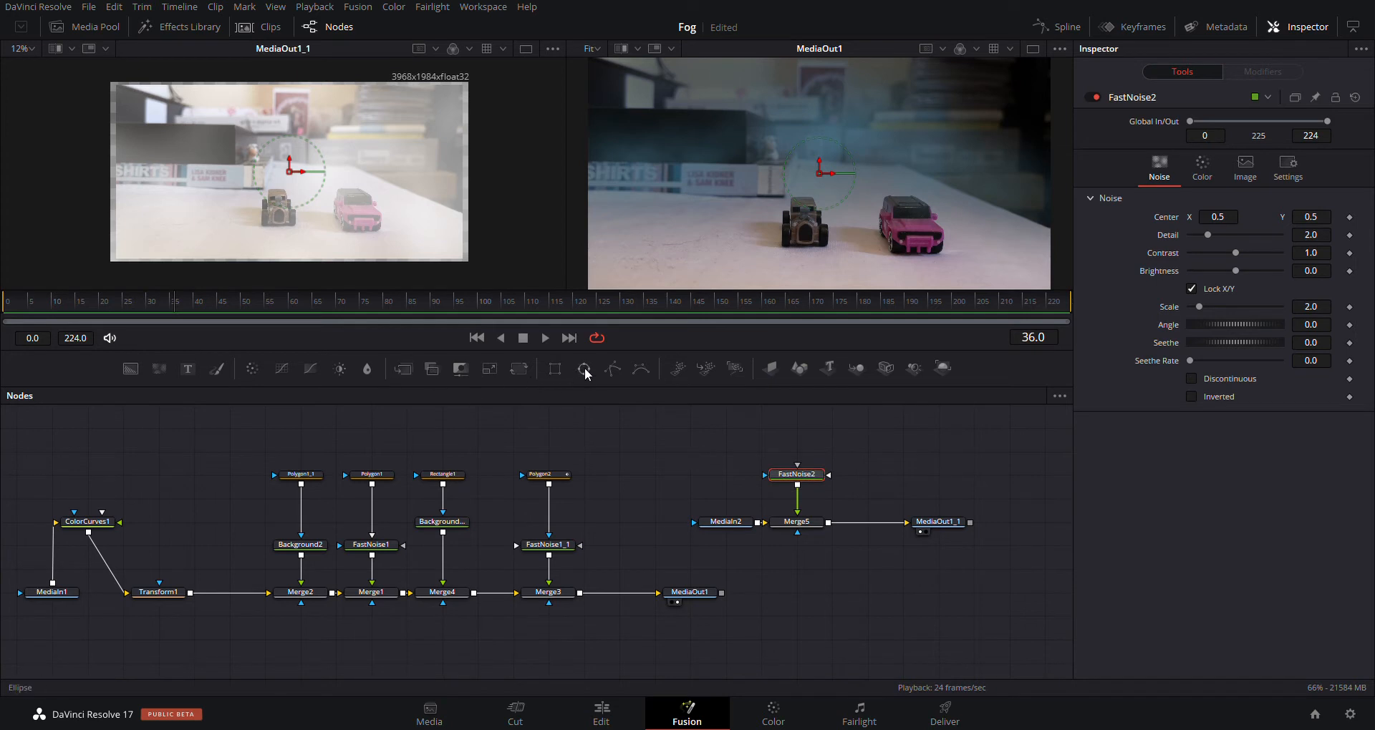
{"action": "left_click", "coordinate": [613, 369]}
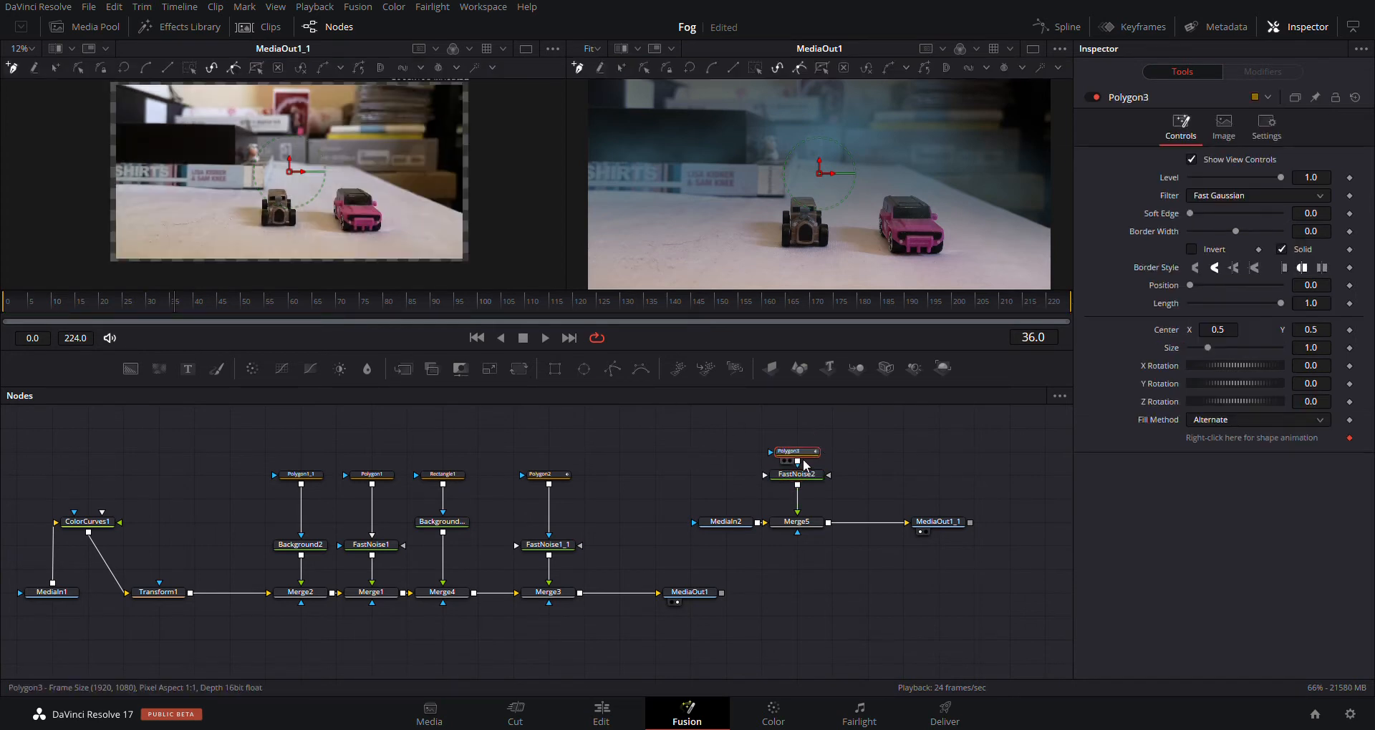
{"action": "left_click_drag", "start_coordinate": [804, 458], "coordinate": [809, 435]}
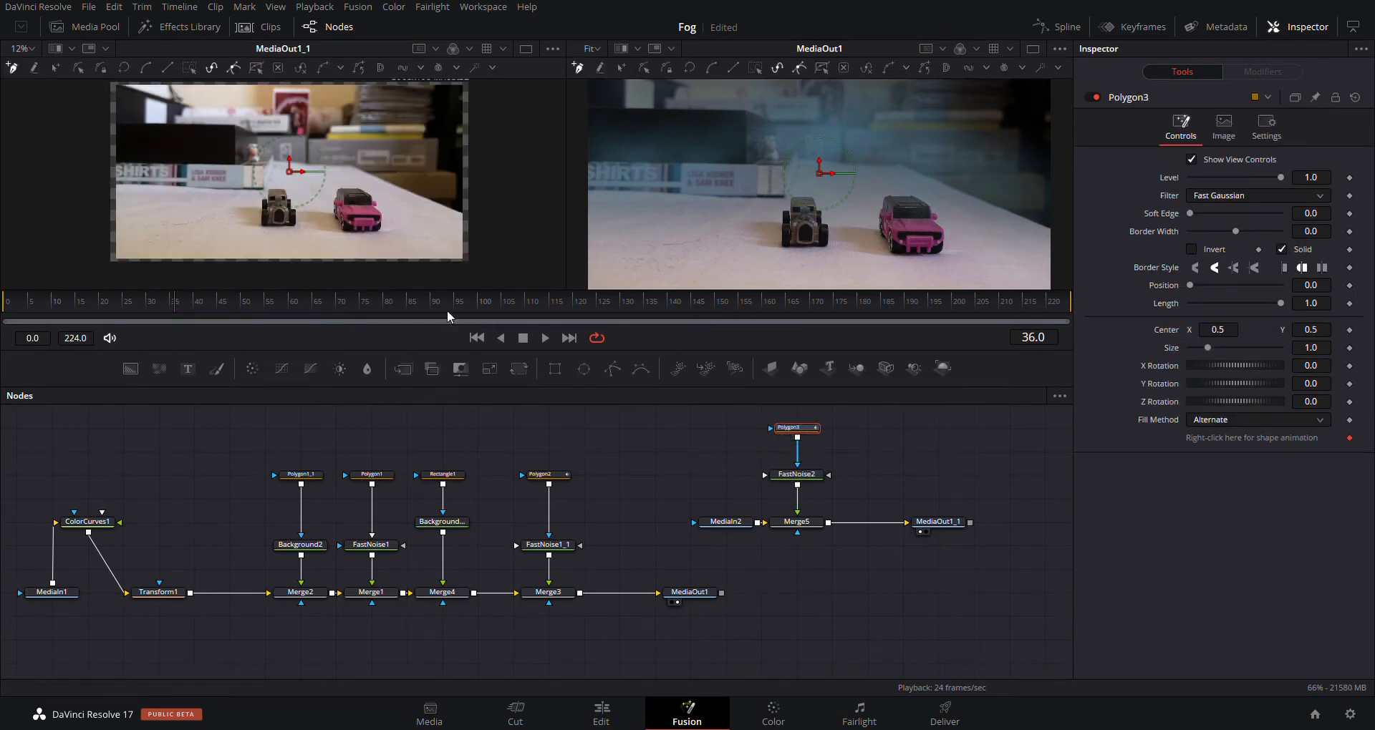
- Draw a closed mask around the background, following the dark box's top and the table's back edge and extending beyond the frame
{"action": "left_click_drag", "start_coordinate": [399, 244], "coordinate": [413, 280]}
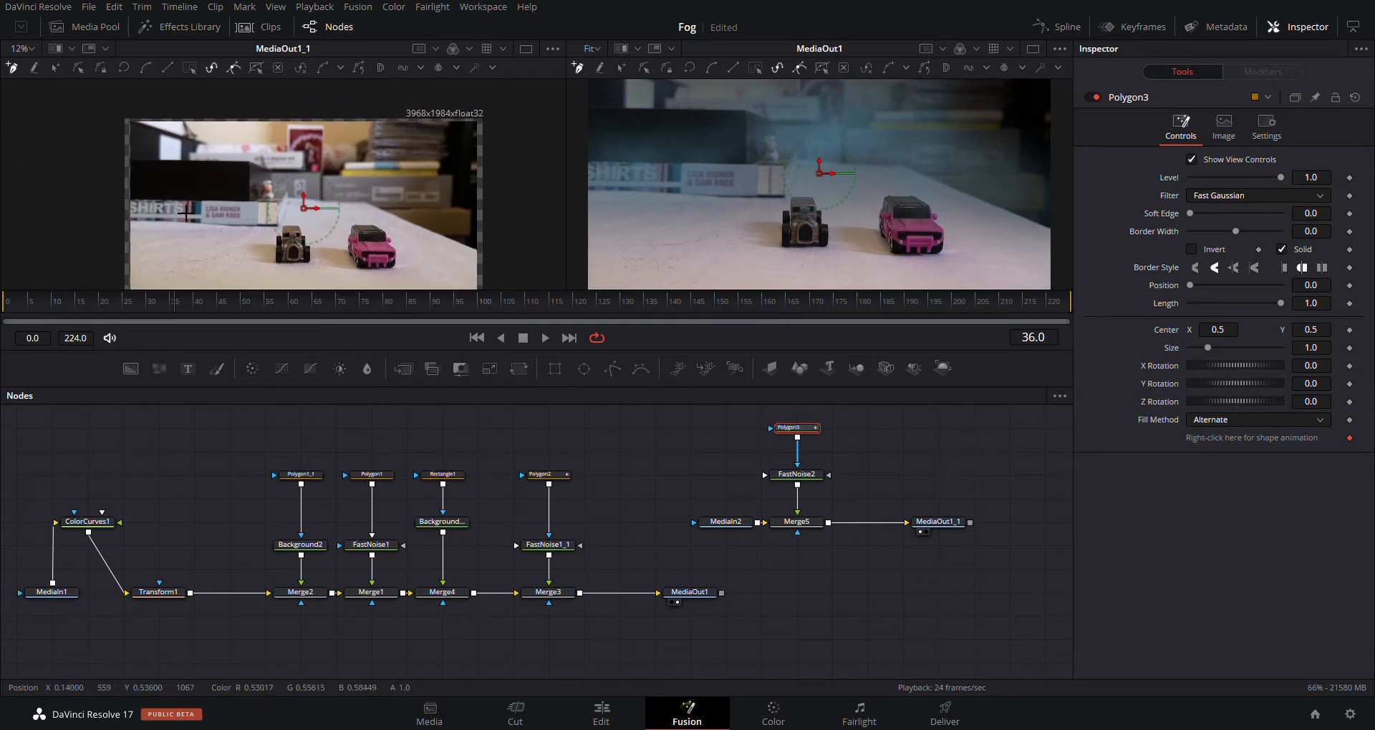
{"action": "left_click", "coordinate": [113, 159]}
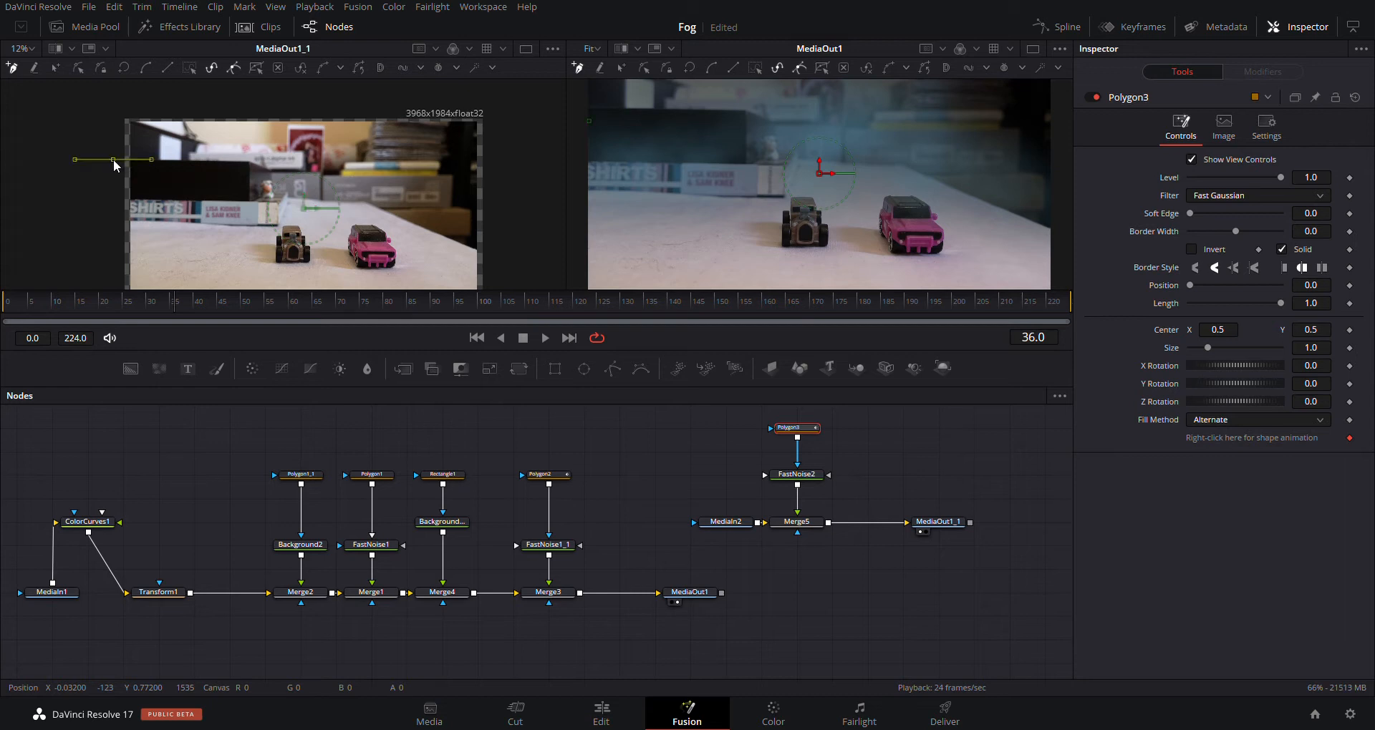
{"action": "left_click", "coordinate": [247, 161]}
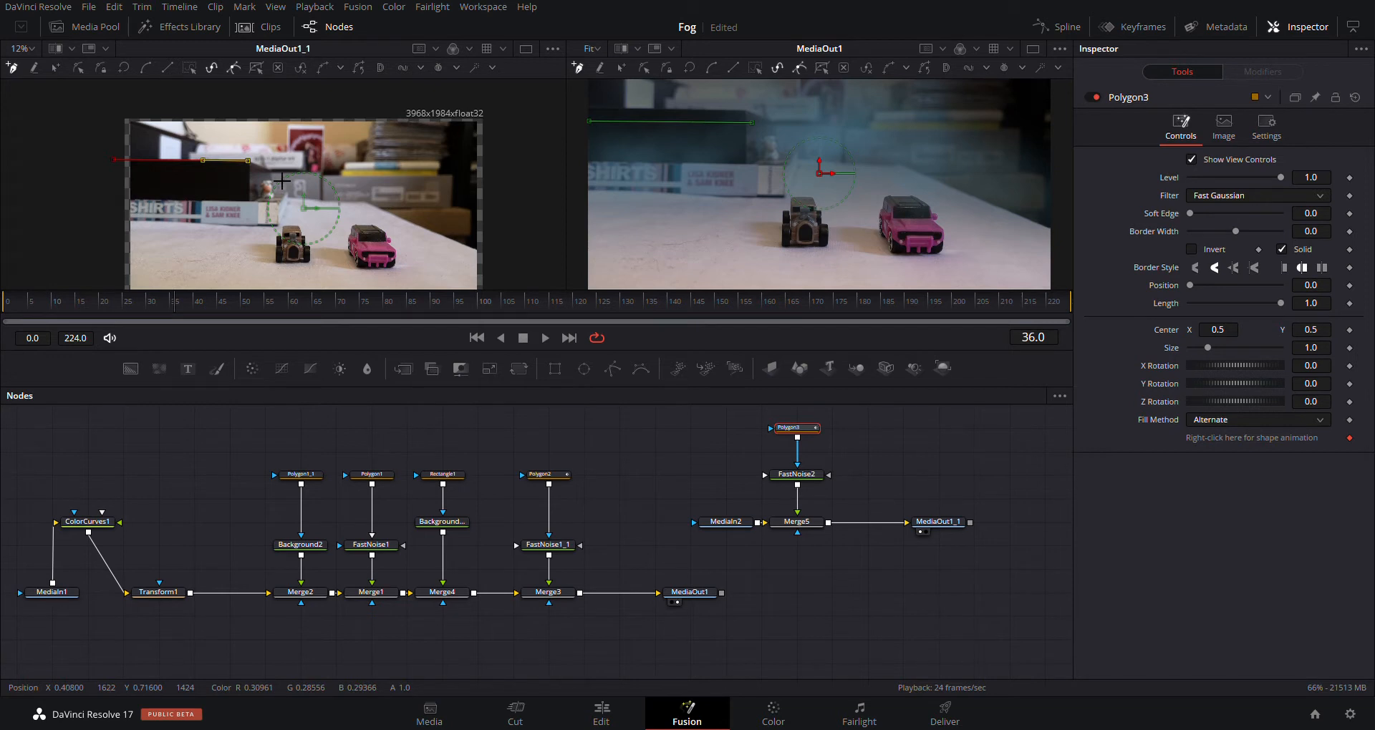
{"action": "left_click", "coordinate": [270, 169]}
{"action": "left_click", "coordinate": [273, 190]}
{"action": "left_click", "coordinate": [334, 198]}
{"action": "left_click", "coordinate": [364, 201]}
{"action": "left_click", "coordinate": [491, 255]}
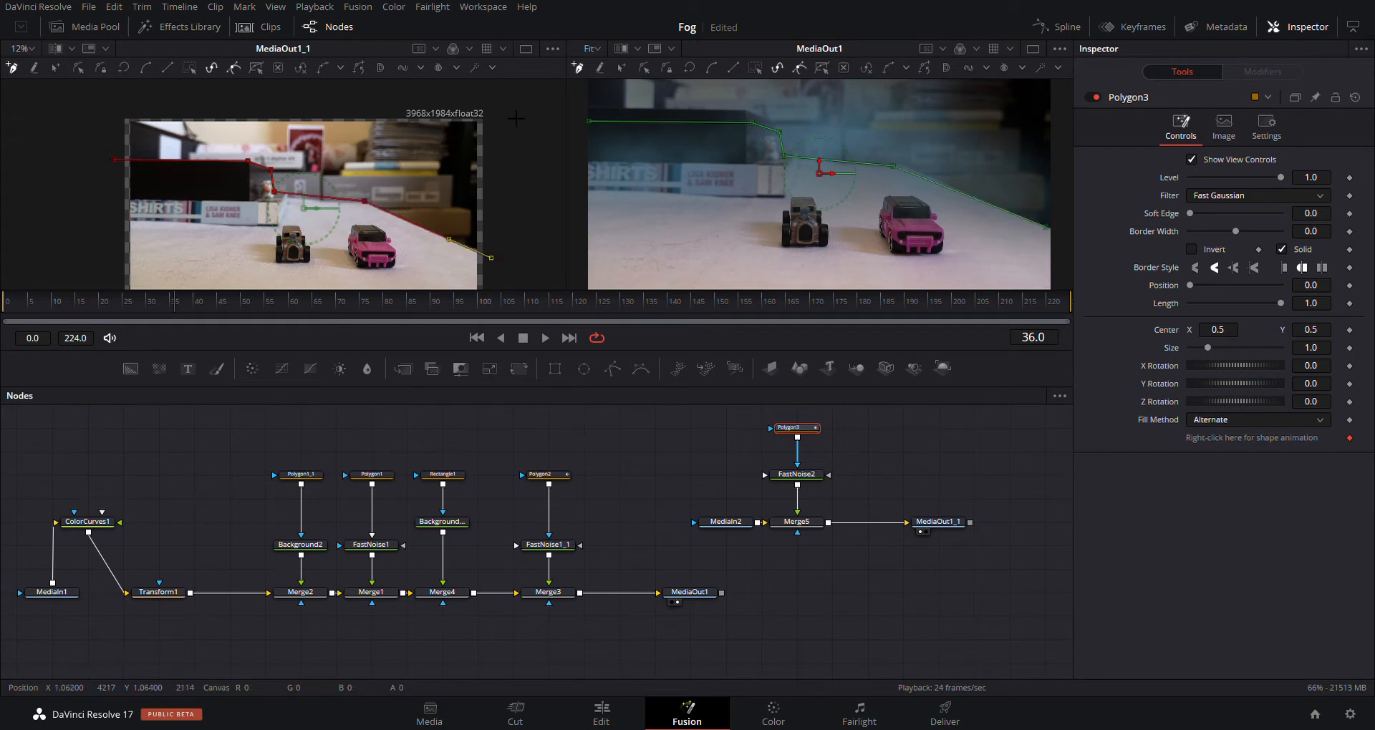
{"action": "left_click", "coordinate": [500, 157]}
{"action": "left_click", "coordinate": [505, 106]}
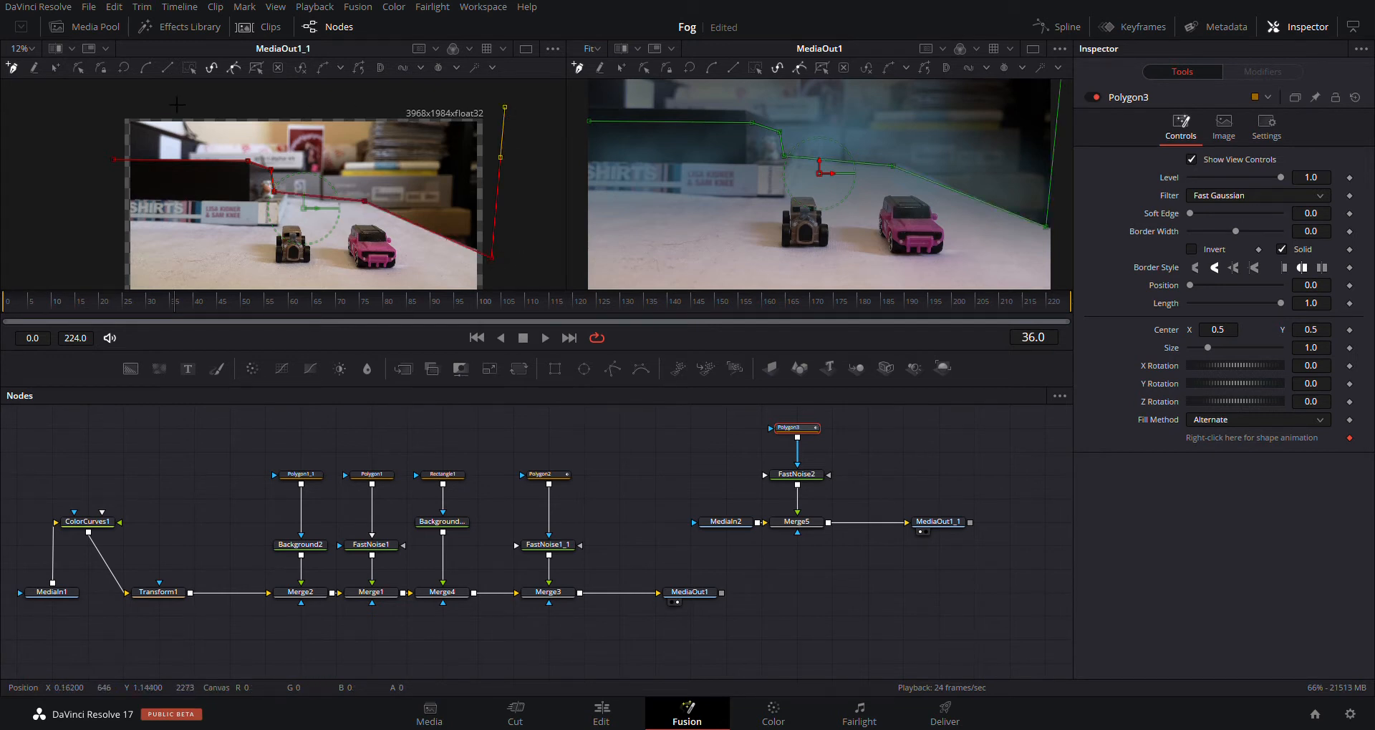
{"action": "left_click", "coordinate": [115, 159]}
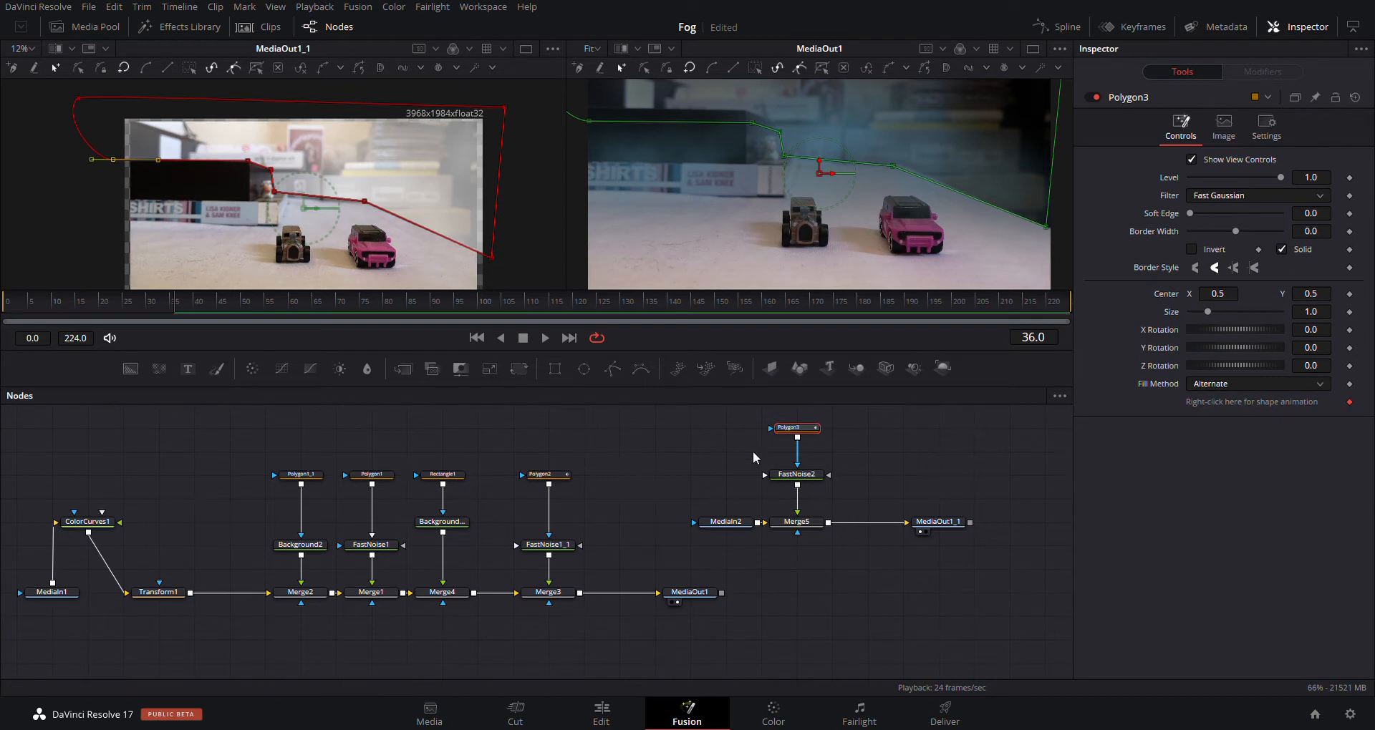
{"action": "left_click", "coordinate": [920, 465]}
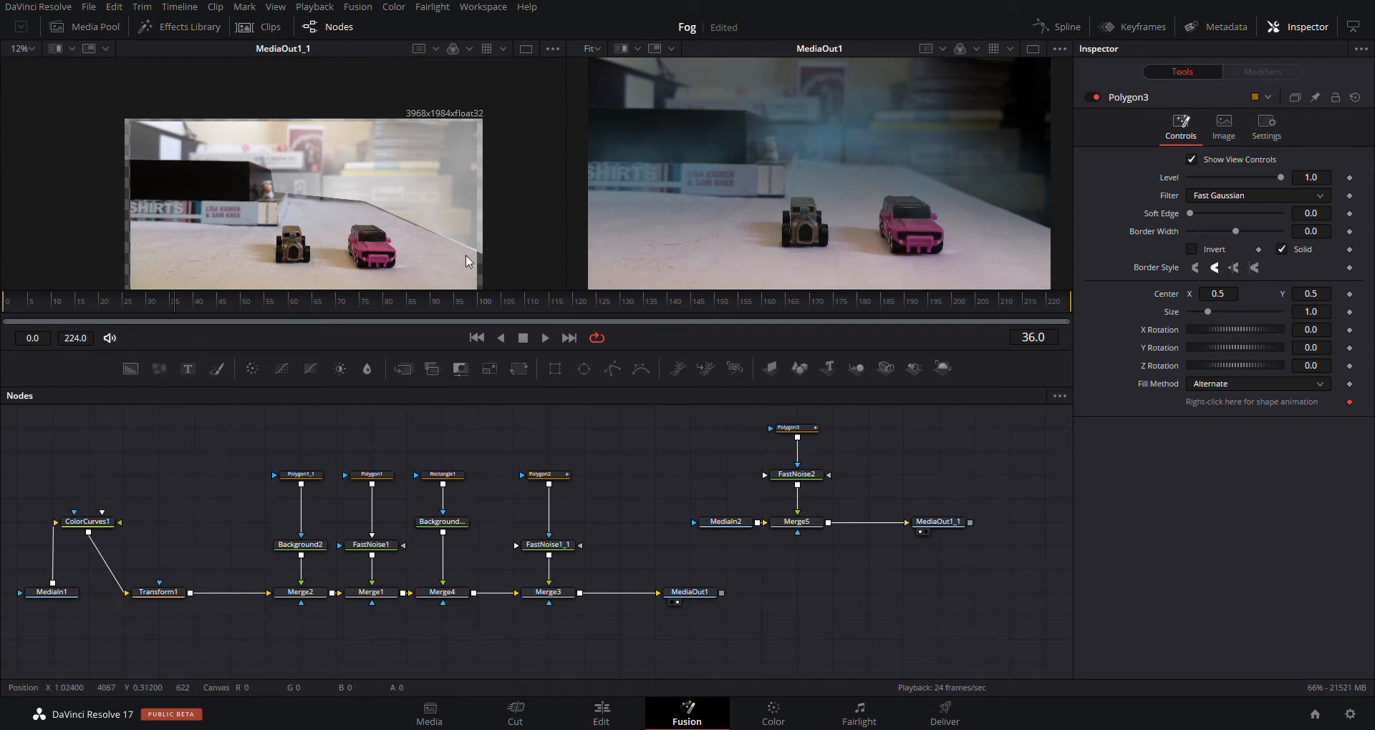
- Feather the Polygon3 mask with a soft edge of 0.0646 and check the softened fog boundary
{"action": "left_click", "coordinate": [798, 429]}
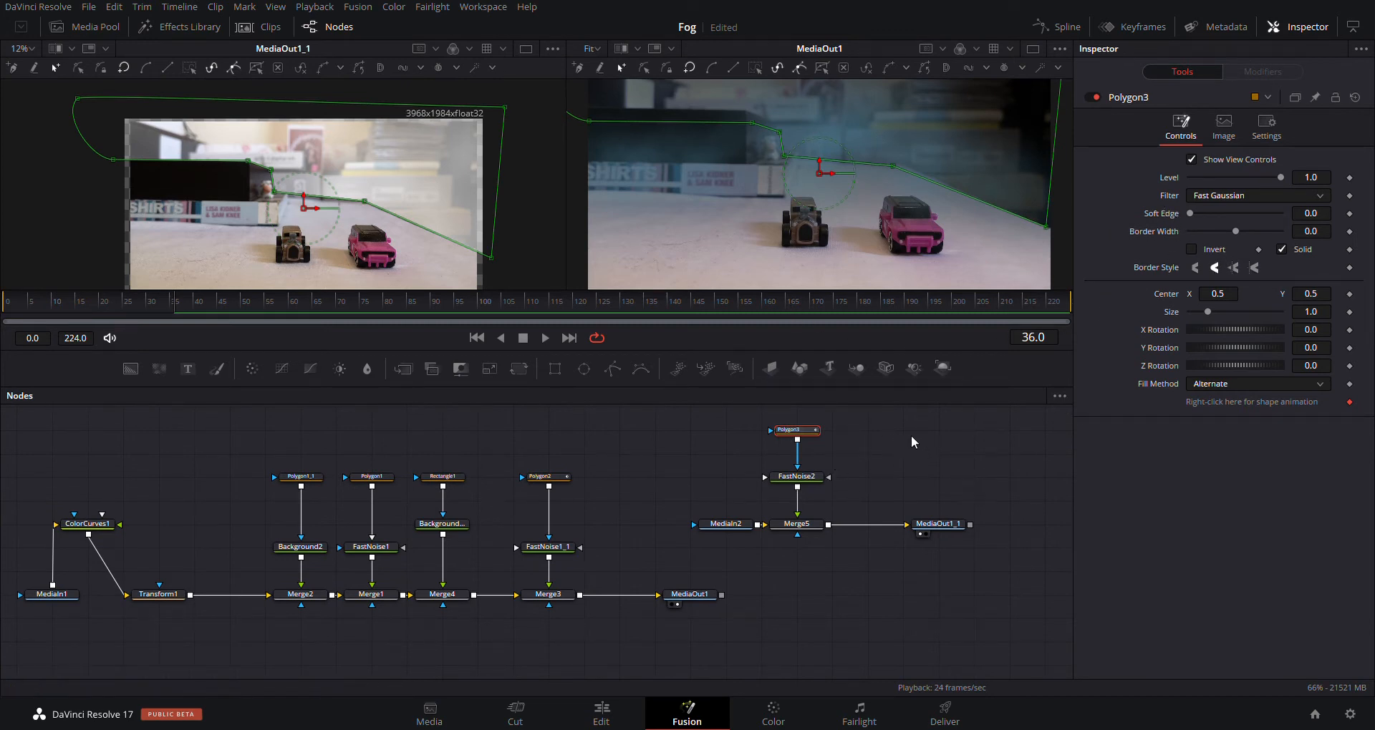
{"action": "scroll", "coordinate": [880, 426], "scroll_direction": "up", "scroll_amount": 1}
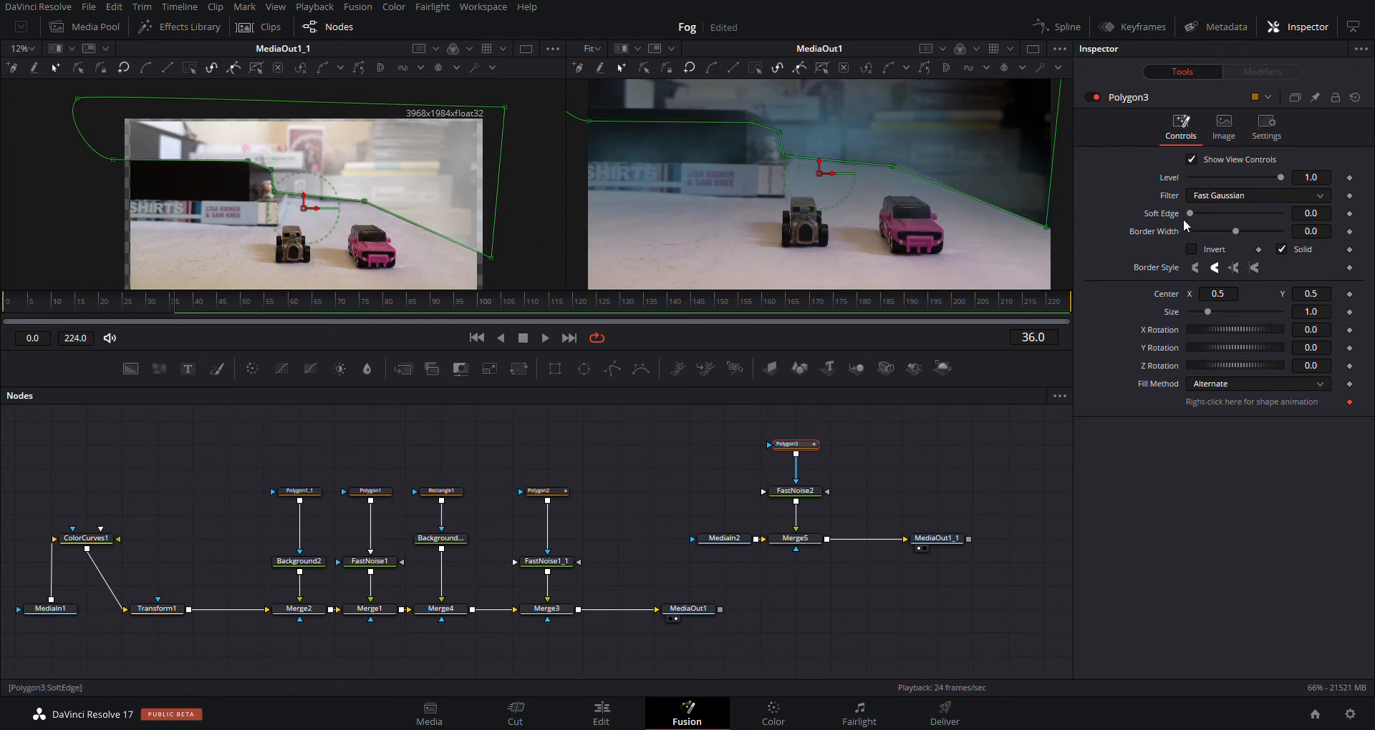
{"action": "left_click_drag", "start_coordinate": [1191, 213], "coordinate": [1222, 223]}
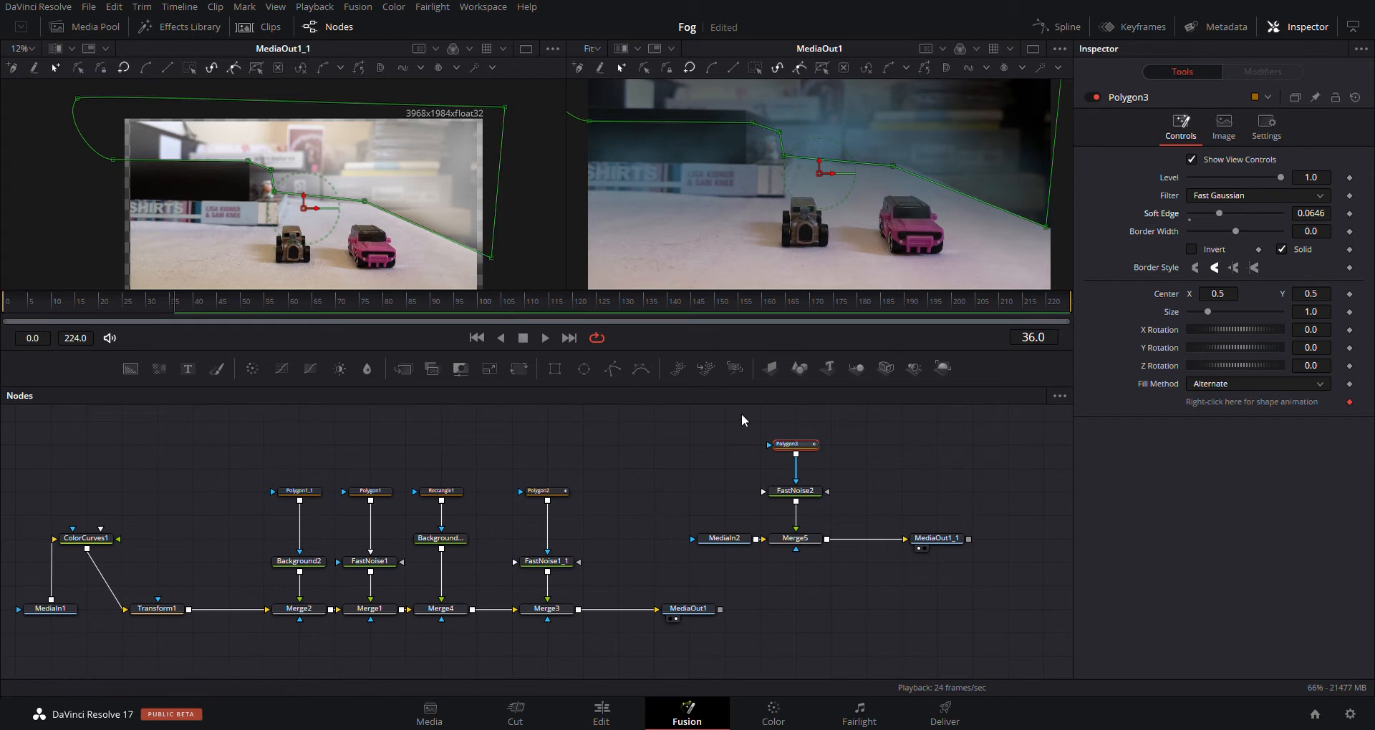
{"action": "left_click", "coordinate": [694, 430]}
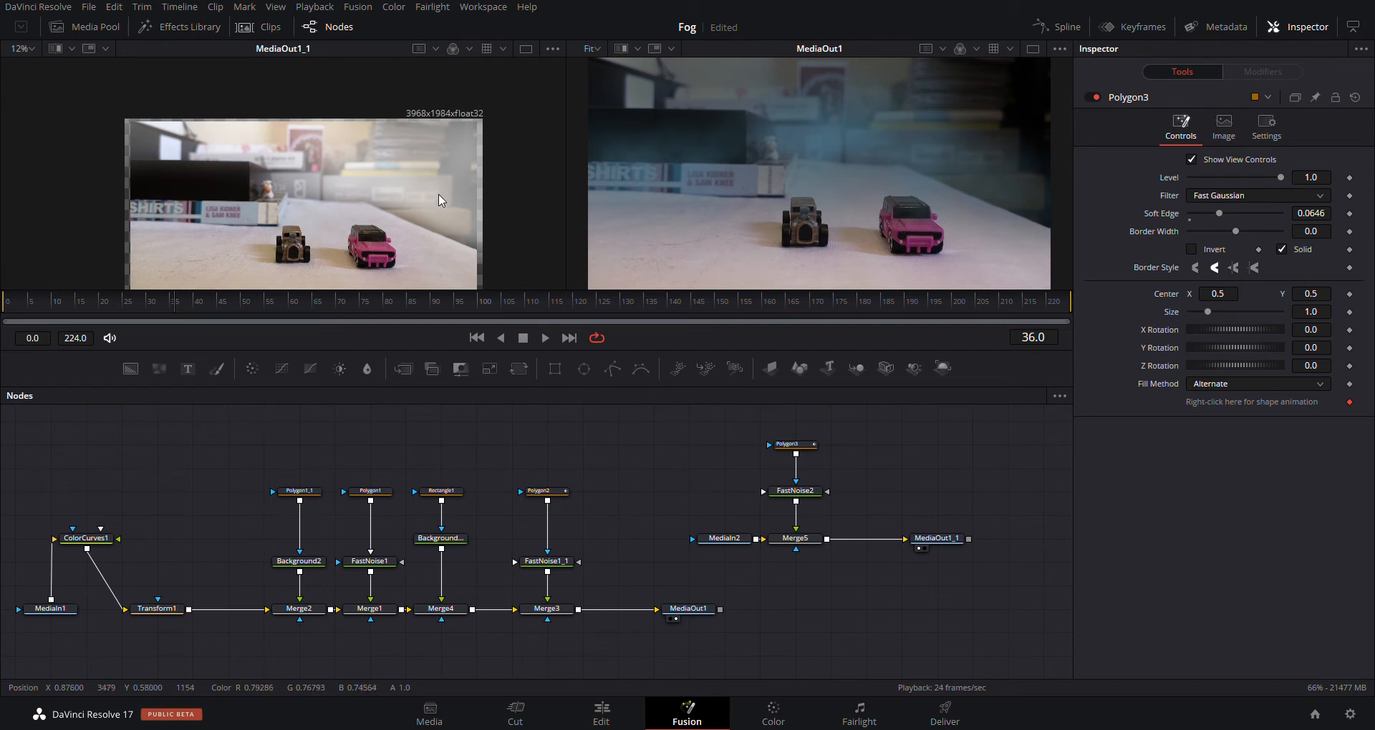
{"action": "left_click", "coordinate": [792, 445]}
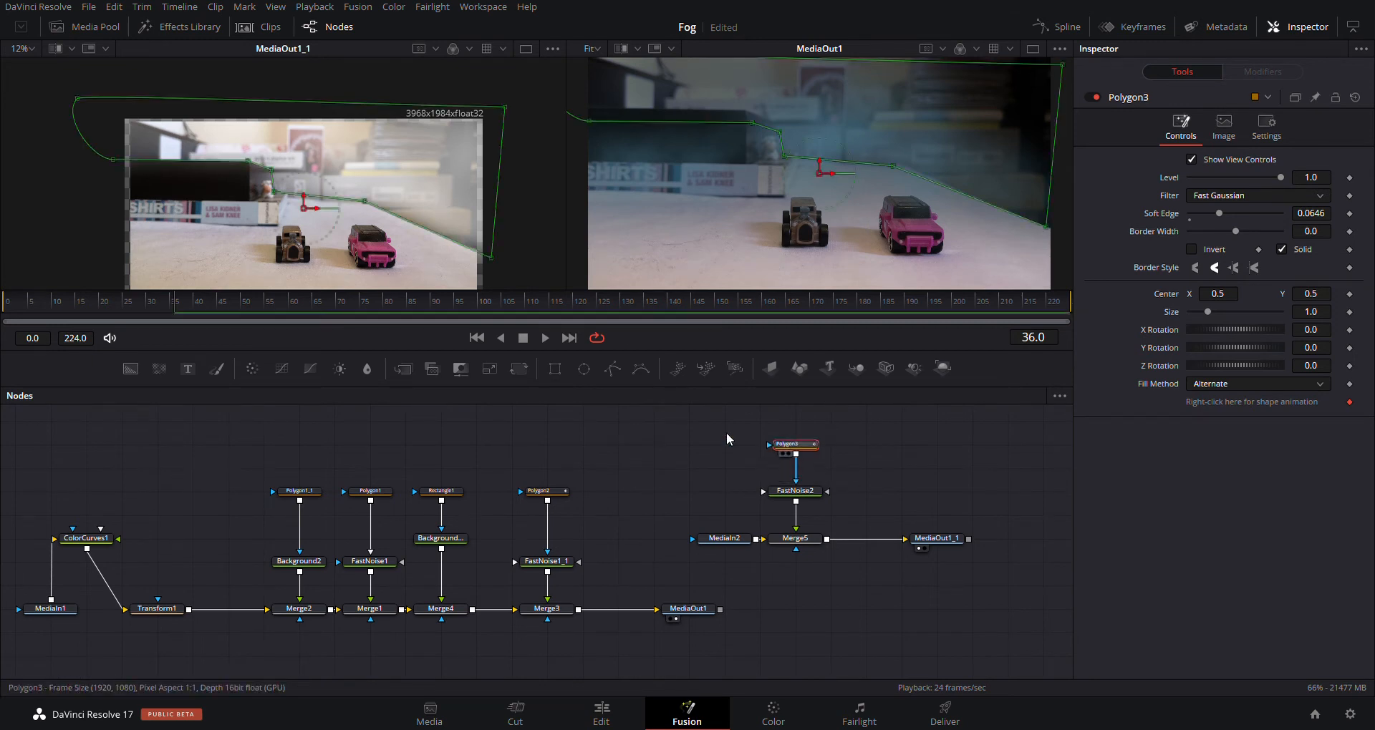
- Set FastNoise2's seethe rate to 0.094 and detail to 4.17, and play back the churning fog from the first frame
{"action": "left_click", "coordinate": [805, 496]}
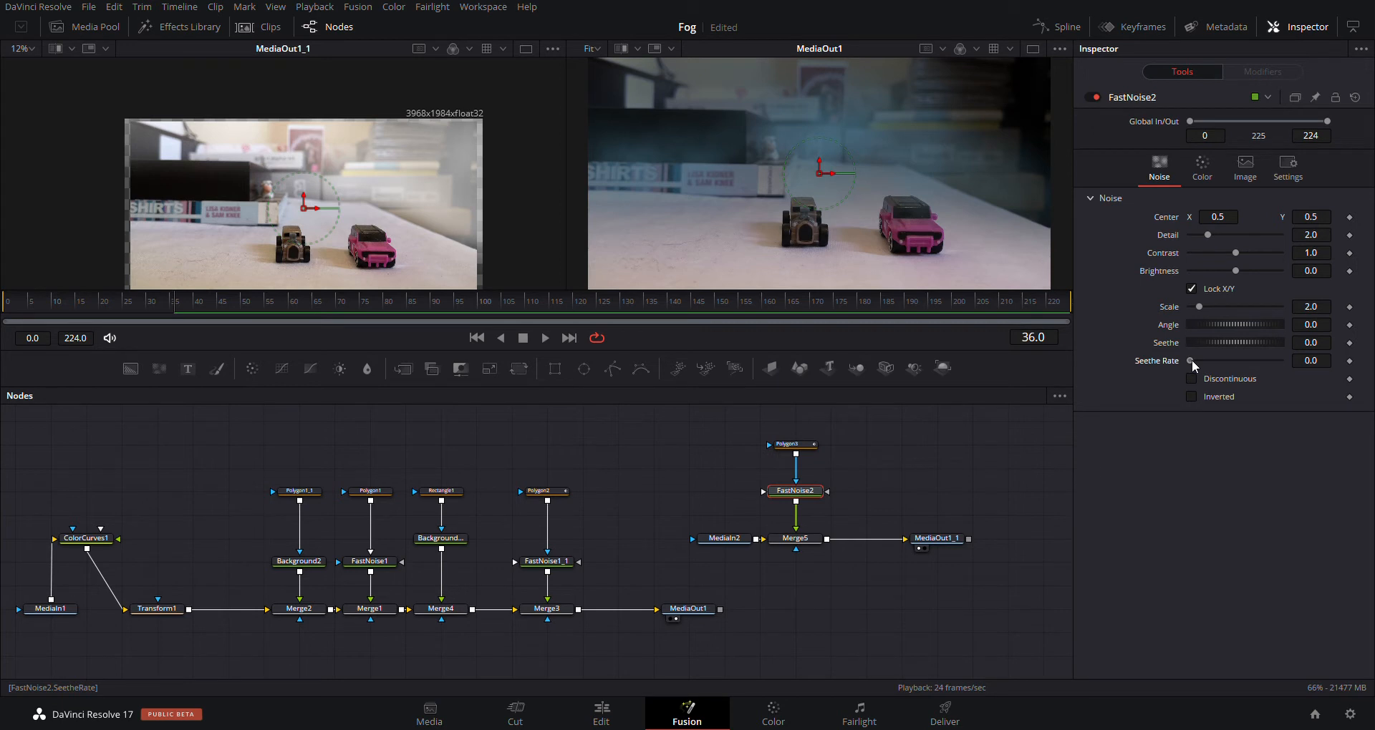
{"action": "left_click_drag", "start_coordinate": [1192, 359], "coordinate": [1200, 362]}
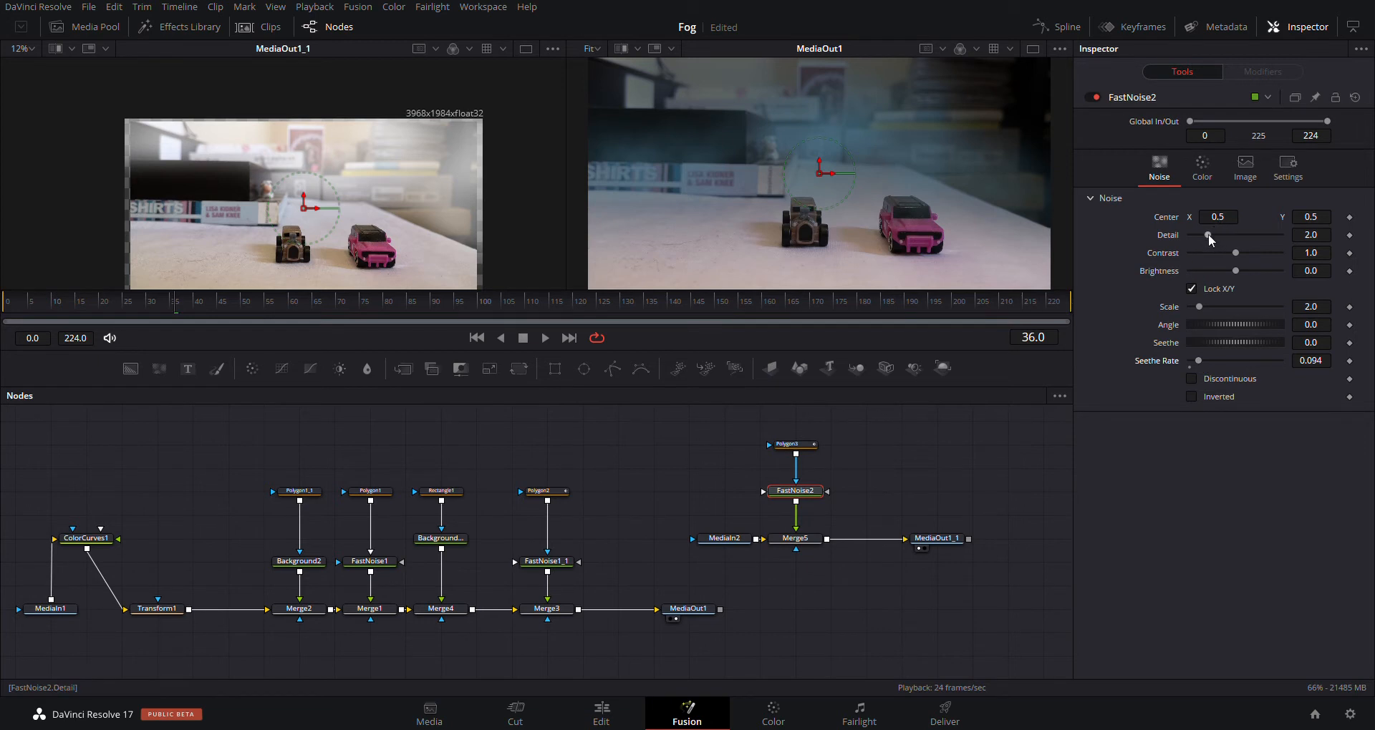
{"action": "mouse_move", "coordinate": [1208, 234]}
{"action": "left_mouse_down"}
{"action": "mouse_move", "coordinate": [1249, 239]}
{"action": "mouse_move", "coordinate": [1227, 247]}
{"action": "left_mouse_up"}
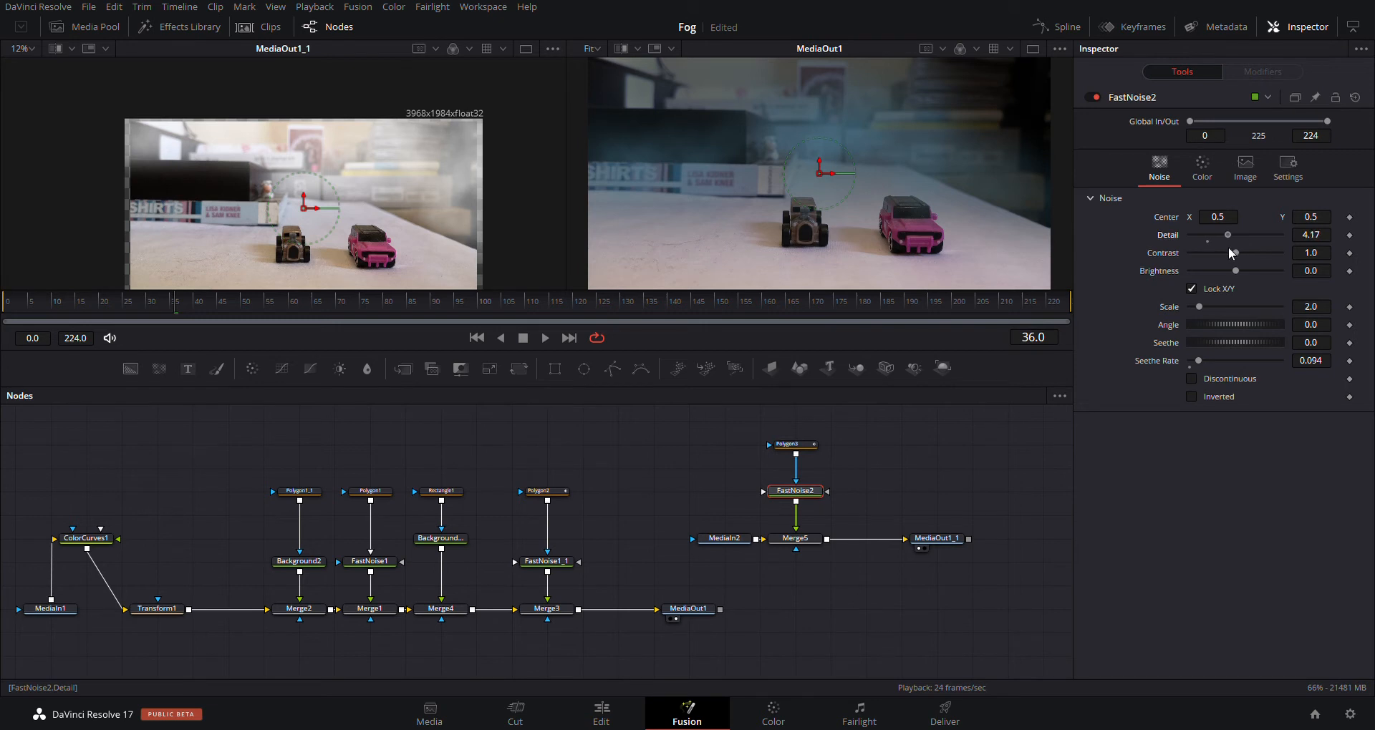
{"action": "left_click_drag", "start_coordinate": [172, 311], "coordinate": [1, 315]}
{"action": "key", "text": "space"}
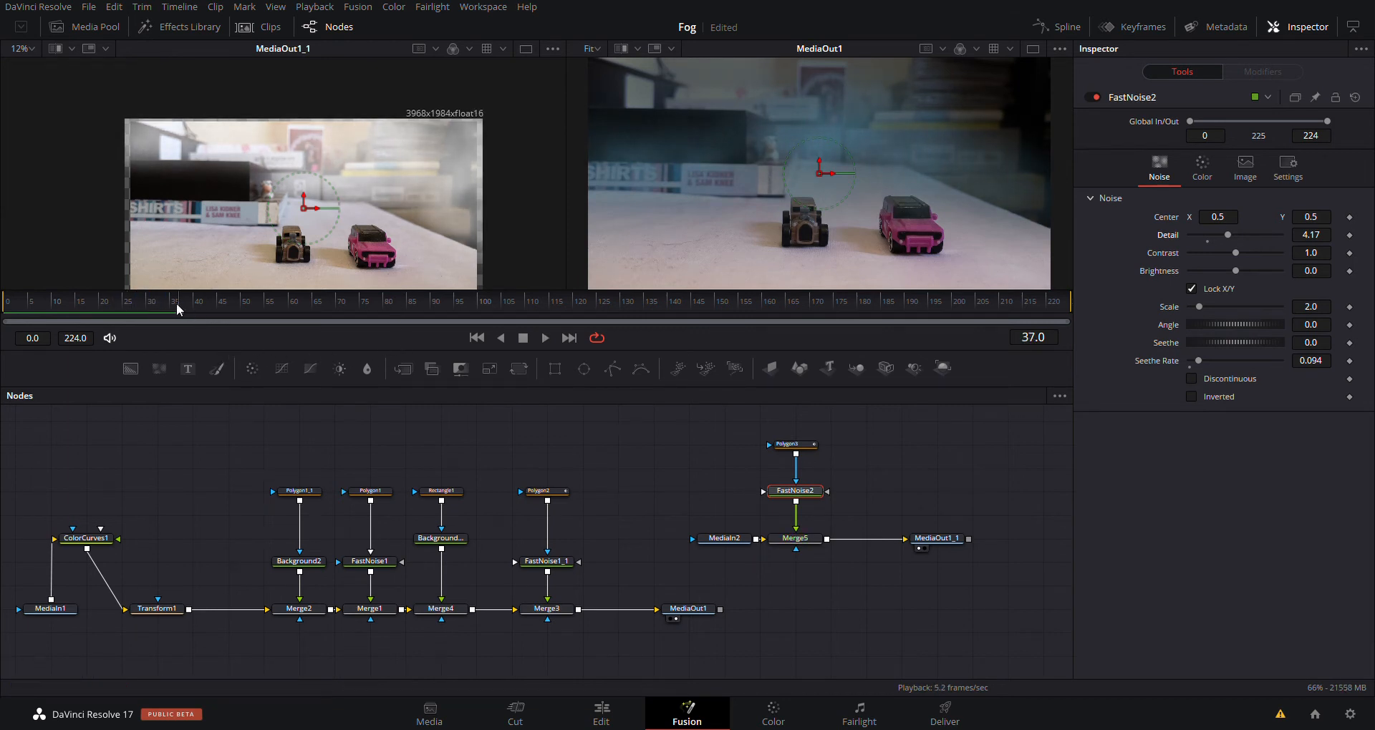
{"action": "left_click_drag", "start_coordinate": [177, 309], "coordinate": [4, 313]}
{"action": "key", "text": "space"}
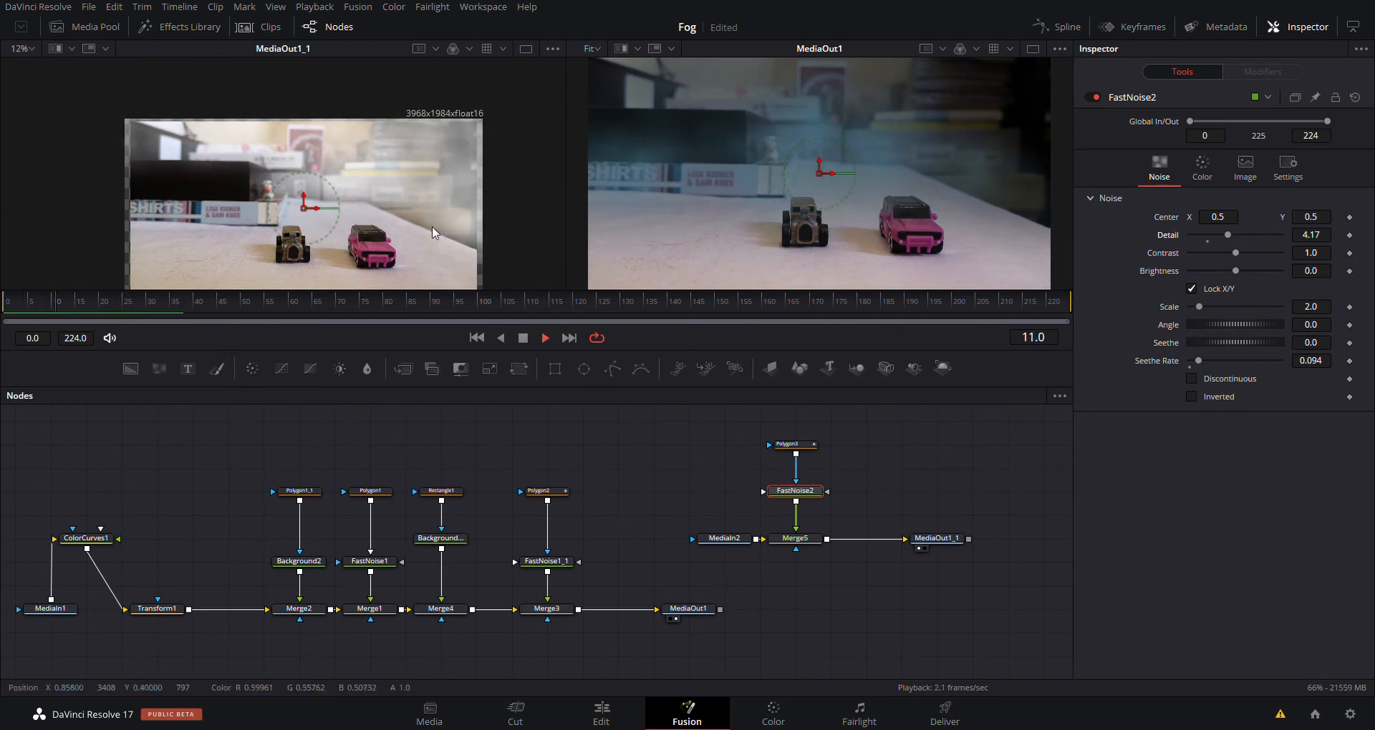
{"action": "key", "text": "space"}
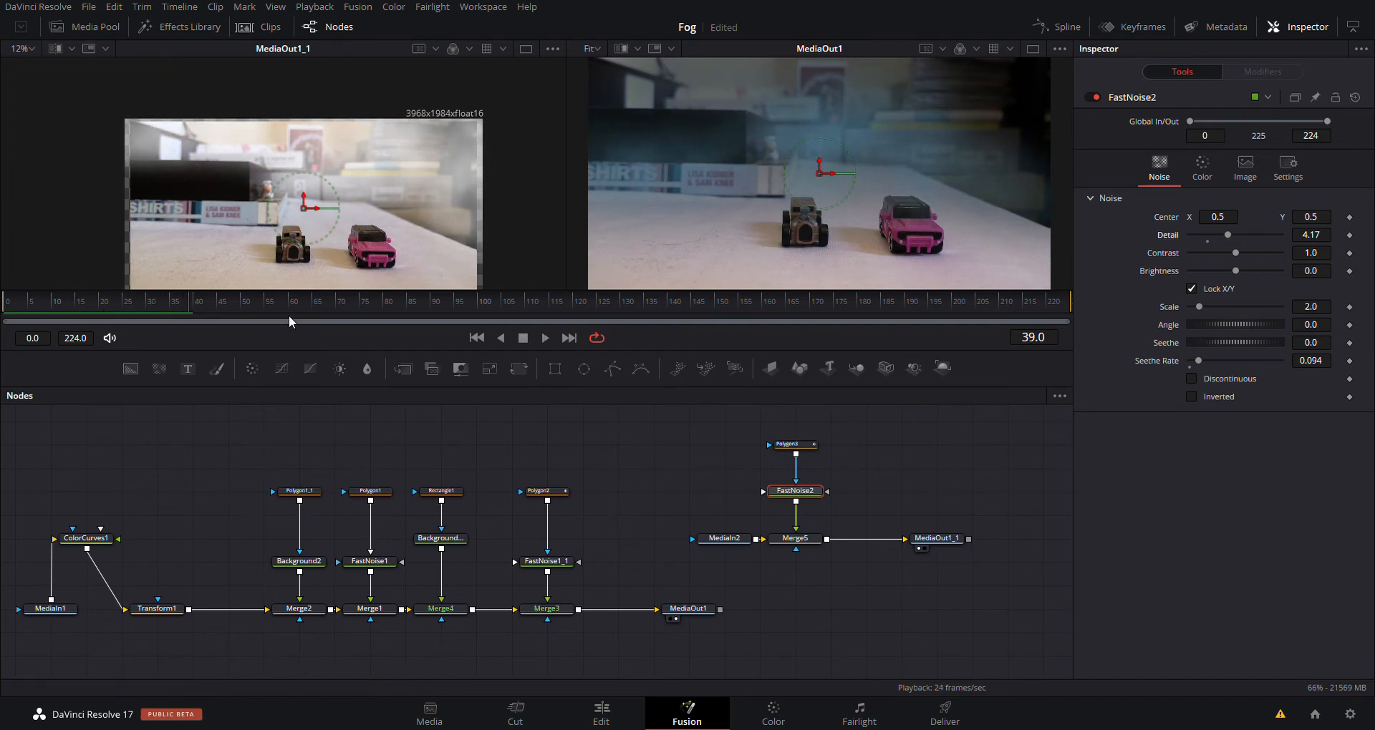
- Try keyframing FastNoise2's center X from 0.5 at frame 0 to 0.552 at frame 45, and play back the drift
{"action": "left_click_drag", "start_coordinate": [178, 308], "coordinate": [3, 313]}
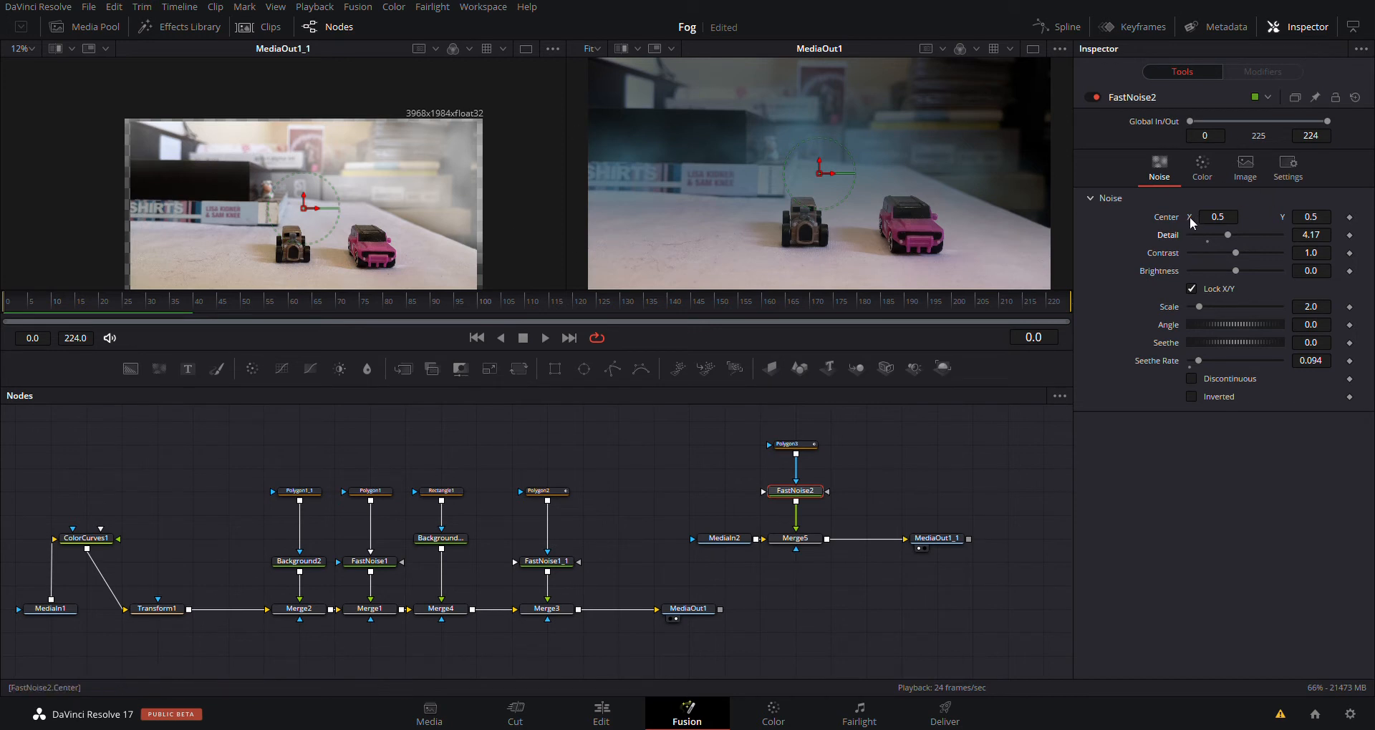
{"action": "left_click", "coordinate": [1349, 217]}
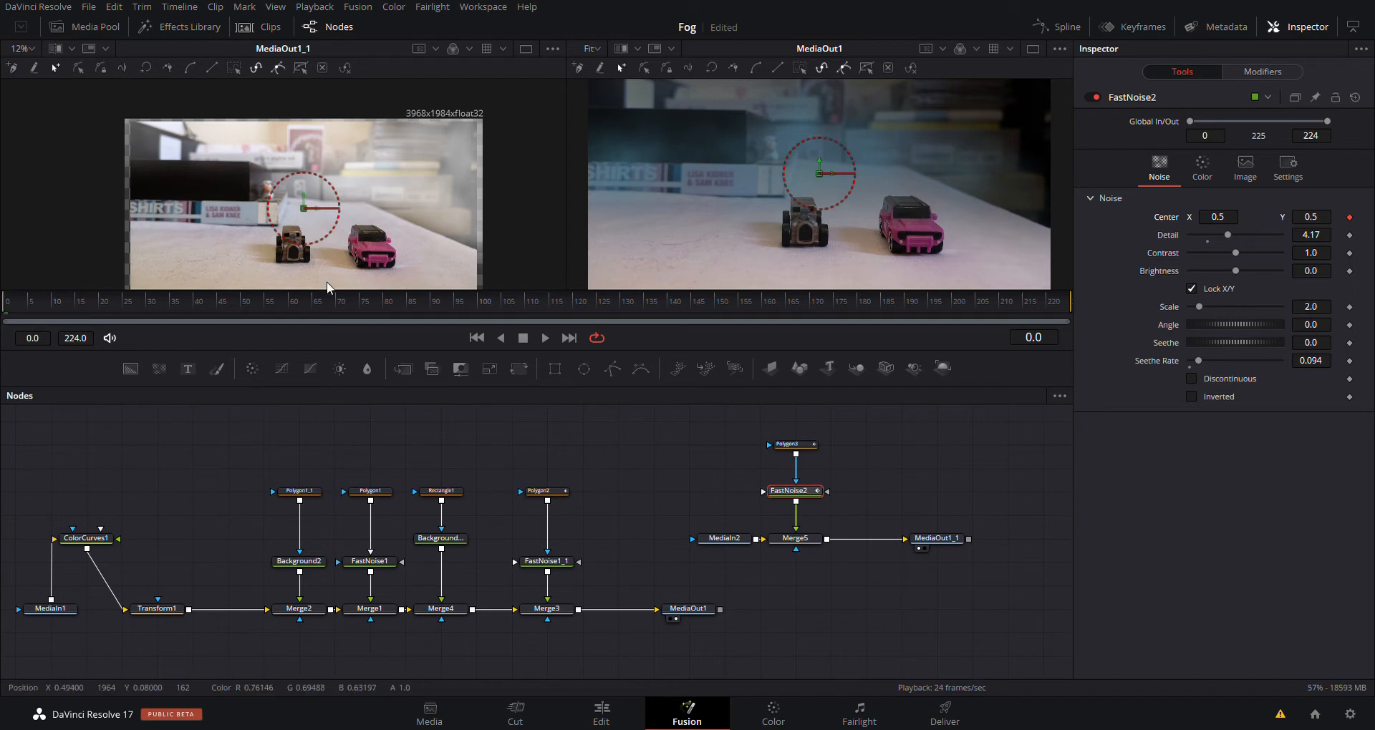
{"action": "left_click_drag", "start_coordinate": [84, 305], "coordinate": [218, 312]}
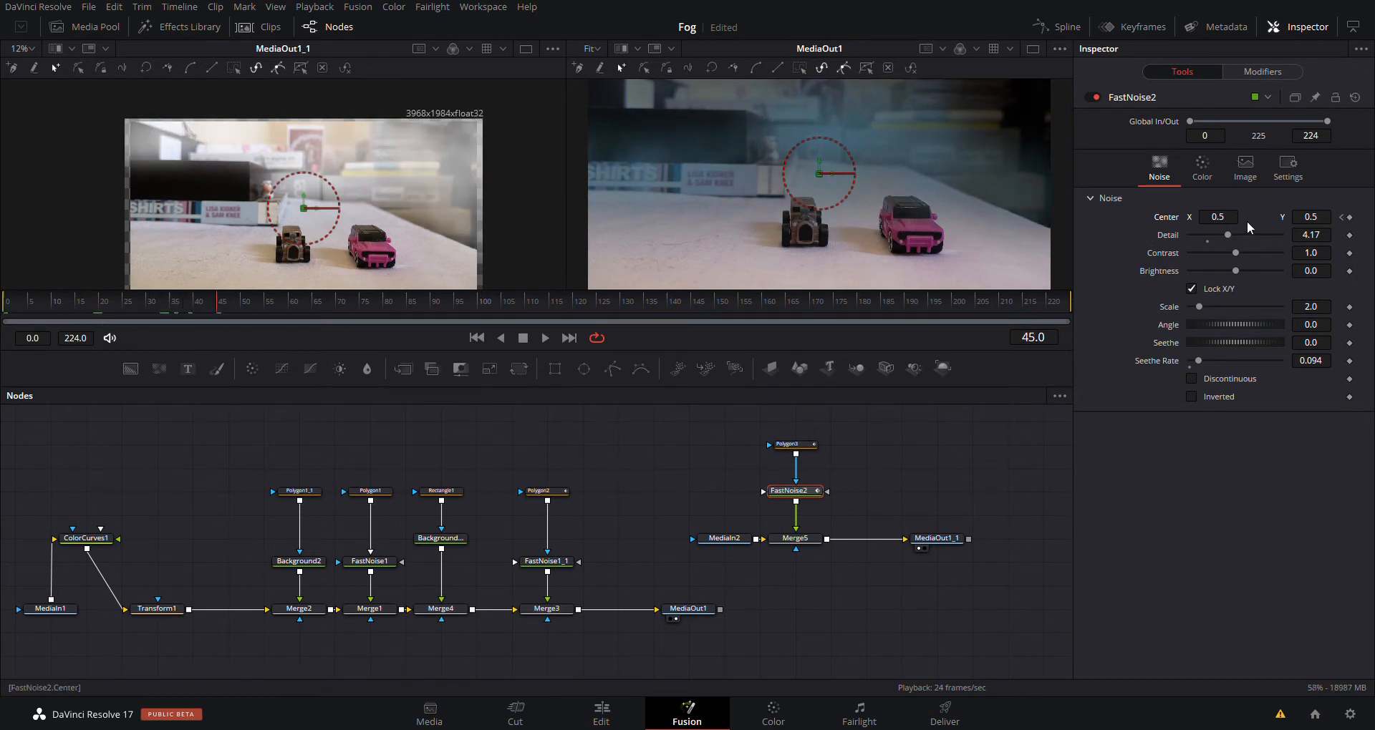
{"action": "left_click_drag", "start_coordinate": [1226, 221], "coordinate": [1263, 221]}
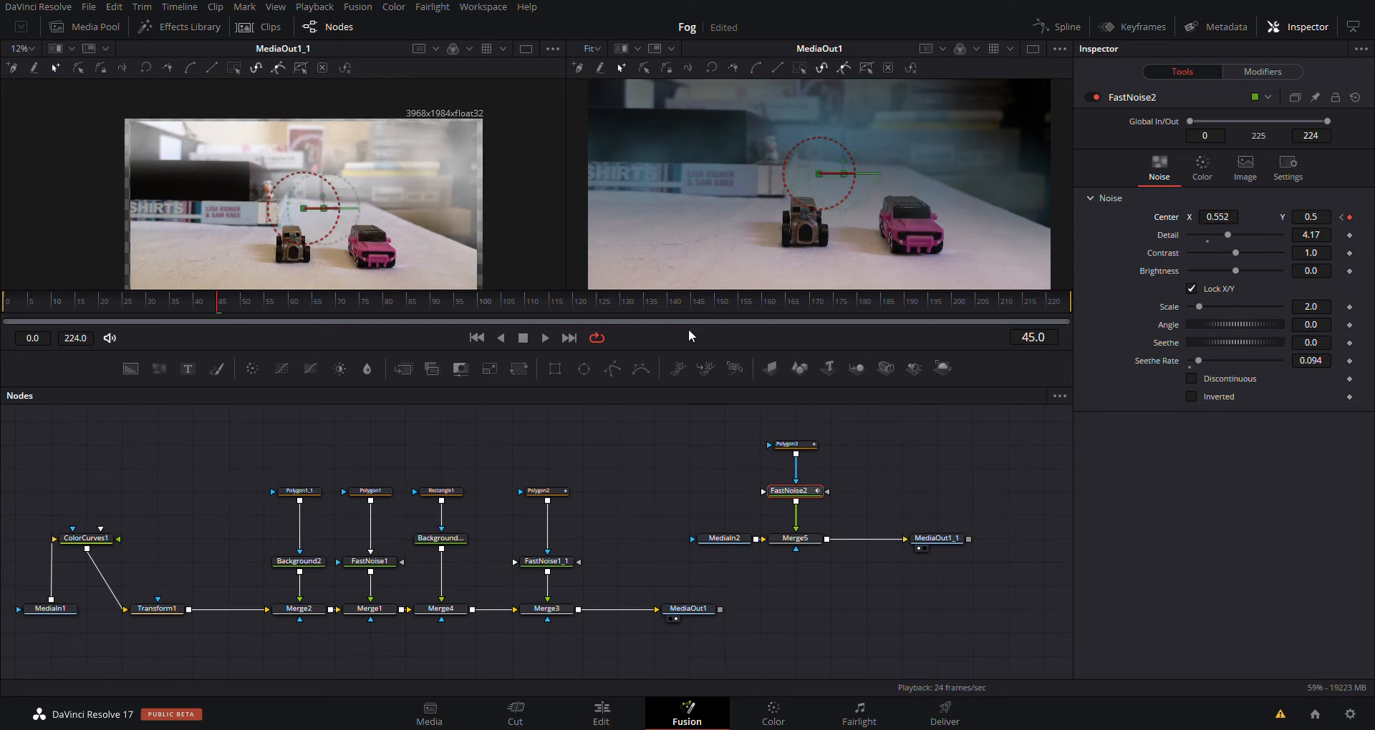
{"action": "left_click_drag", "start_coordinate": [175, 312], "coordinate": [3, 316]}
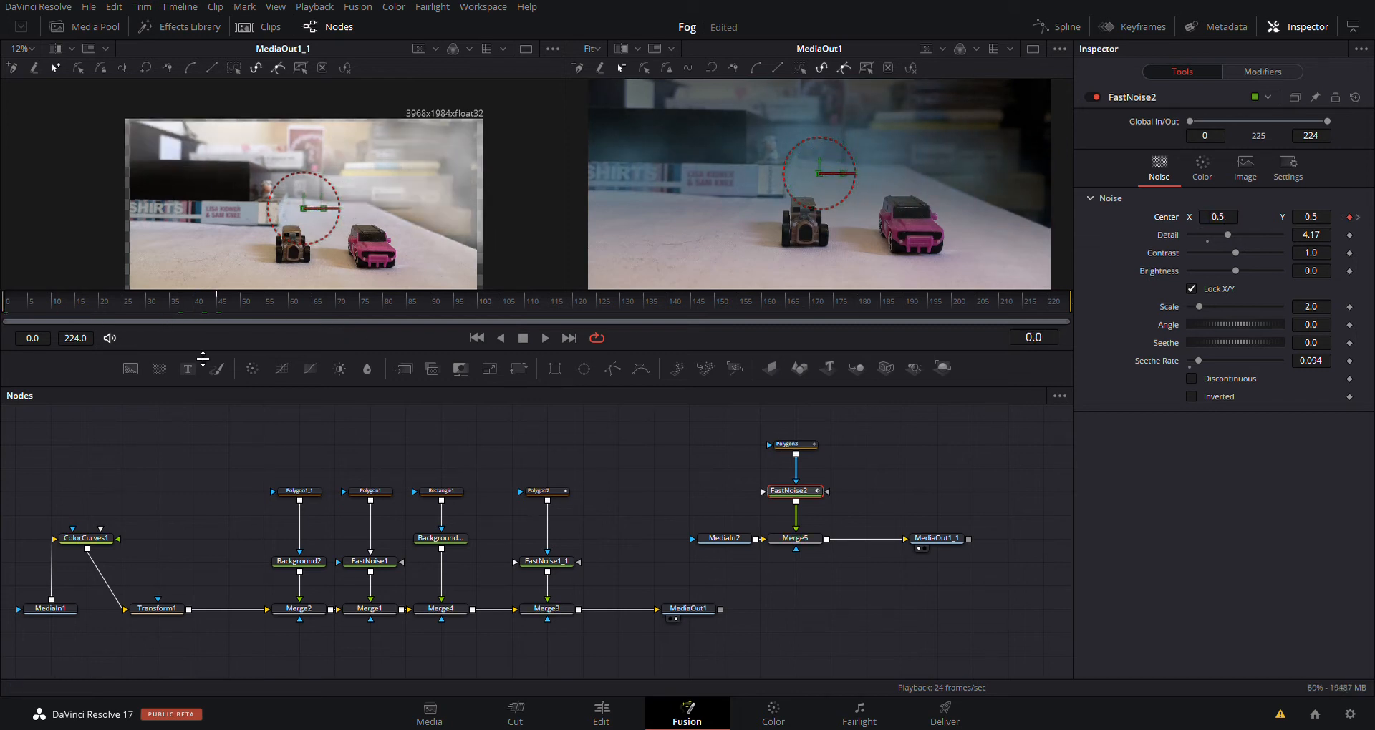
{"action": "key", "text": "space"}
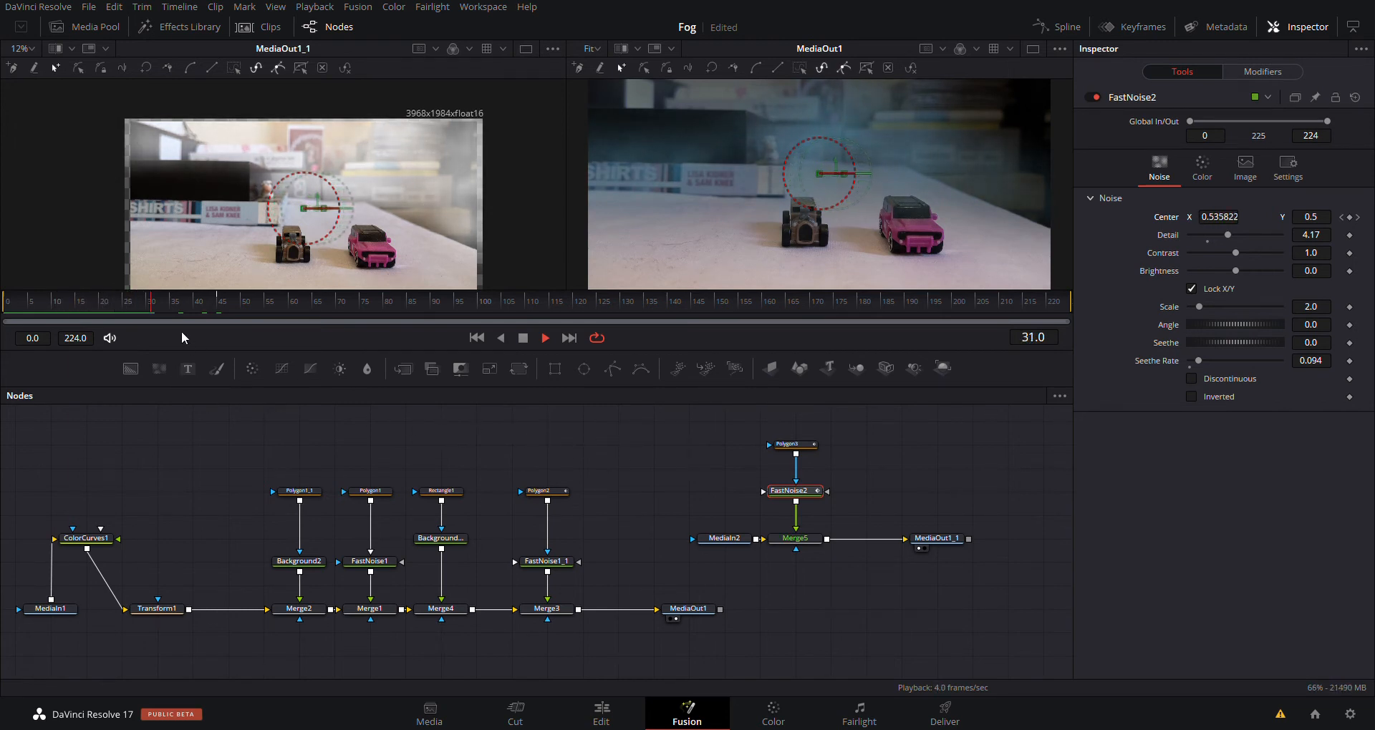
{"action": "left_click_drag", "start_coordinate": [174, 308], "coordinate": [31, 308]}
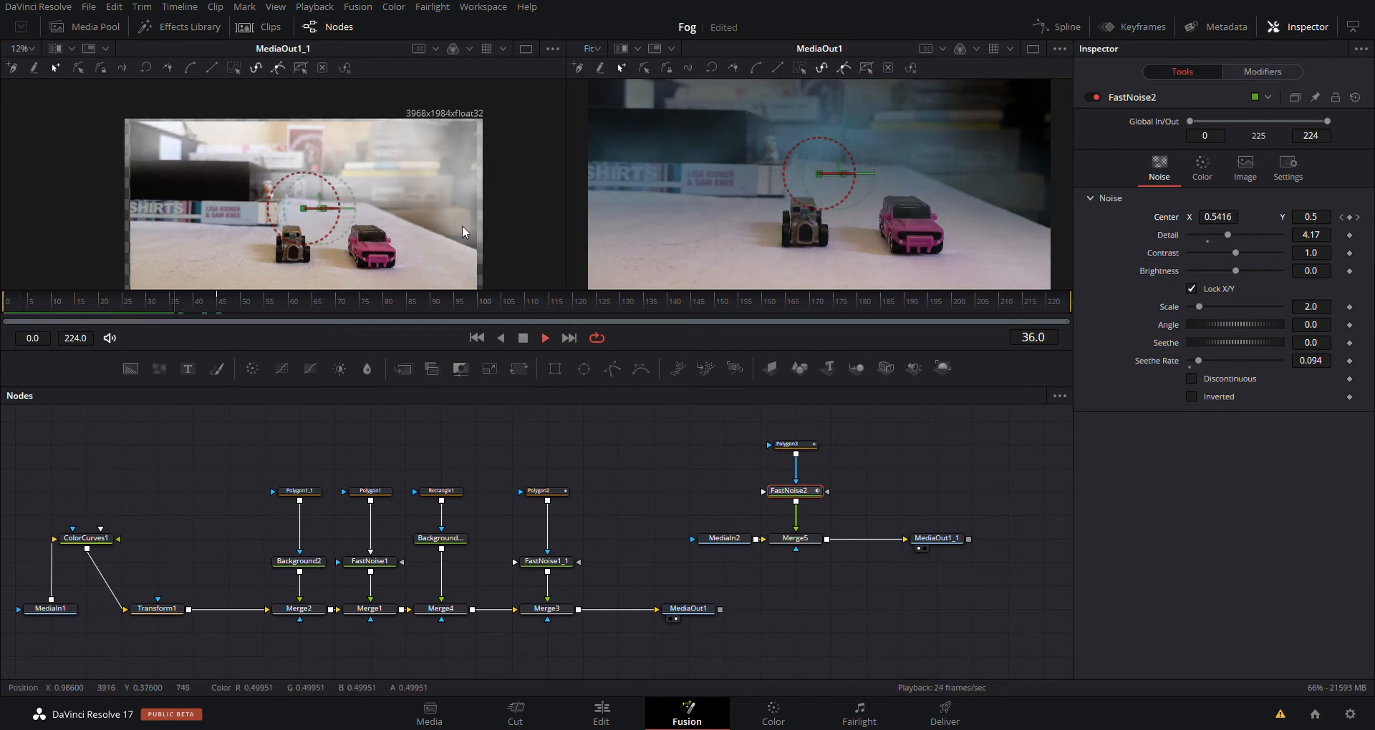
{"action": "key", "text": "space"}
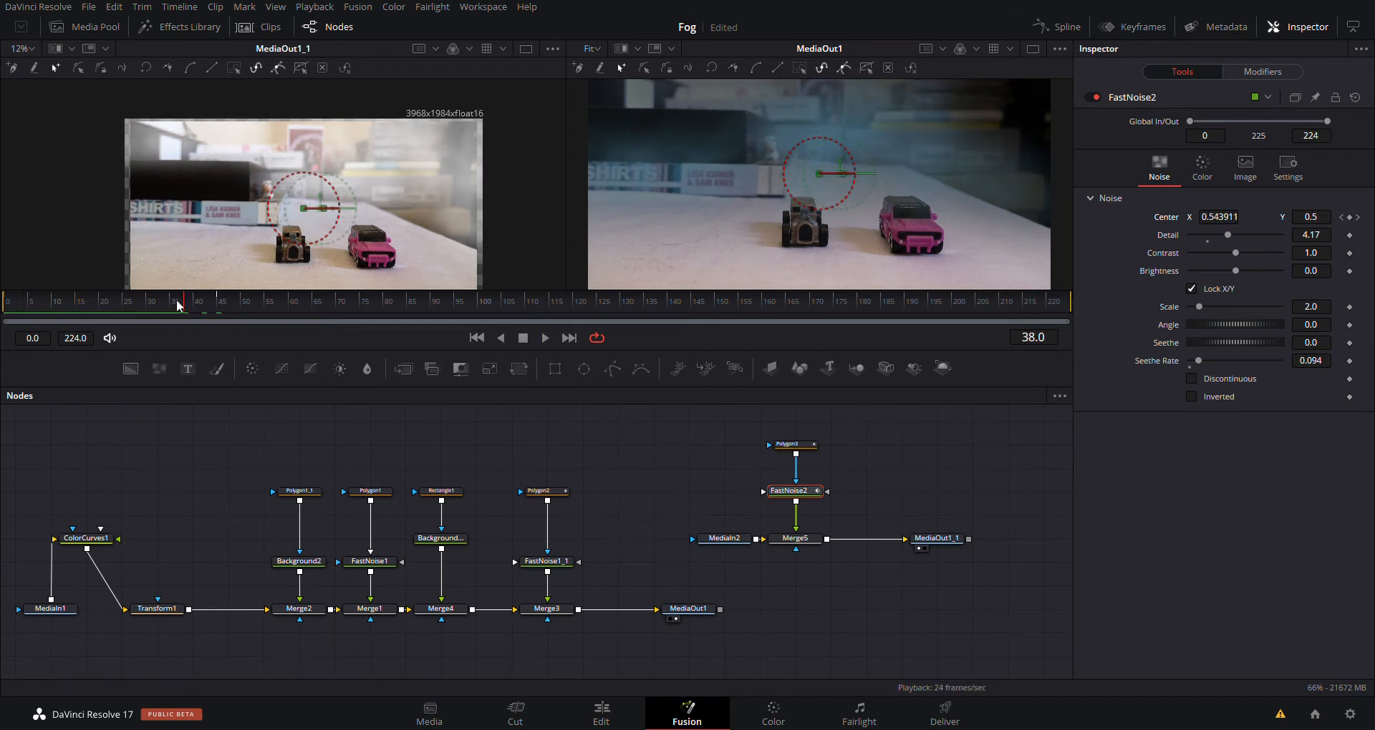
- Remove the center keyframes from FastNoise2 and drive its center with the expression Point(time/100, 0.5)
{"action": "key", "text": "Home"}
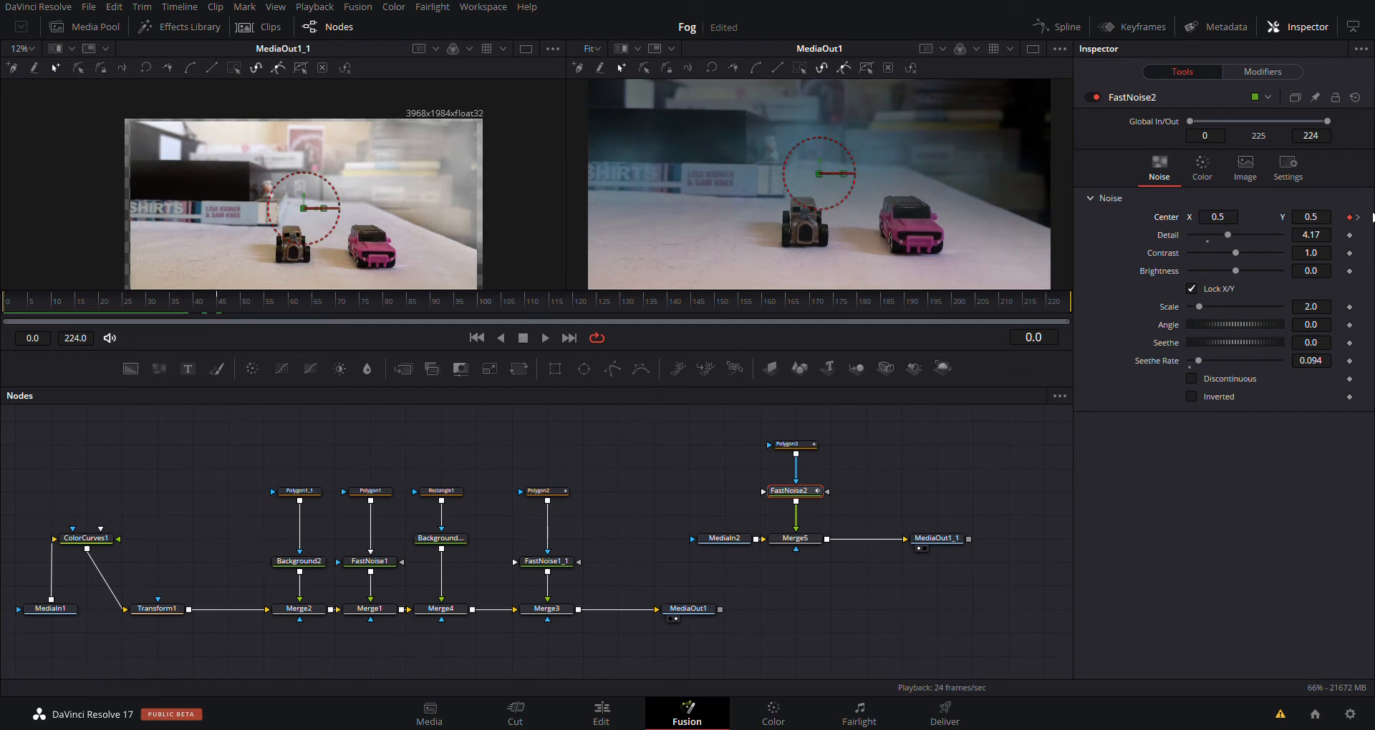
{"action": "left_click", "coordinate": [1350, 217]}
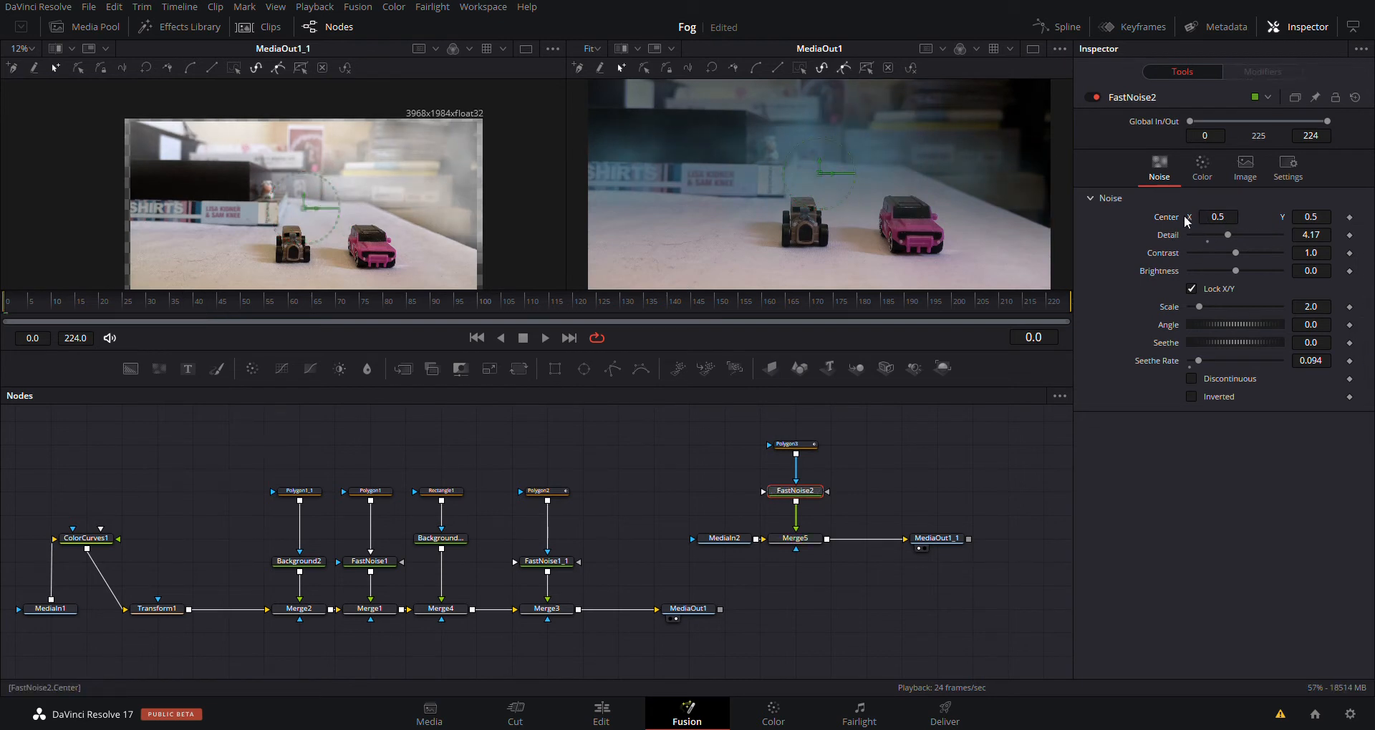
{"action": "left_click", "coordinate": [1247, 382]}
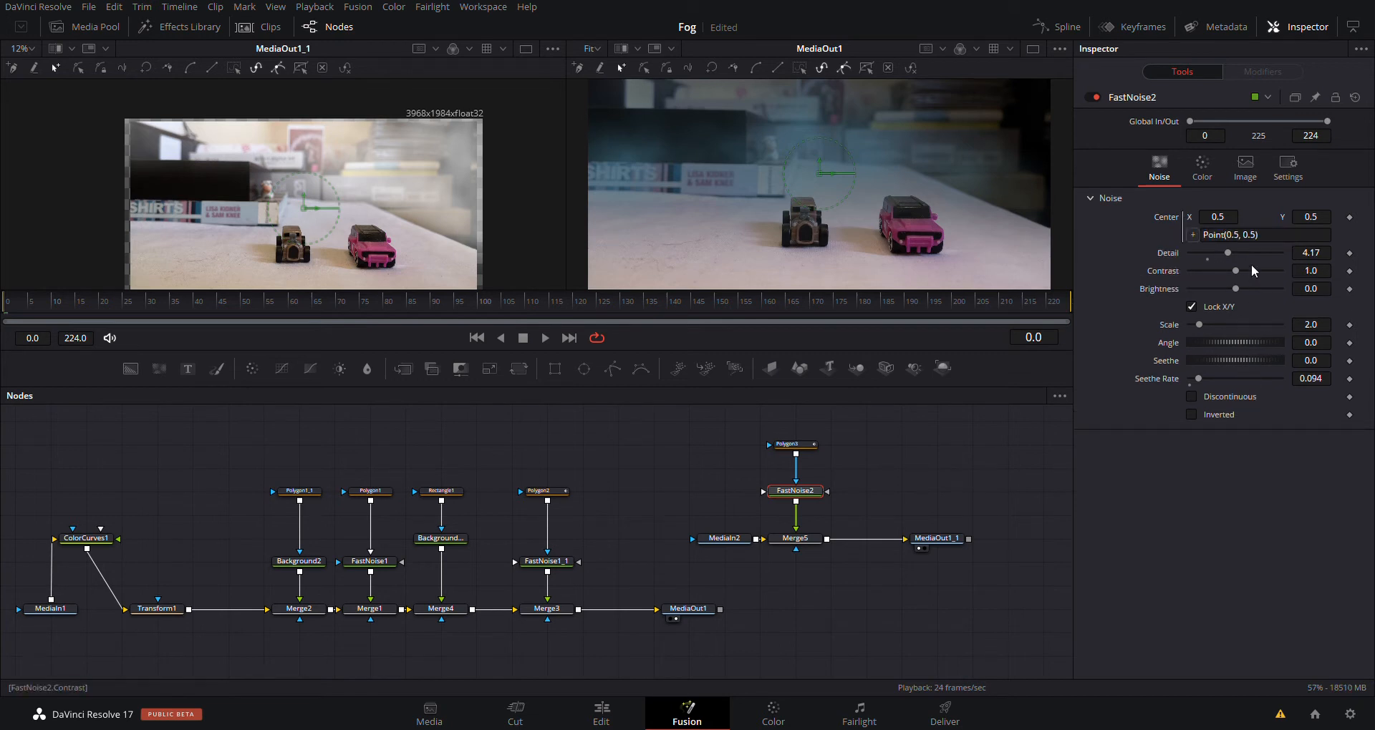
{"action": "left_click", "coordinate": [1239, 235]}
{"action": "key", "text": "BackSpace"}
{"action": "key", "text": "BackSpace"}
{"action": "key", "text": "BackSpace"}
{"action": "key", "text": "BackSpace"}
{"action": "type", "text": "time"}
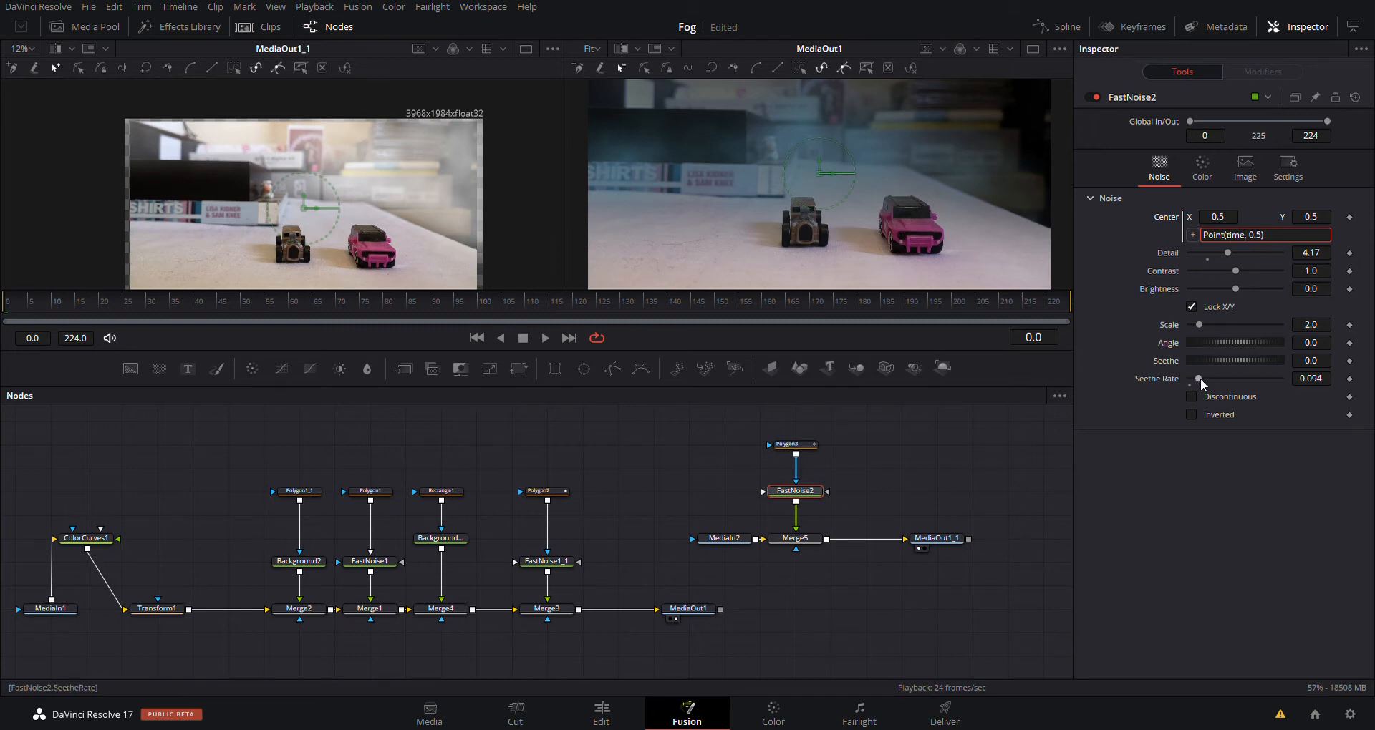
{"action": "type", "text": "/100"}
{"action": "key", "text": "Return"}
- Play back the expression-driven fog repeatedly from the first frame to judge its drift speed
{"action": "key", "text": "space"}
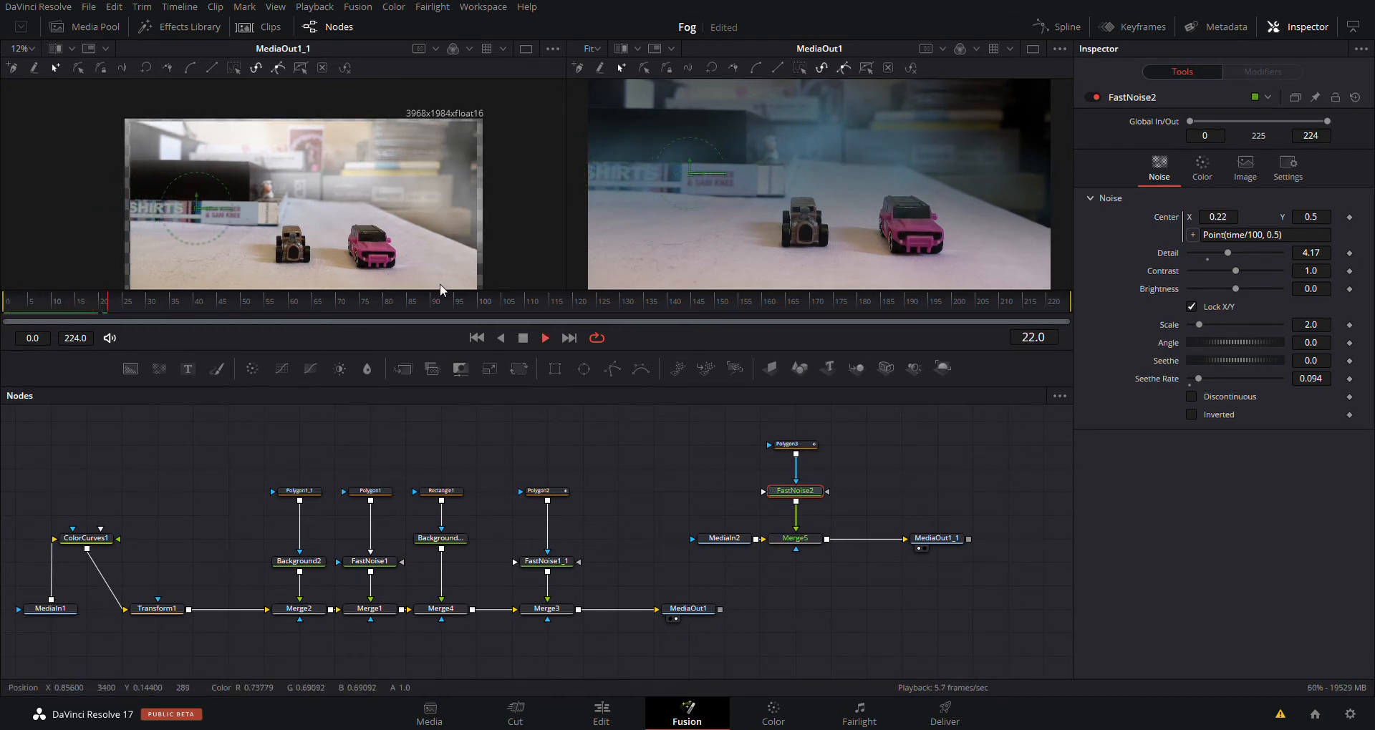
{"action": "left_click", "coordinate": [124, 304]}
{"action": "left_click_drag", "start_coordinate": [124, 304], "coordinate": [2, 304]}
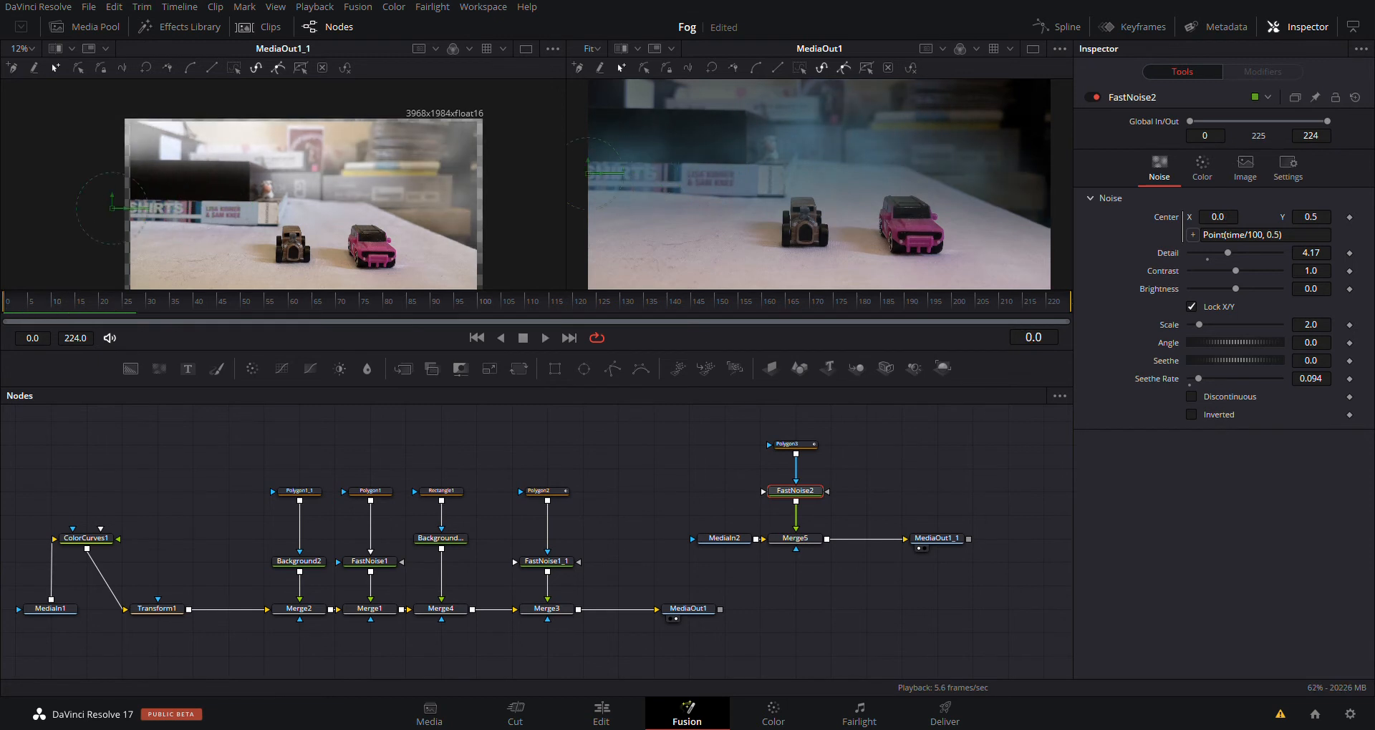
{"action": "key", "text": "space"}
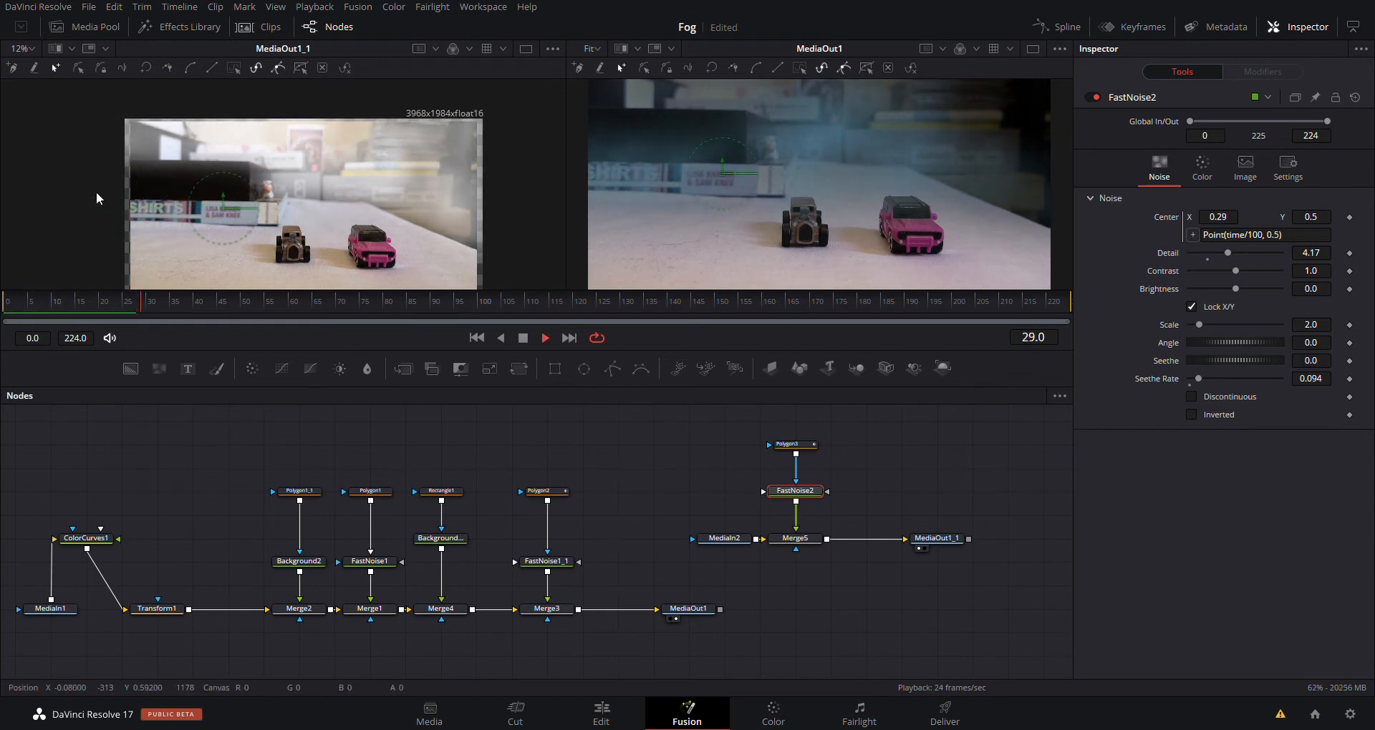
{"action": "key", "text": "space"}
{"action": "left_click_drag", "start_coordinate": [151, 307], "coordinate": [2, 307]}
{"action": "key", "text": "space"}
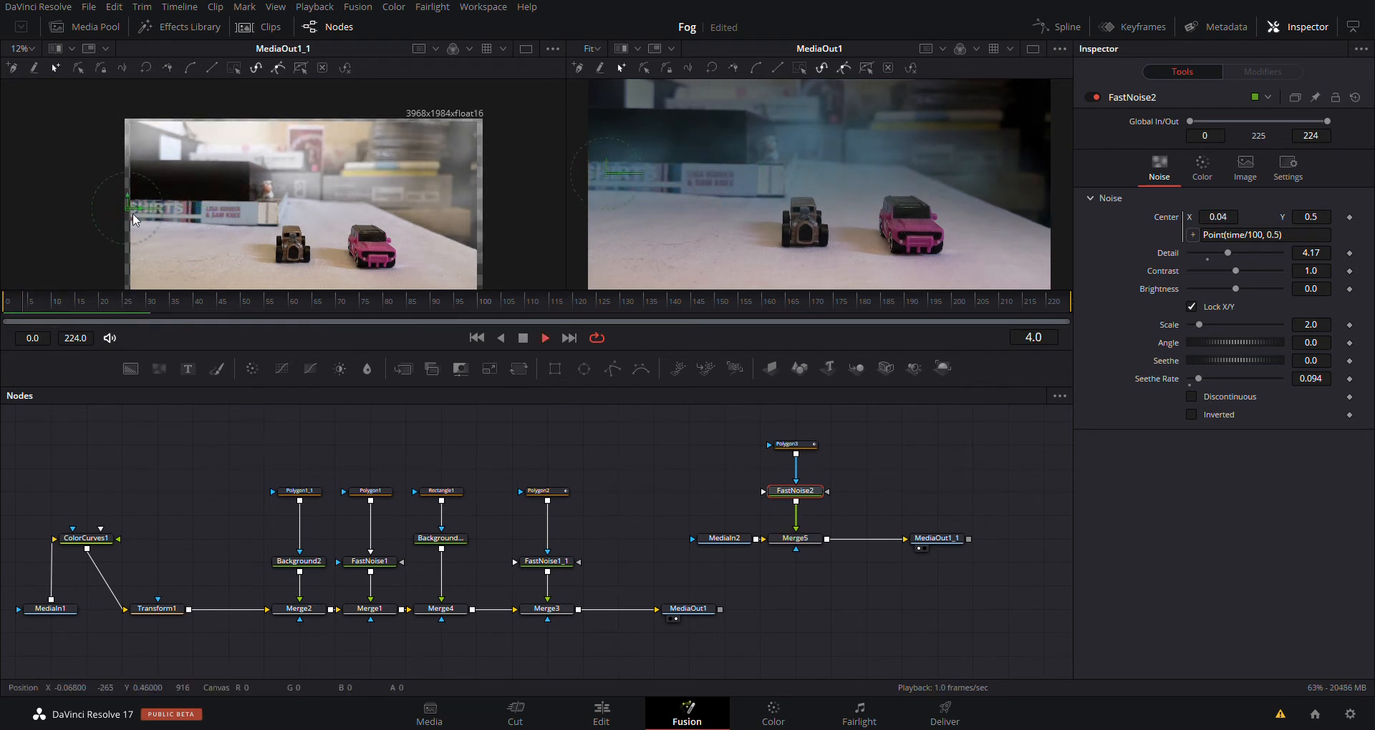
- Slow the fog by changing the center expression to Point(time/400, 0.5), and review the drift from the first frame
{"action": "left_click", "coordinate": [1253, 235]}
{"action": "key", "text": "BackSpace"}
{"action": "type", "text": "4"}
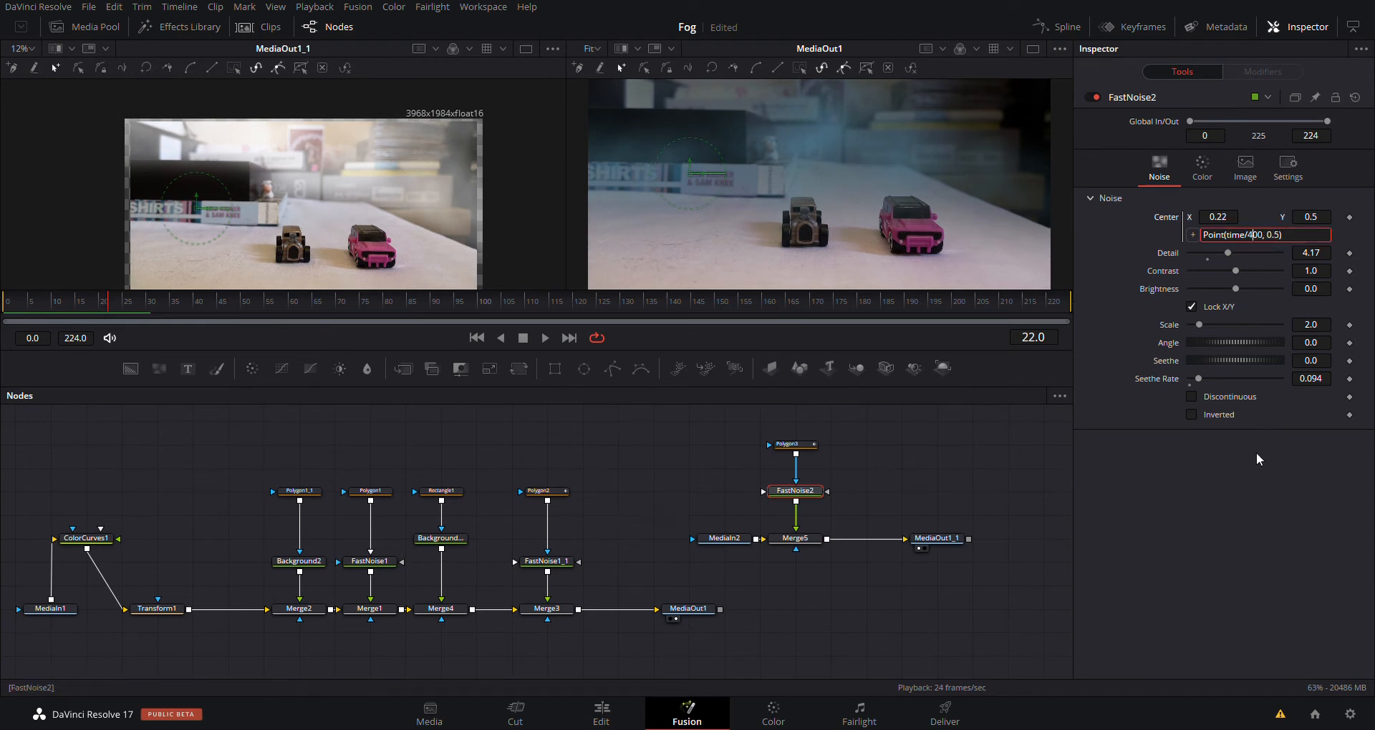
{"action": "key", "text": "Return"}
{"action": "left_click_drag", "start_coordinate": [131, 302], "coordinate": [41, 312]}
{"action": "key", "text": "space"}
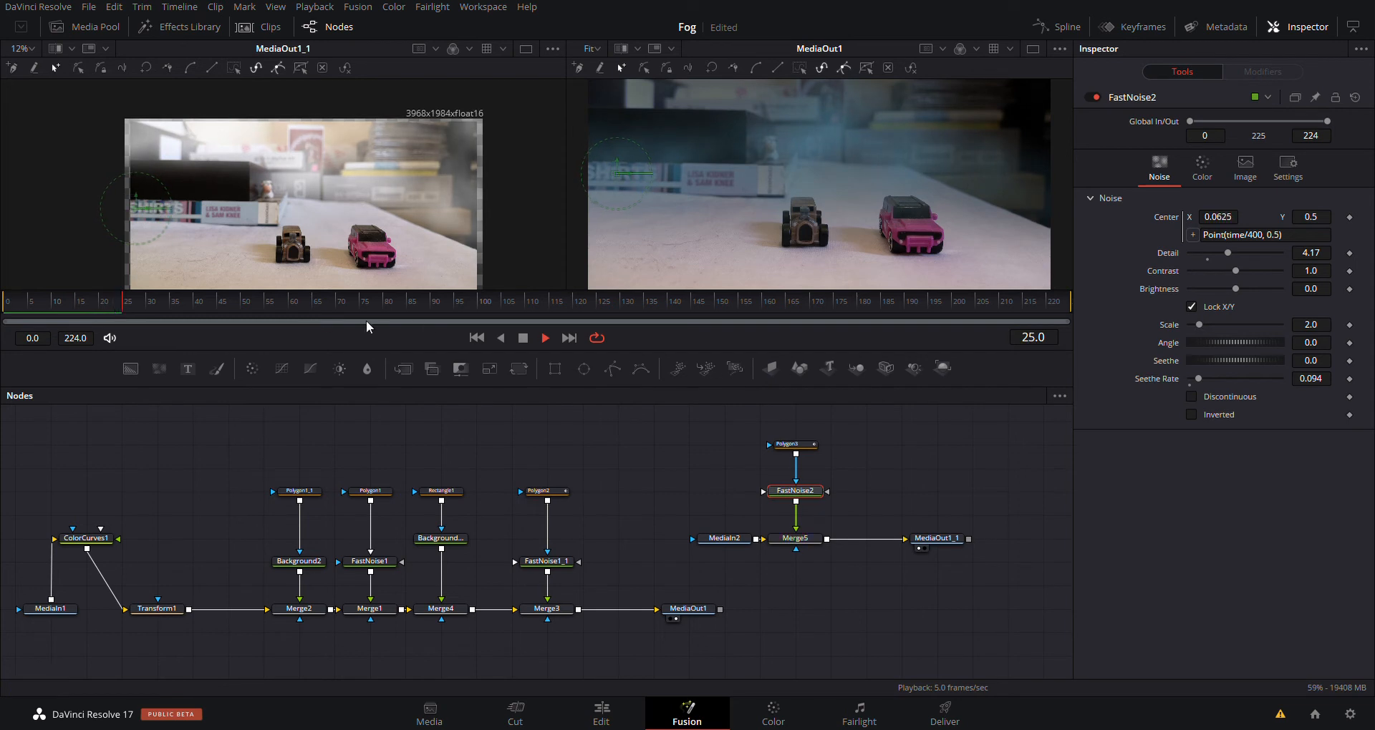
{"action": "key", "text": "space"}
{"action": "left_click_drag", "start_coordinate": [126, 304], "coordinate": [2, 304]}
{"action": "key", "text": "space"}
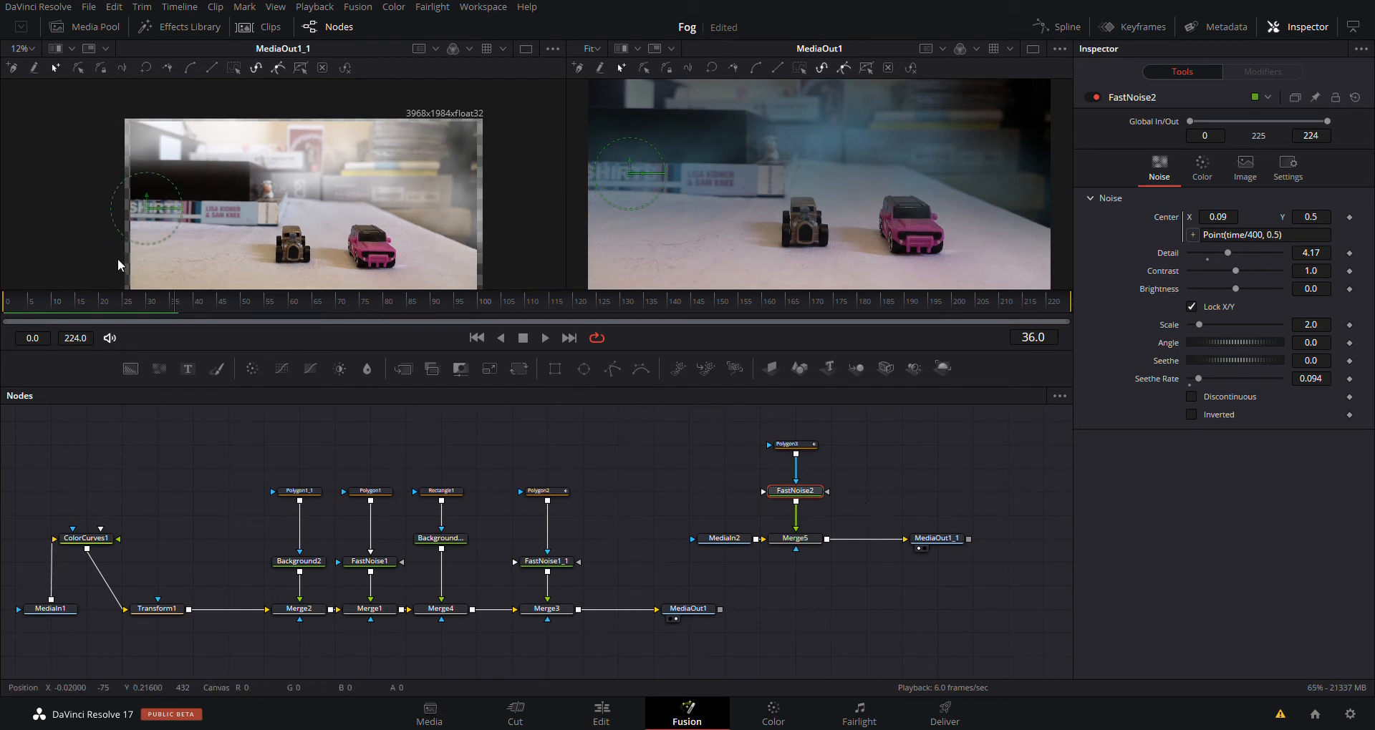
{"action": "left_click_drag", "start_coordinate": [175, 305], "coordinate": [7, 310]}
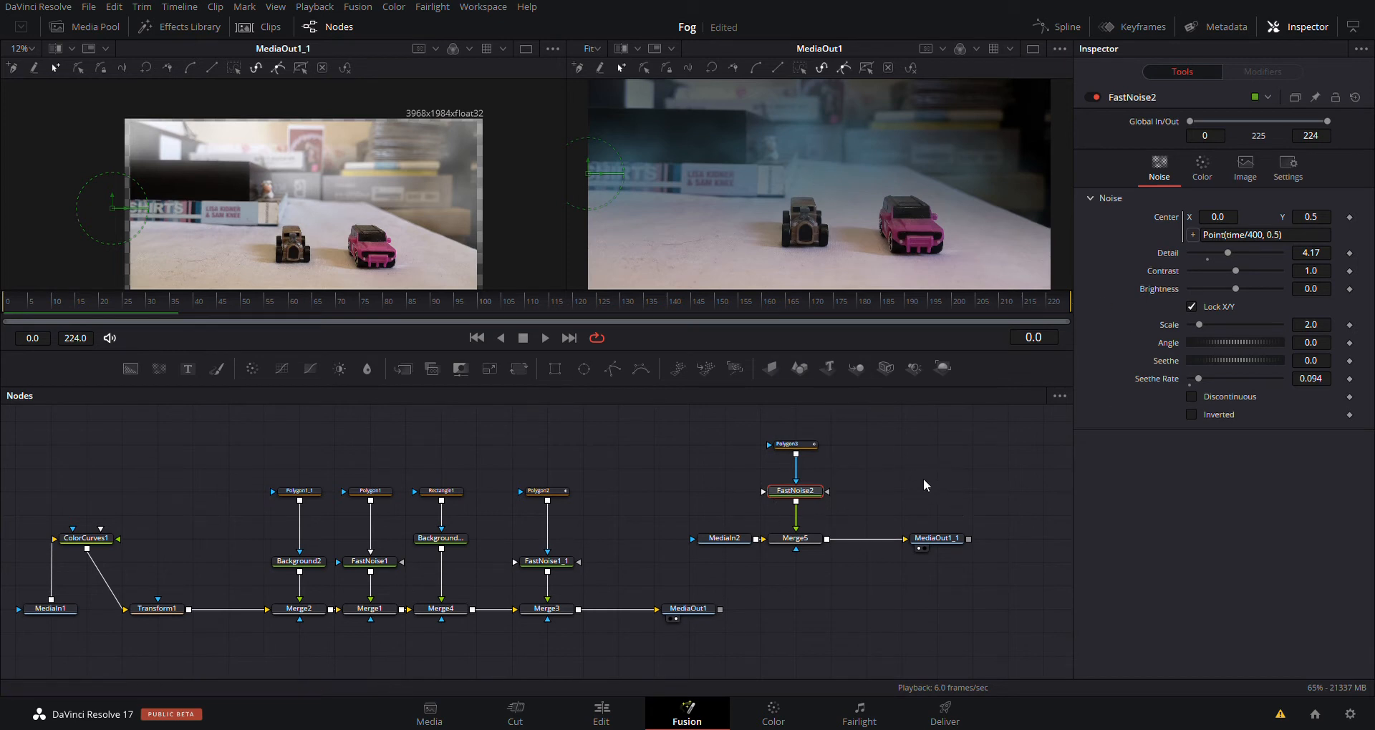
- Show only the MediaOut1 viewer and move the whole MediaIn2 node chain with its noise and mask well away from the finished composition
{"action": "left_click_drag", "start_coordinate": [943, 492], "coordinate": [985, 490]}
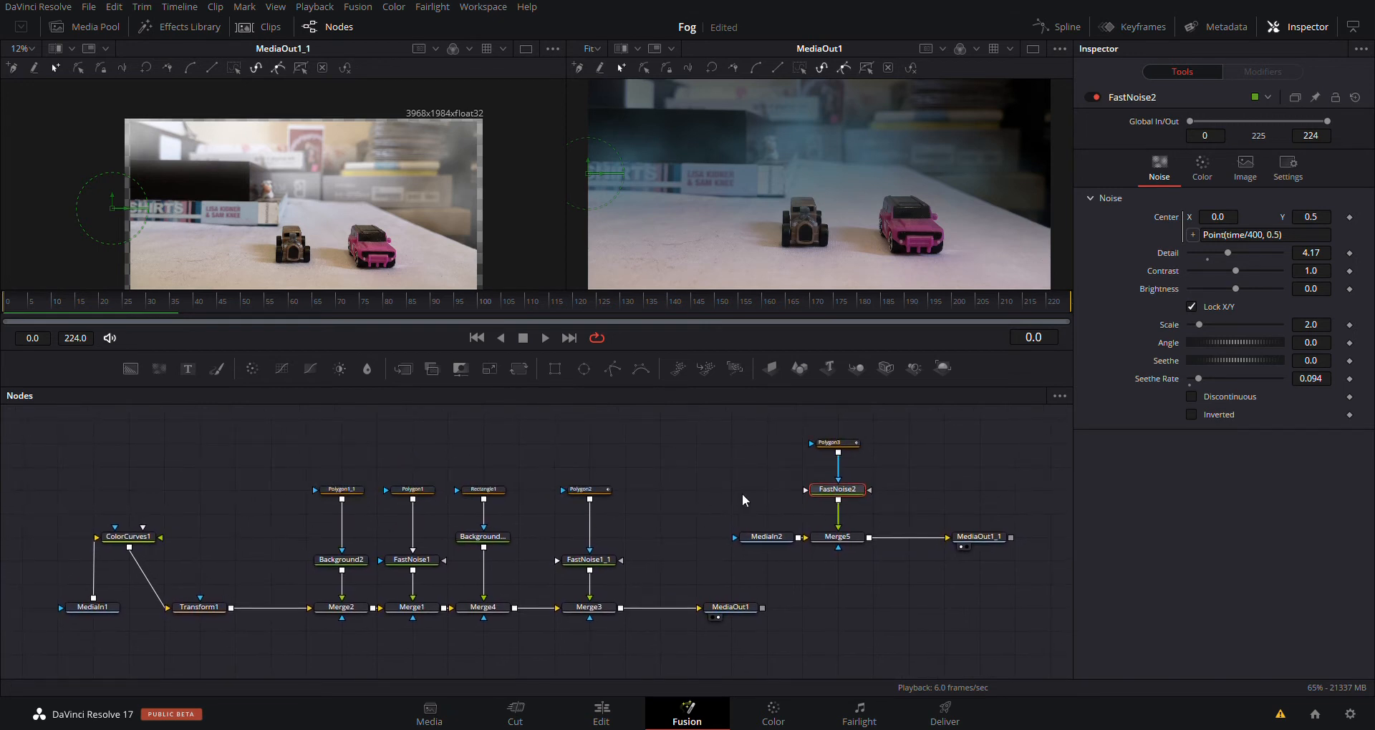
{"action": "left_click", "coordinate": [1032, 49]}
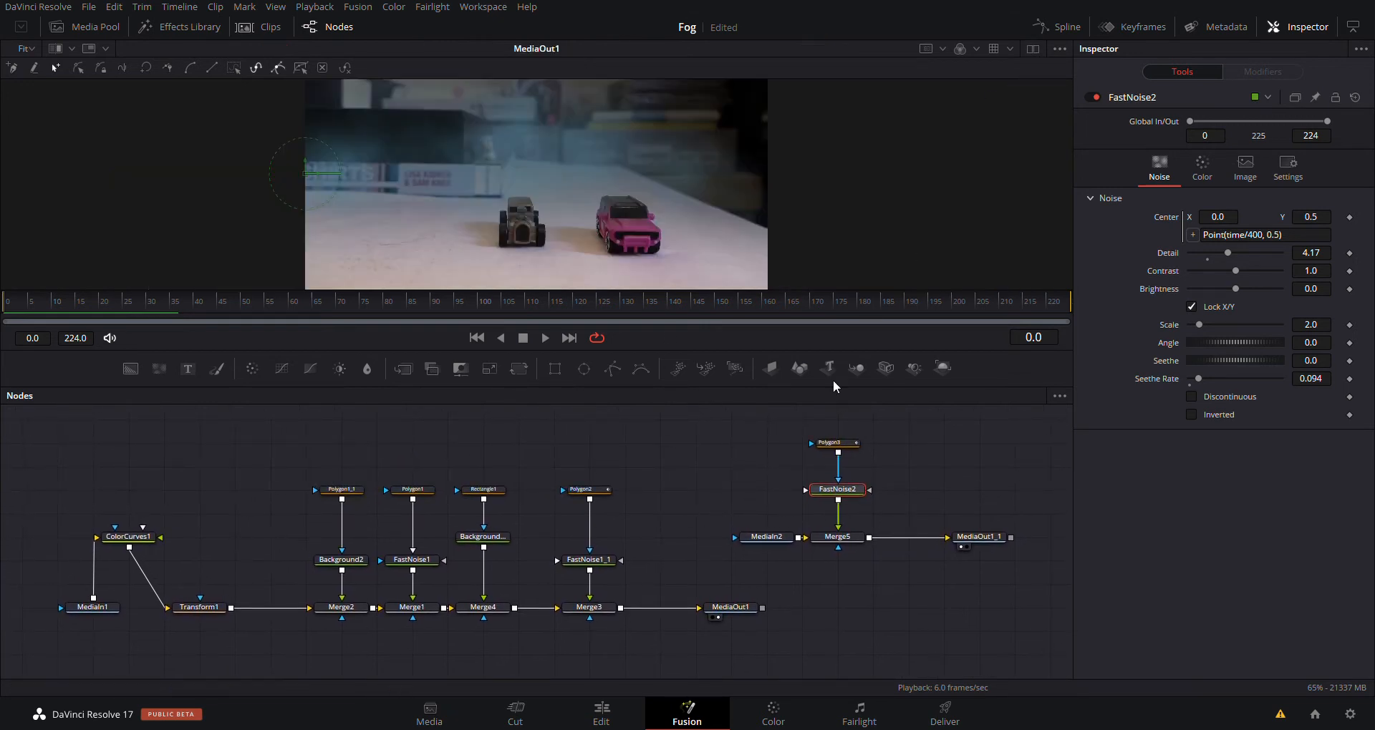
{"action": "left_click_drag", "start_coordinate": [700, 507], "coordinate": [715, 496]}
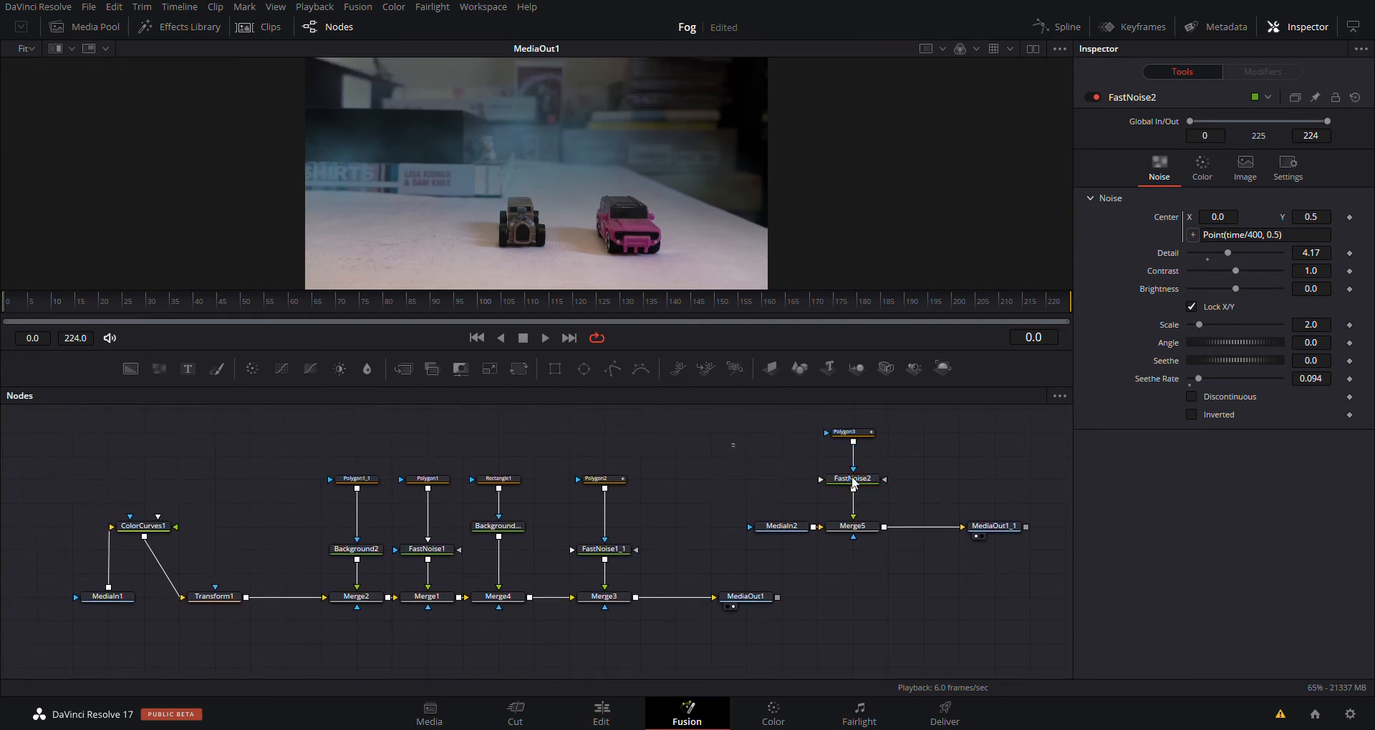
{"action": "left_click_drag", "start_coordinate": [730, 440], "coordinate": [1004, 561]}
{"action": "left_click_drag", "start_coordinate": [759, 421], "coordinate": [1020, 565]}
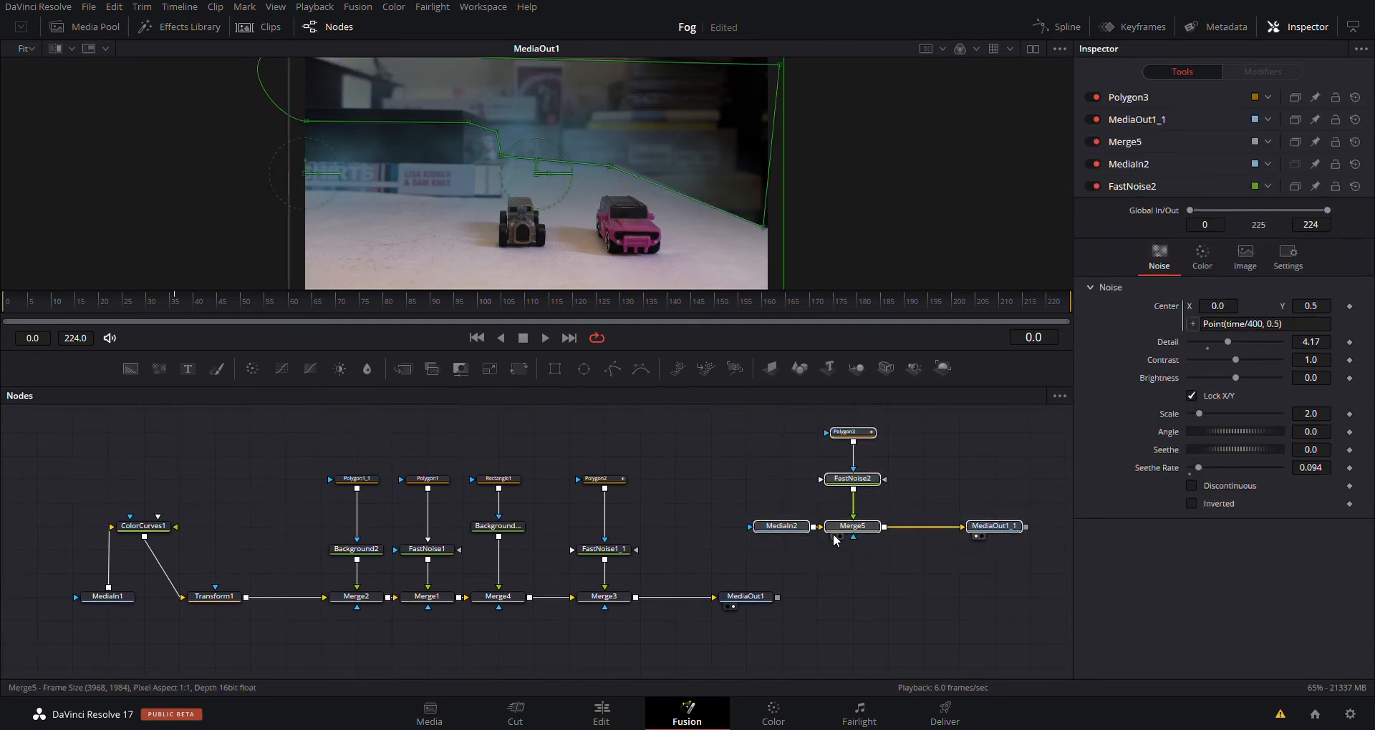
{"action": "left_click_drag", "start_coordinate": [807, 535], "coordinate": [1081, 511]}
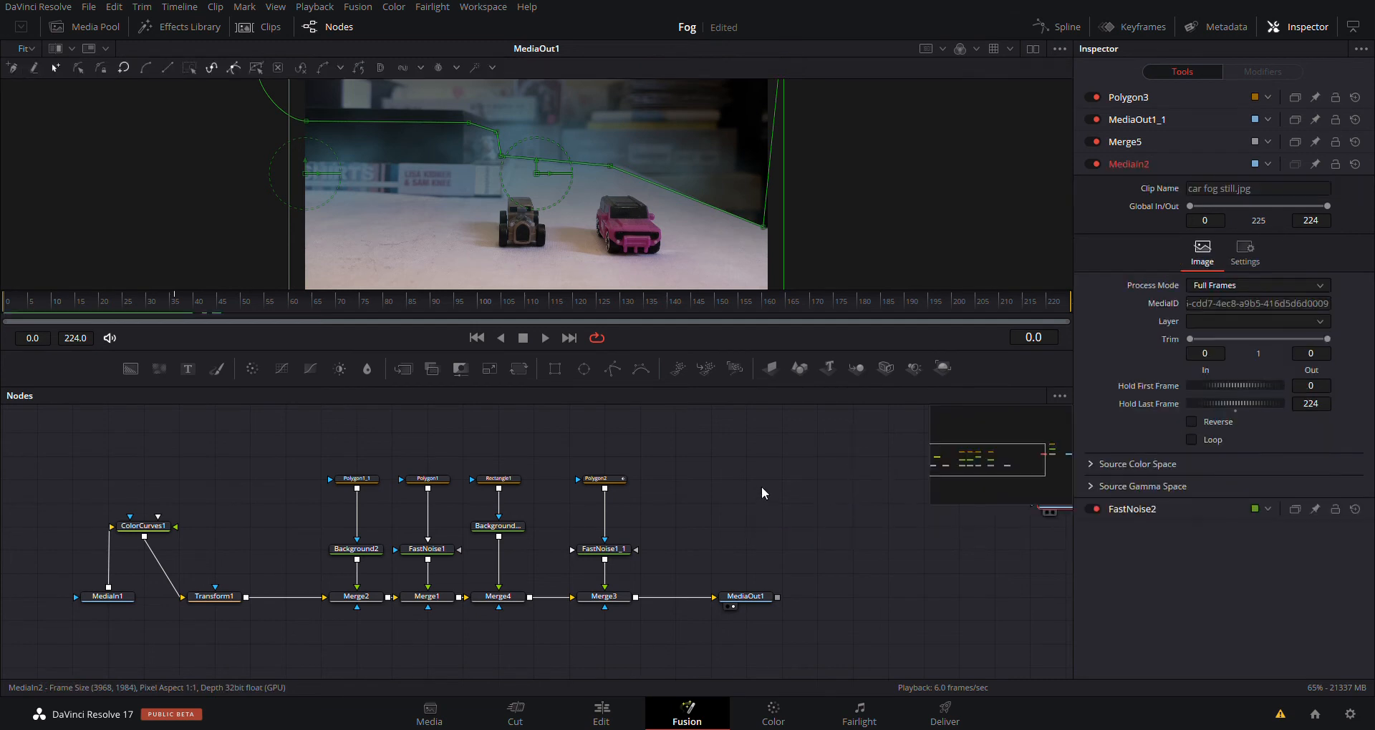
- Space MediaIn1 farther from Transform1 in the finished composition and select Polygon1 to examine its mask outline on the image
{"action": "left_click_drag", "start_coordinate": [784, 493], "coordinate": [897, 448]}
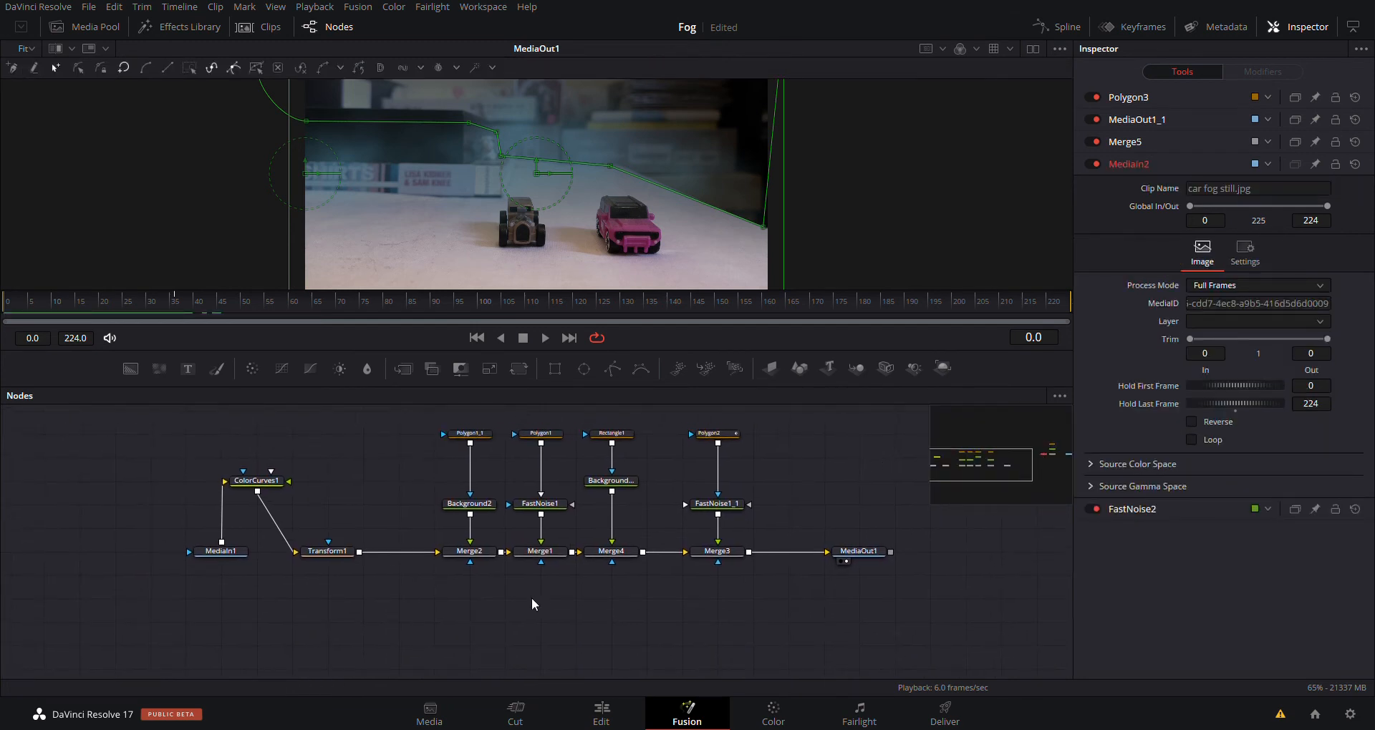
{"action": "left_click", "coordinate": [220, 547]}
{"action": "left_click_drag", "start_coordinate": [220, 547], "coordinate": [149, 549]}
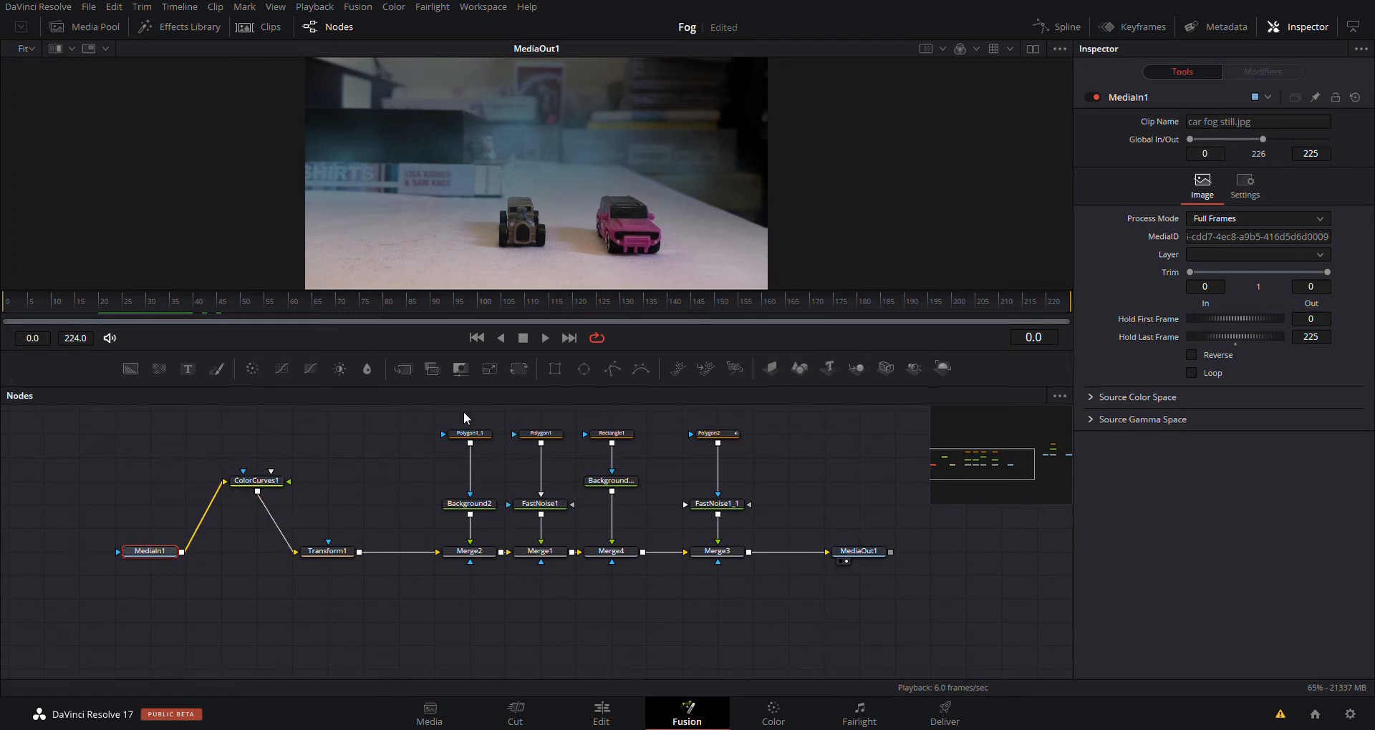
{"action": "left_click", "coordinate": [535, 436]}
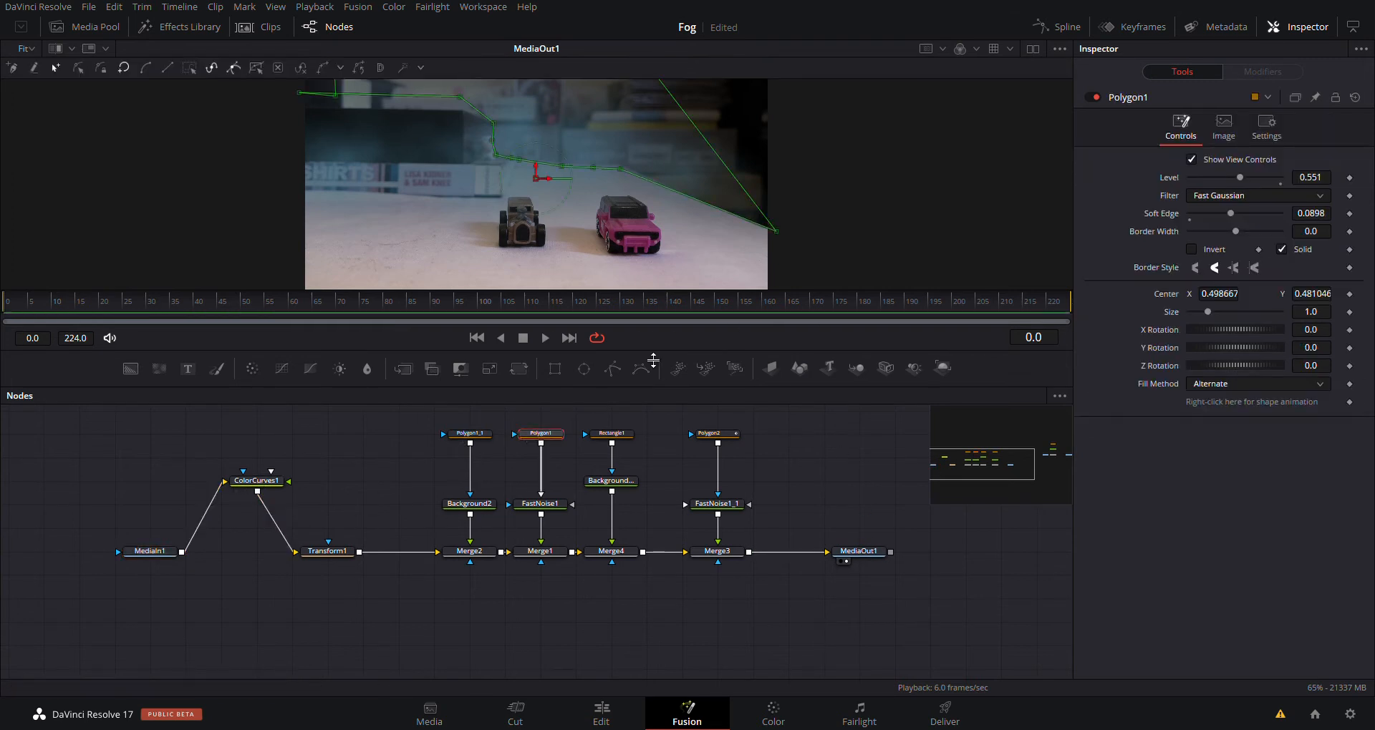
{"action": "scroll", "coordinate": [851, 200], "scroll_direction": "up", "scroll_amount": 2}
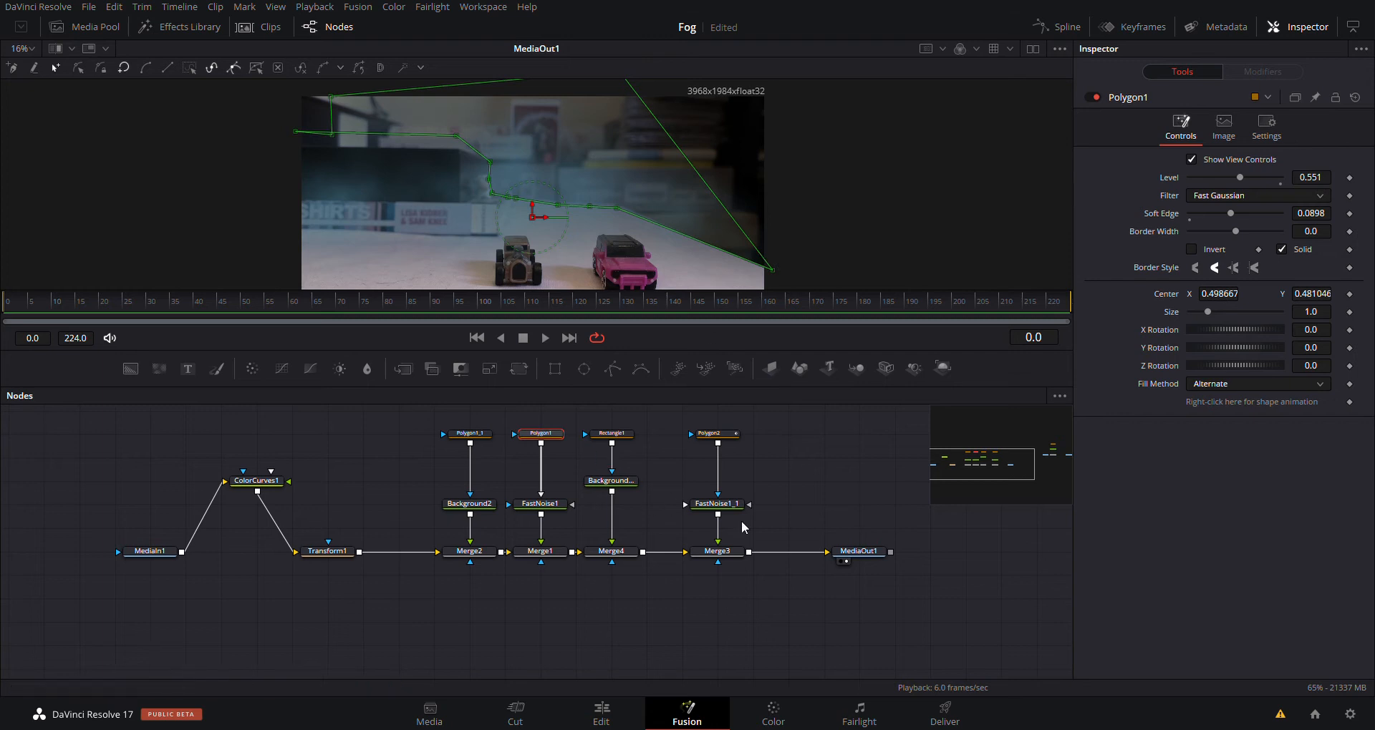
- Examine the settings of FastNoise1 and Background2 and the outlines of their masks, Polygon1 and Polygon1_1, on the image
{"action": "left_click", "coordinate": [534, 505]}
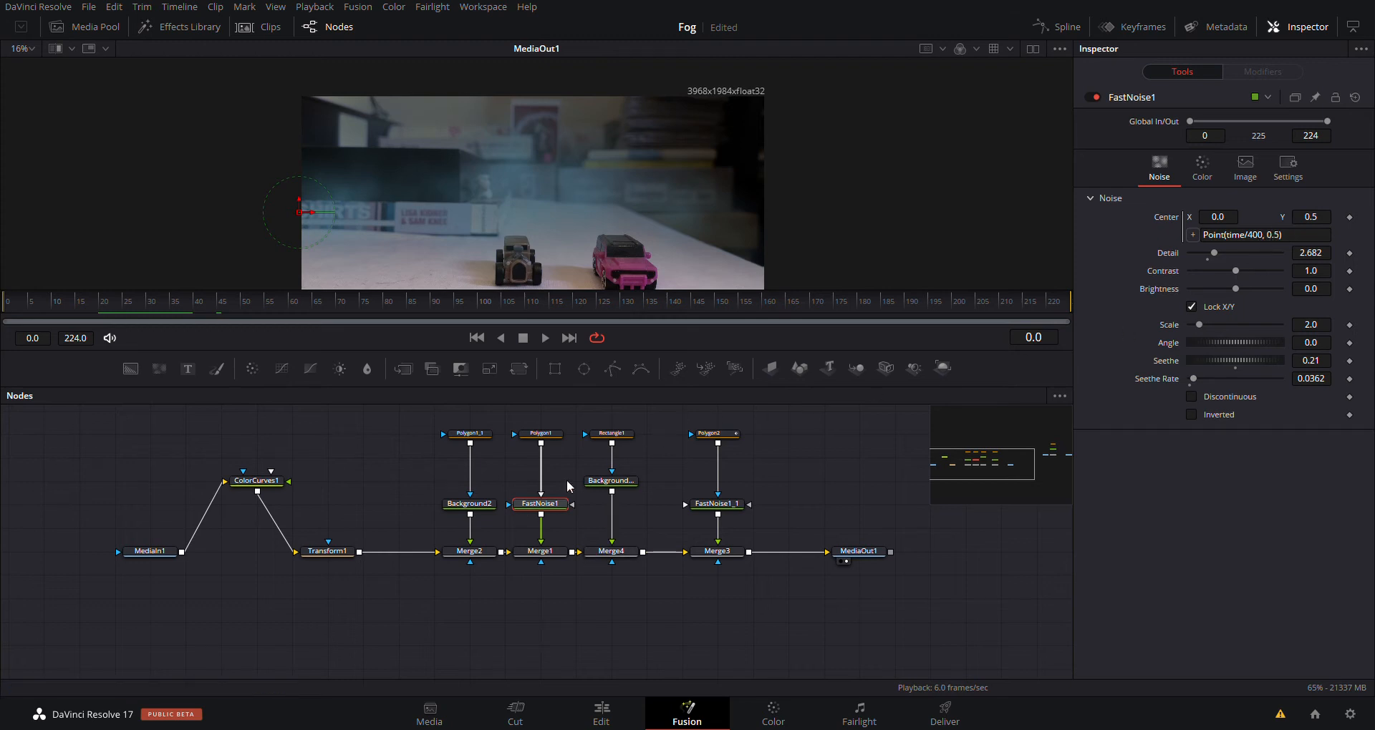
{"action": "left_click", "coordinate": [540, 435]}
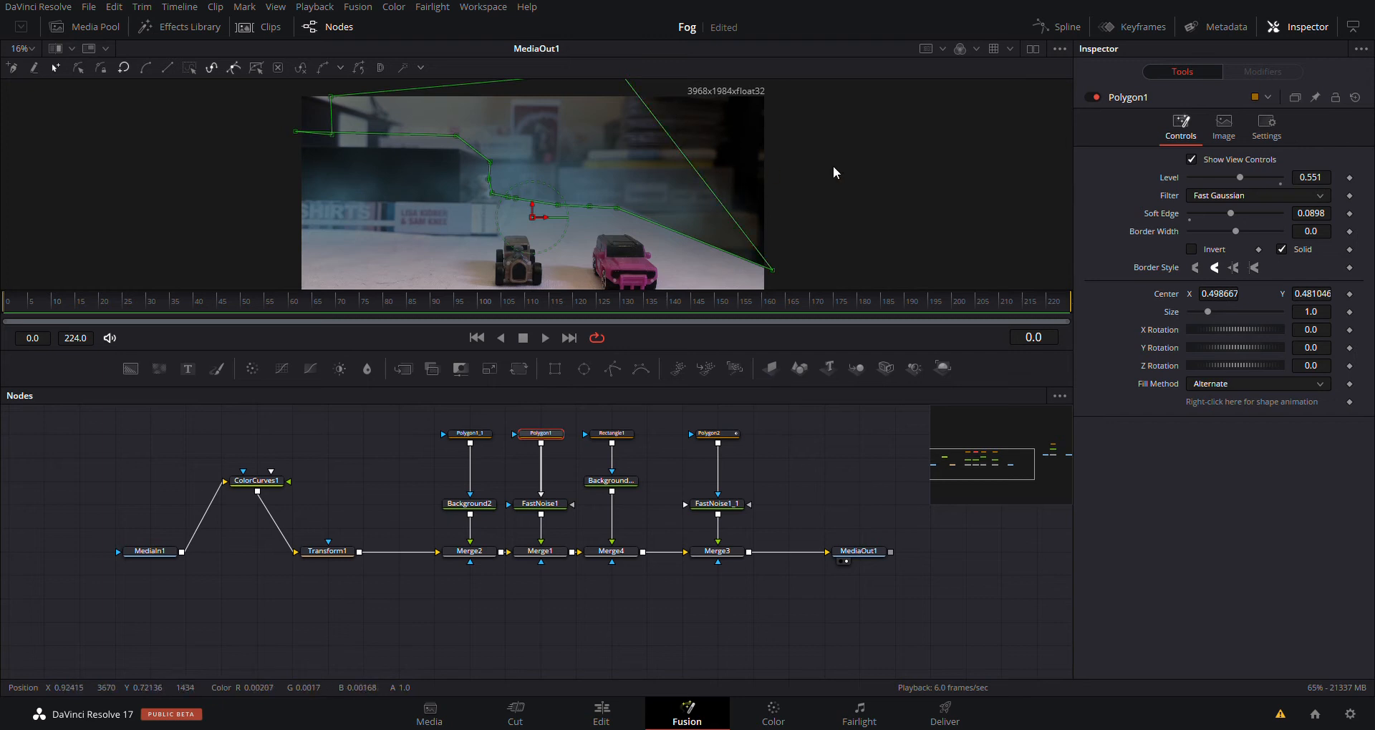
{"action": "left_click_drag", "start_coordinate": [853, 170], "coordinate": [858, 185]}
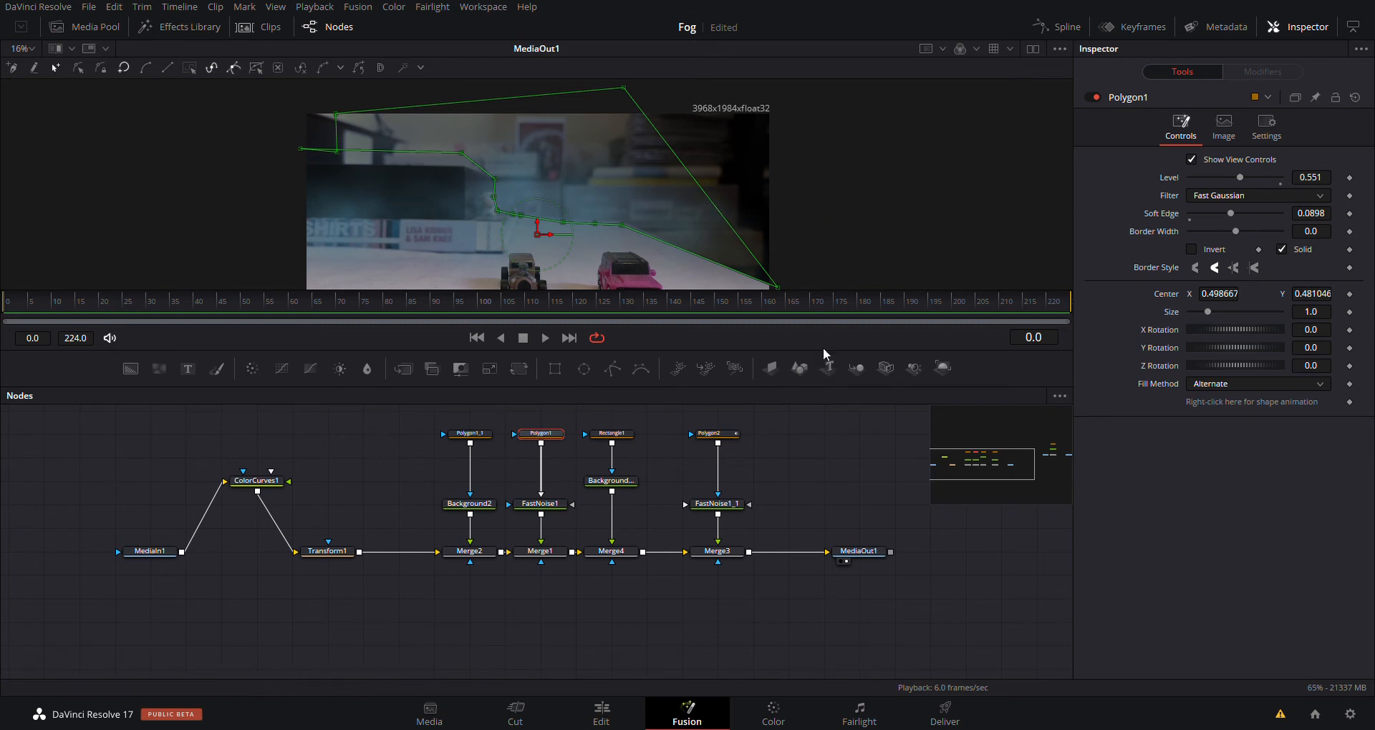
{"action": "left_click", "coordinate": [470, 507]}
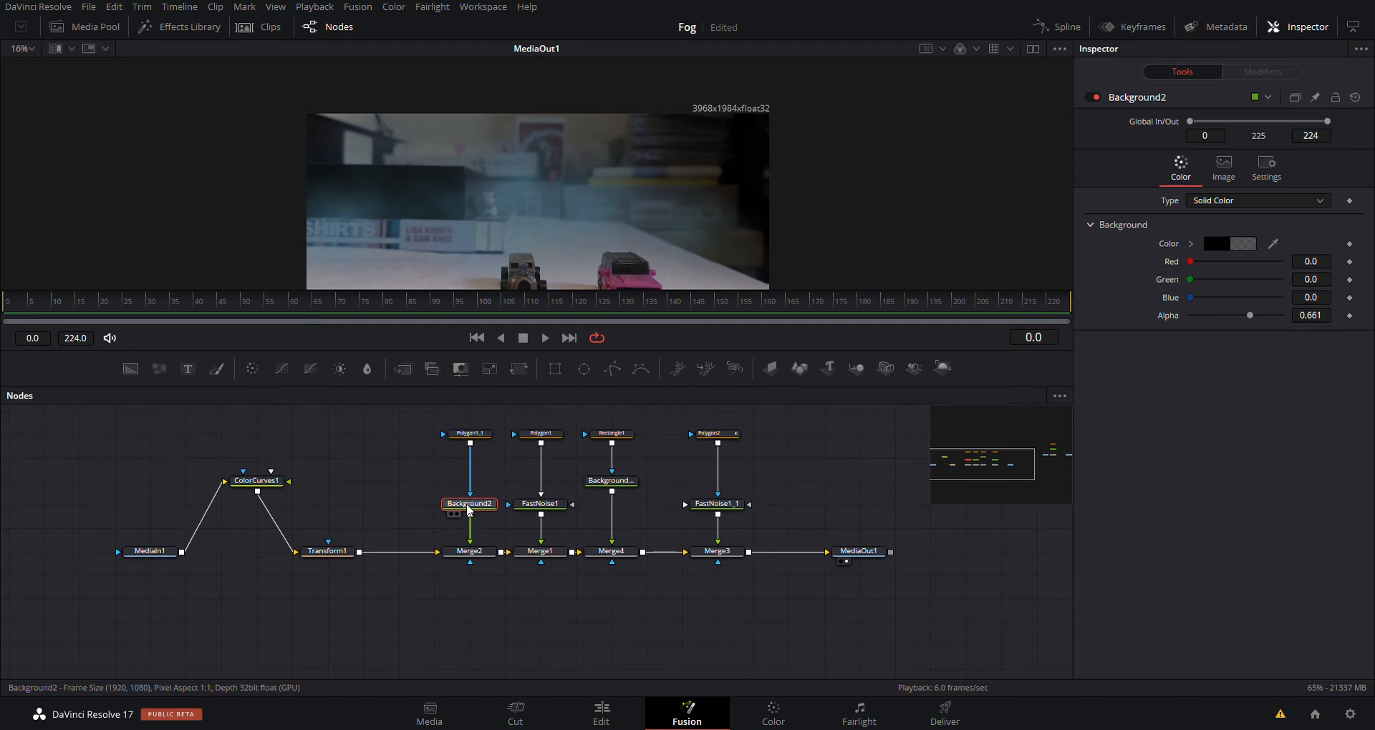
{"action": "left_click", "coordinate": [465, 438]}
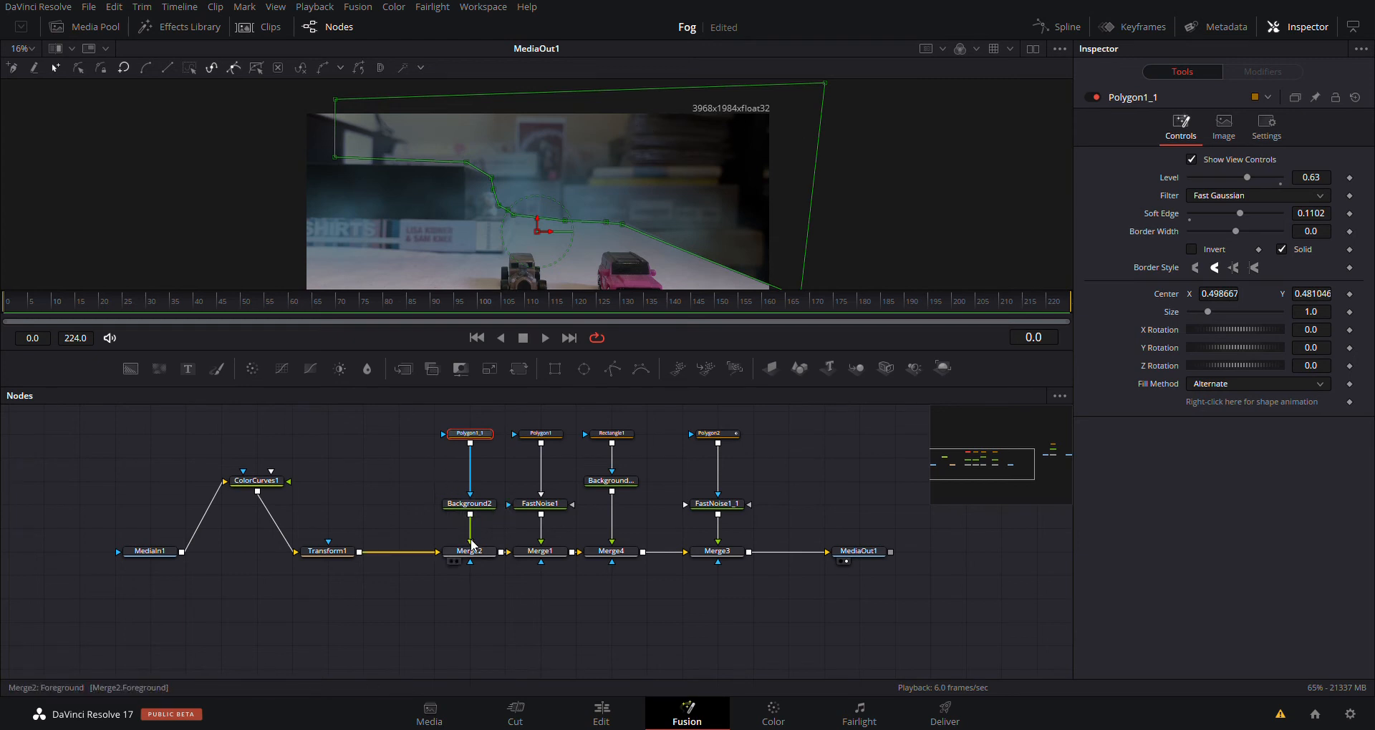
- Disconnect Background2 from Merge2 twice to compare the image without its dark layer, undoing each disconnection
{"action": "left_click_drag", "start_coordinate": [470, 533], "coordinate": [502, 522]}
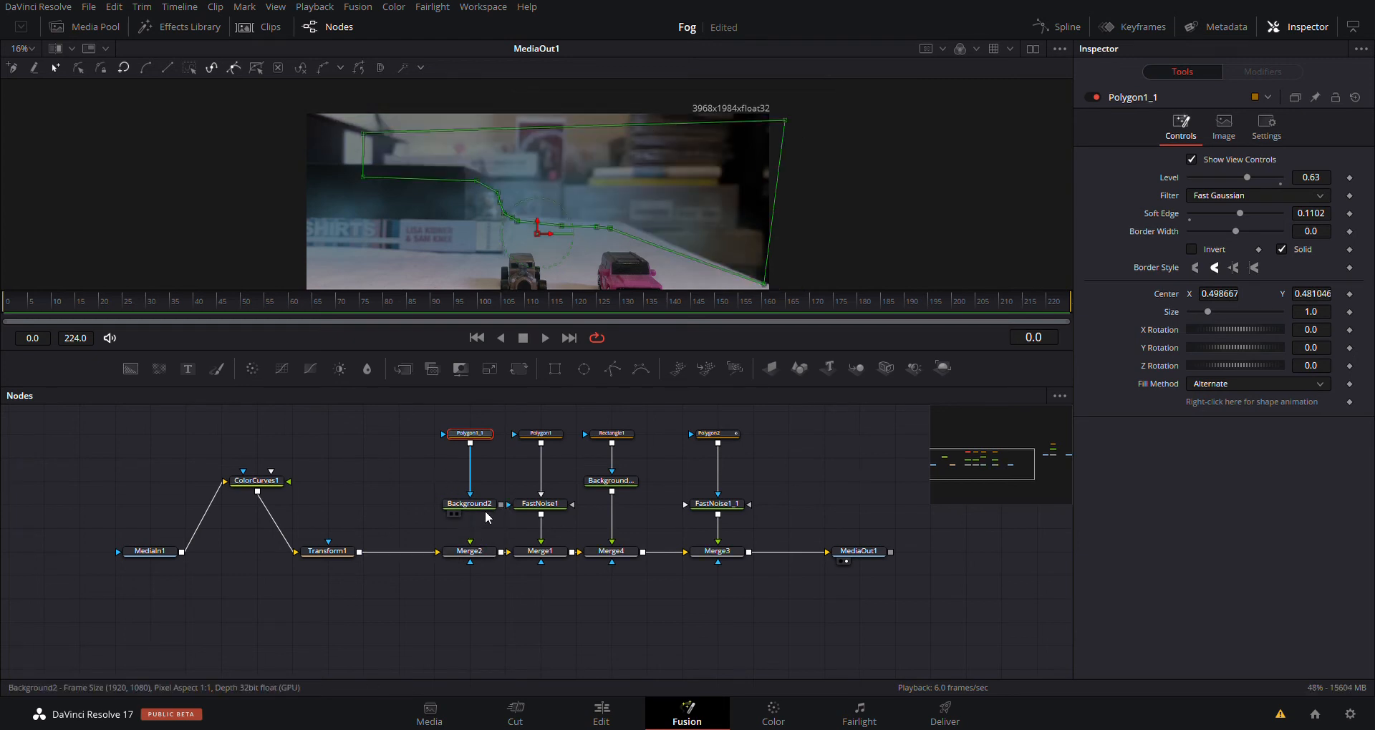
{"action": "key", "text": "ctrl+z"}
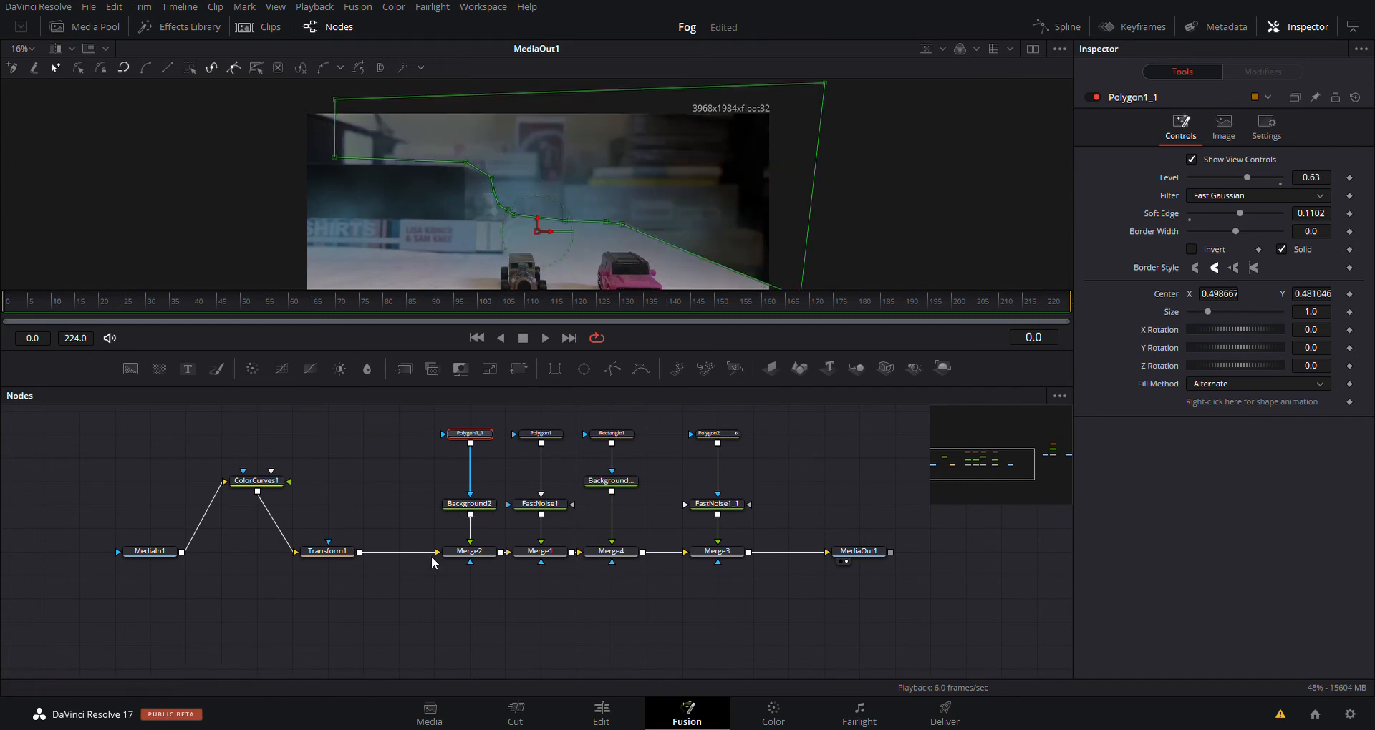
{"action": "left_click_drag", "start_coordinate": [470, 536], "coordinate": [493, 522]}
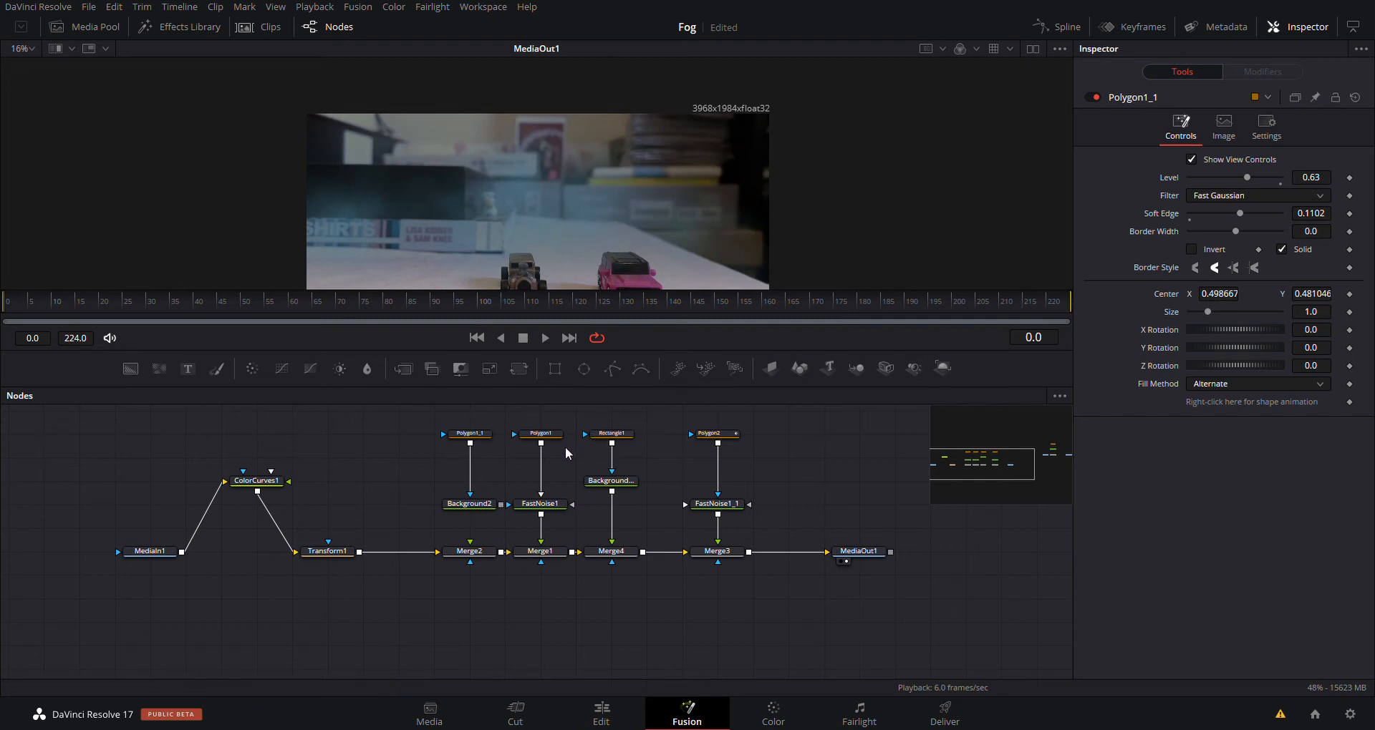
{"action": "key", "text": "ctrl+z"}
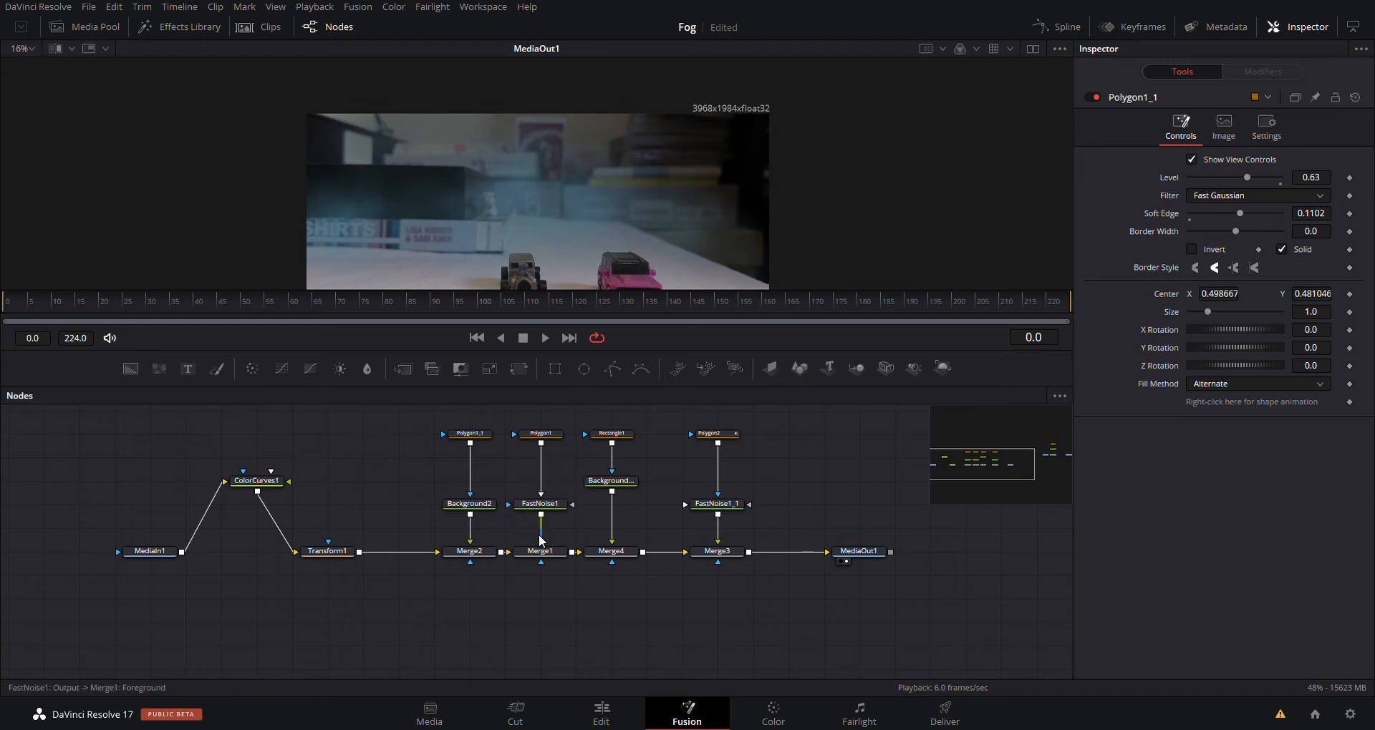
- Disconnect FastNoise1 from Merge1, play the composition from the first frame without that fog layer, and restore the connection
{"action": "left_click_drag", "start_coordinate": [540, 541], "coordinate": [568, 517]}
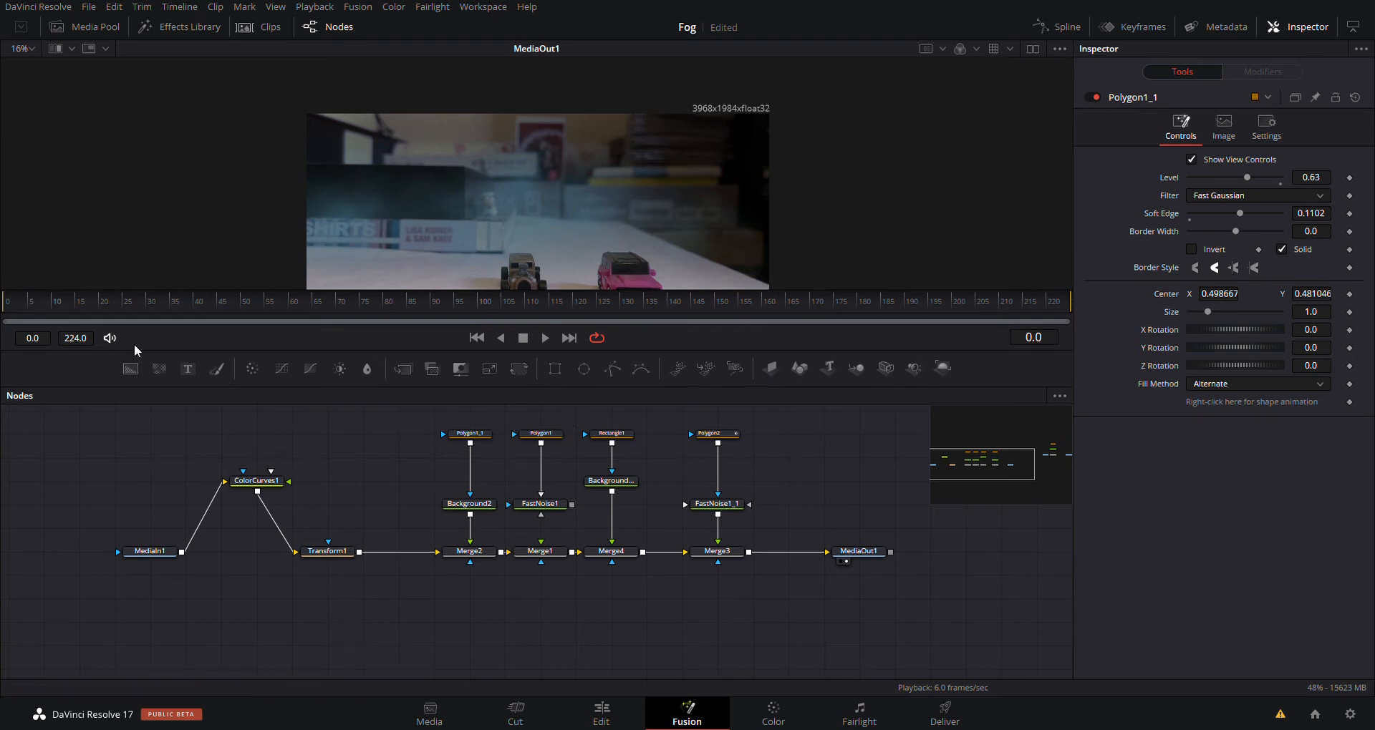
{"action": "key", "text": "space"}
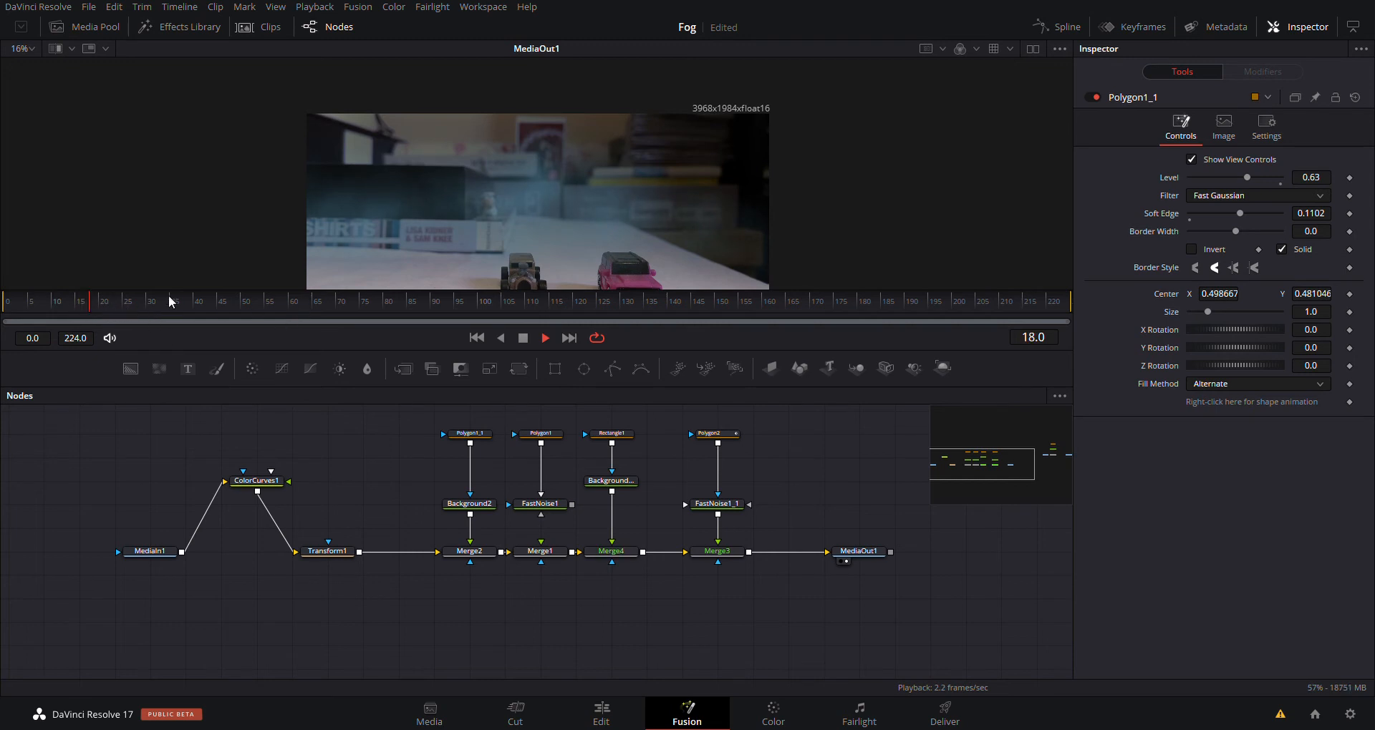
{"action": "left_click", "coordinate": [93, 305]}
{"action": "key", "text": "space"}
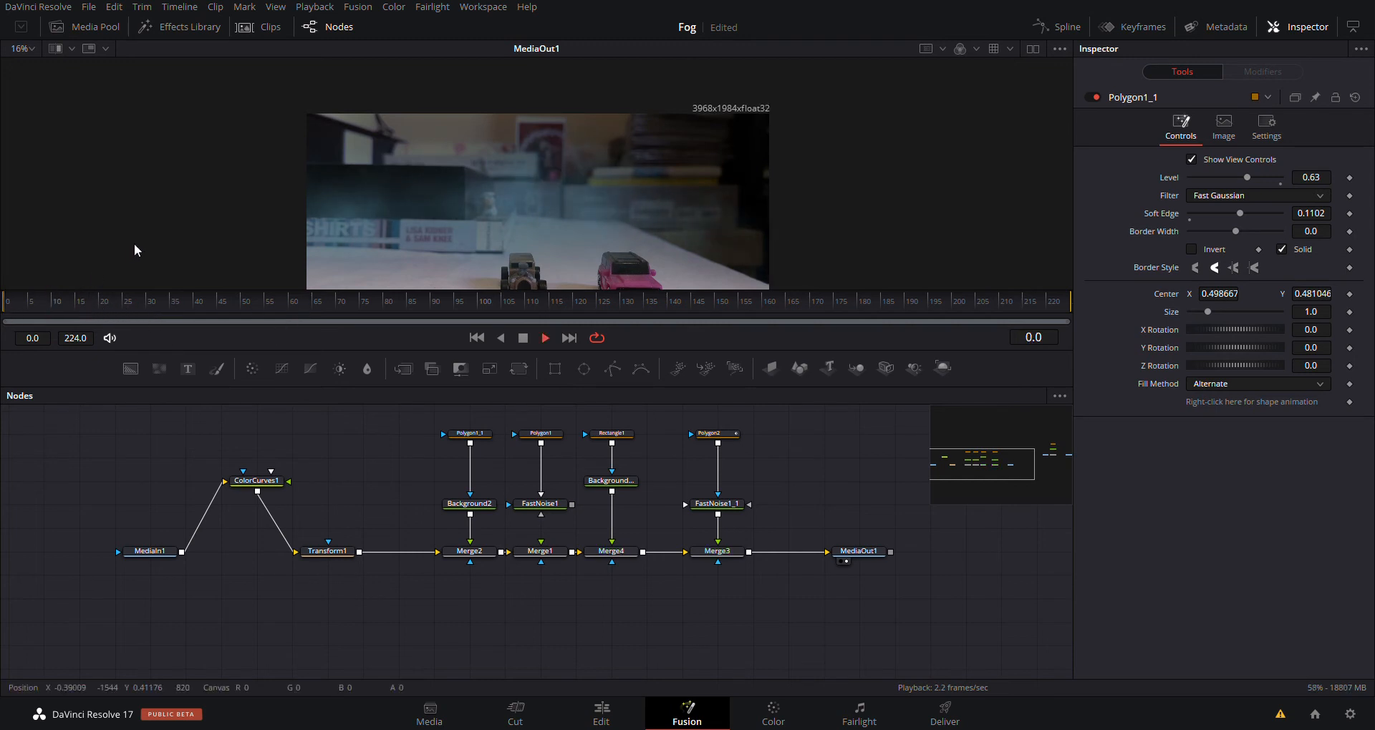
{"action": "key", "text": "space"}
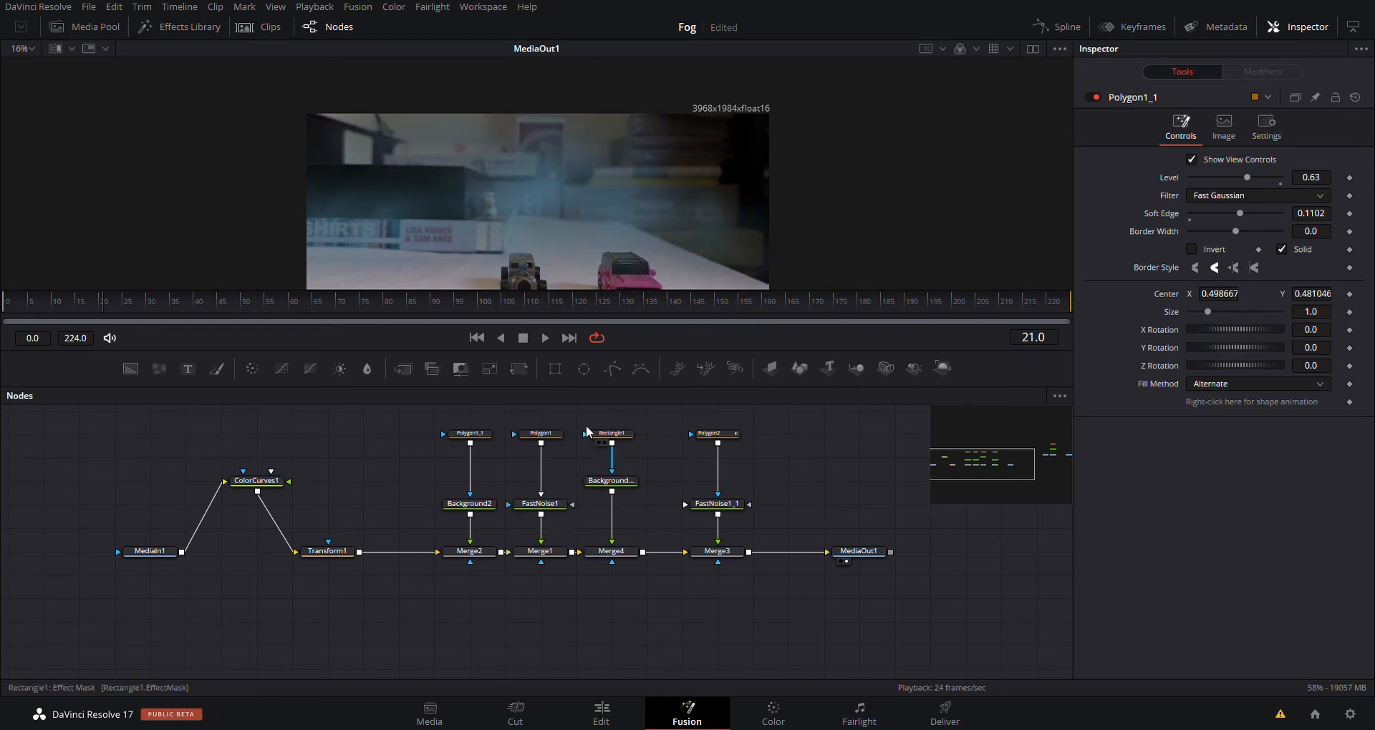
- Play back the composition repeatedly from the first frame with FastNoise1 connected to judge its fog layer
{"action": "left_click_drag", "start_coordinate": [108, 305], "coordinate": [3, 306]}
{"action": "key", "text": "space"}
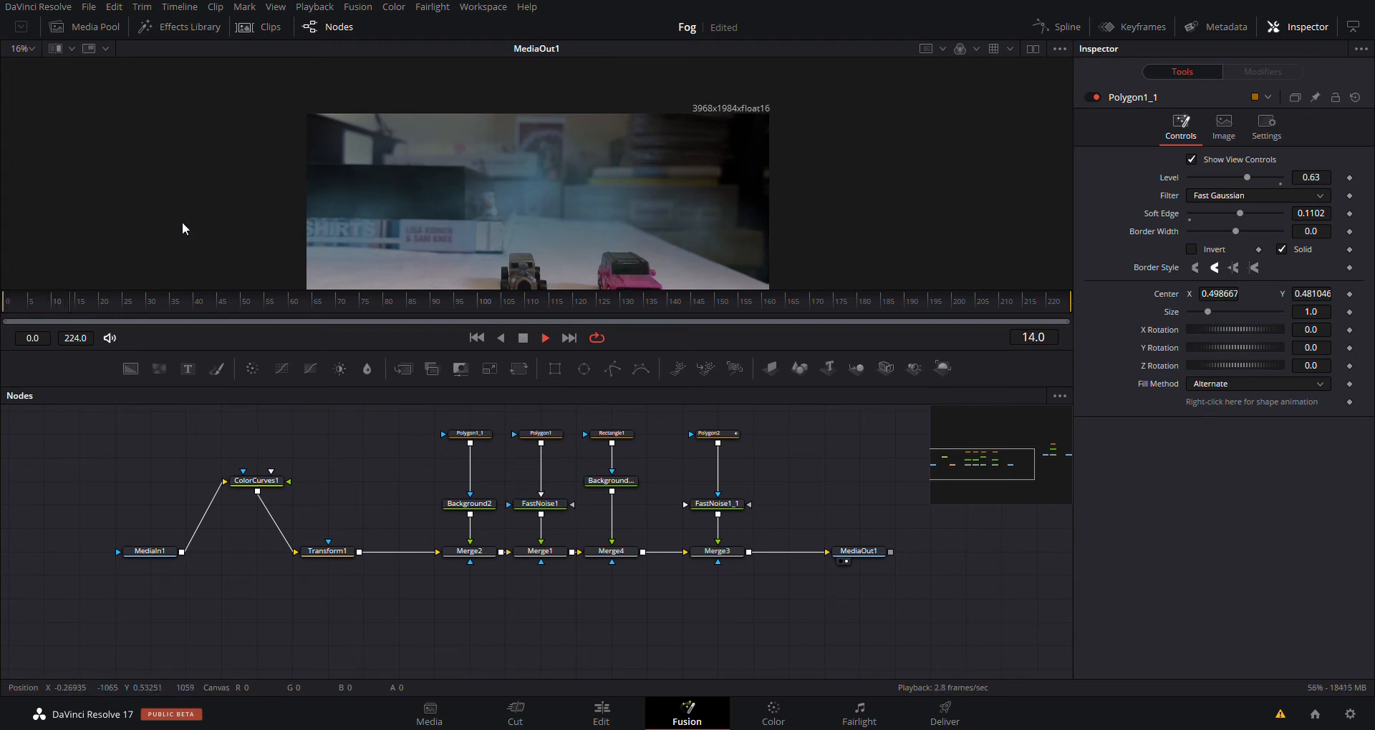
{"action": "key", "text": "space"}
{"action": "key", "text": "space"}
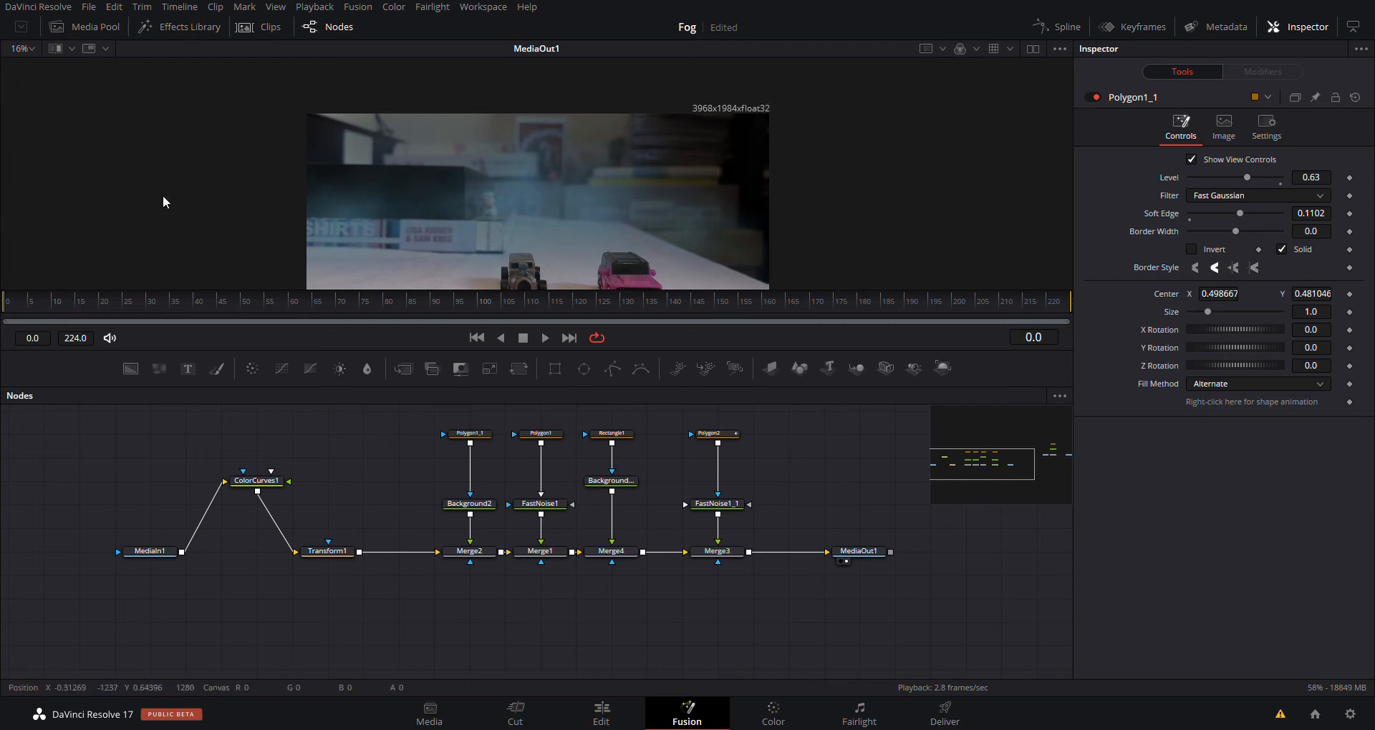
{"action": "key", "text": "space"}
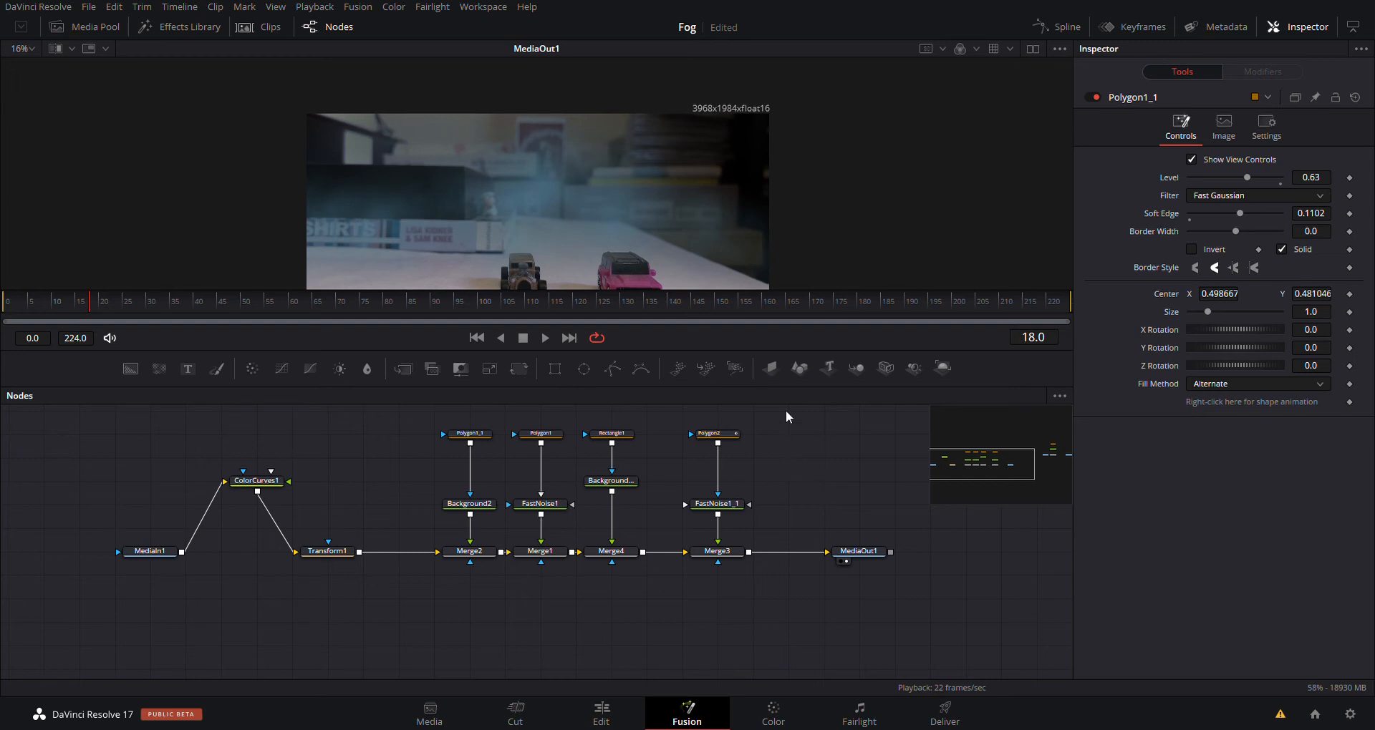
- Examine FastNoise1's two-color settings with the pickers for Color 1 and Color 2 expanded
{"action": "left_click", "coordinate": [538, 504]}
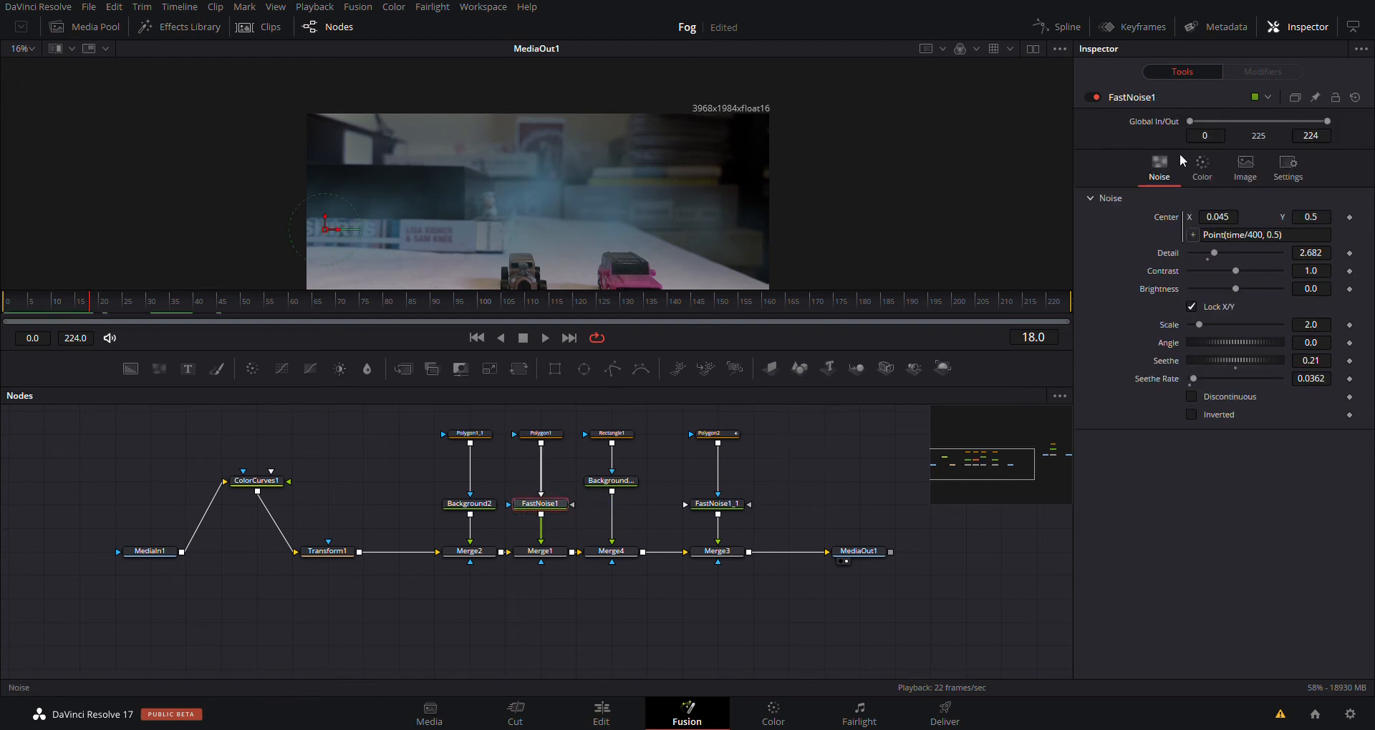
{"action": "left_click", "coordinate": [1203, 169]}
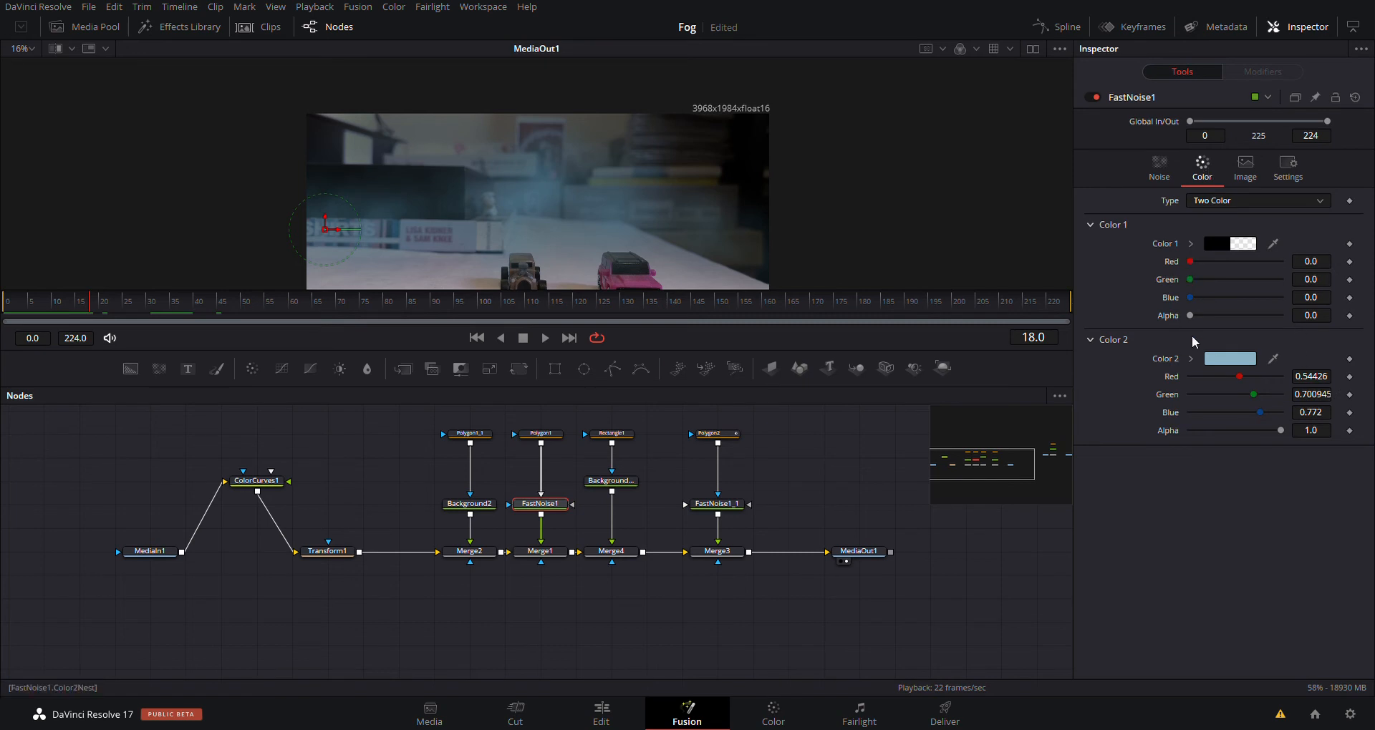
{"action": "left_click", "coordinate": [1191, 359]}
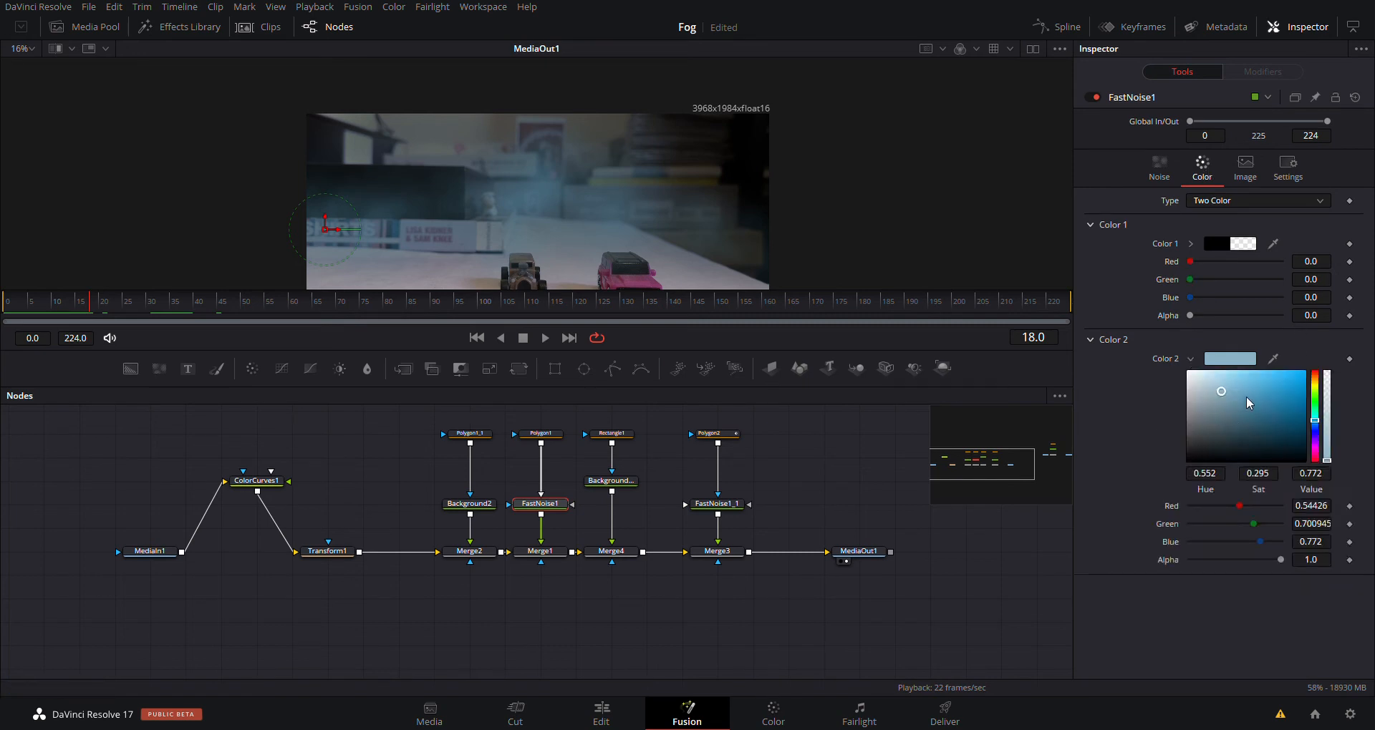
{"action": "left_click", "coordinate": [1191, 245]}
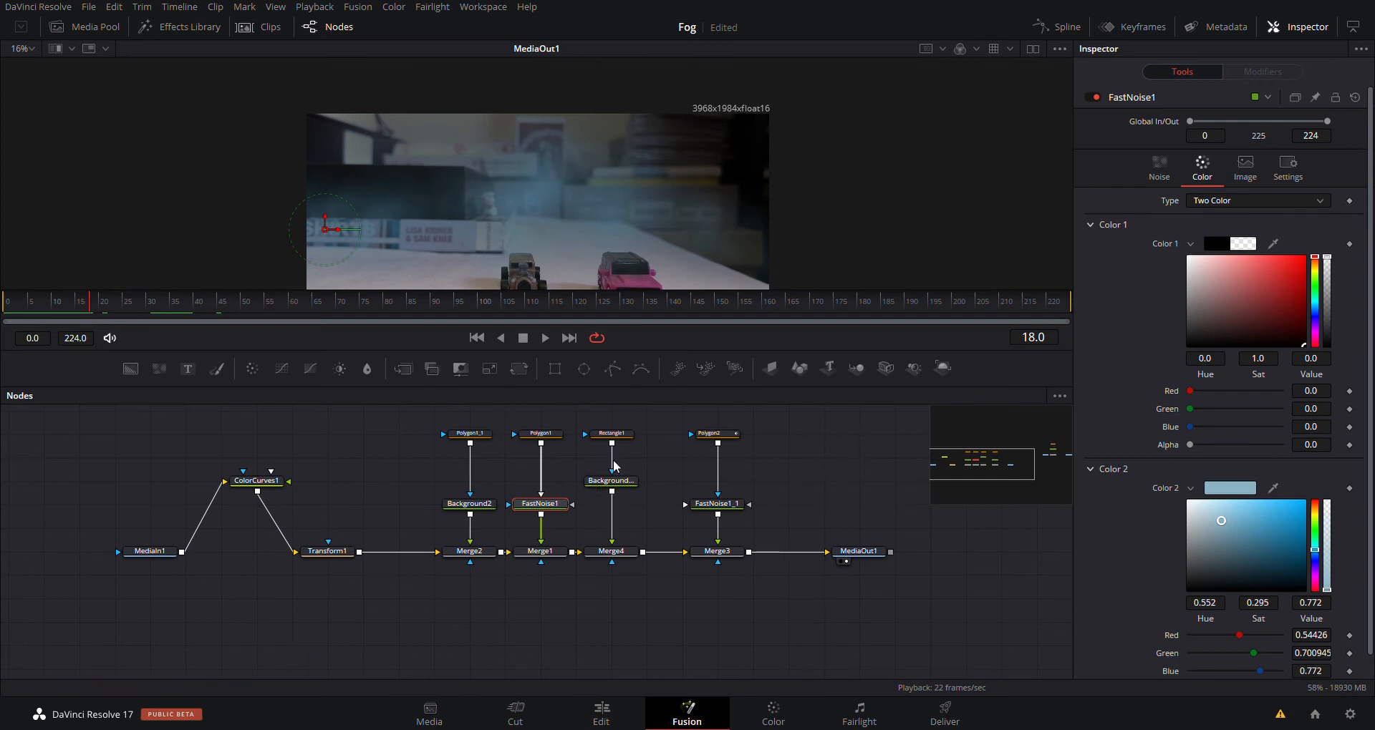
- Examine the Rectangle1 mask over the image and the solid color settings of Background2_1
{"action": "left_click", "coordinate": [611, 433]}
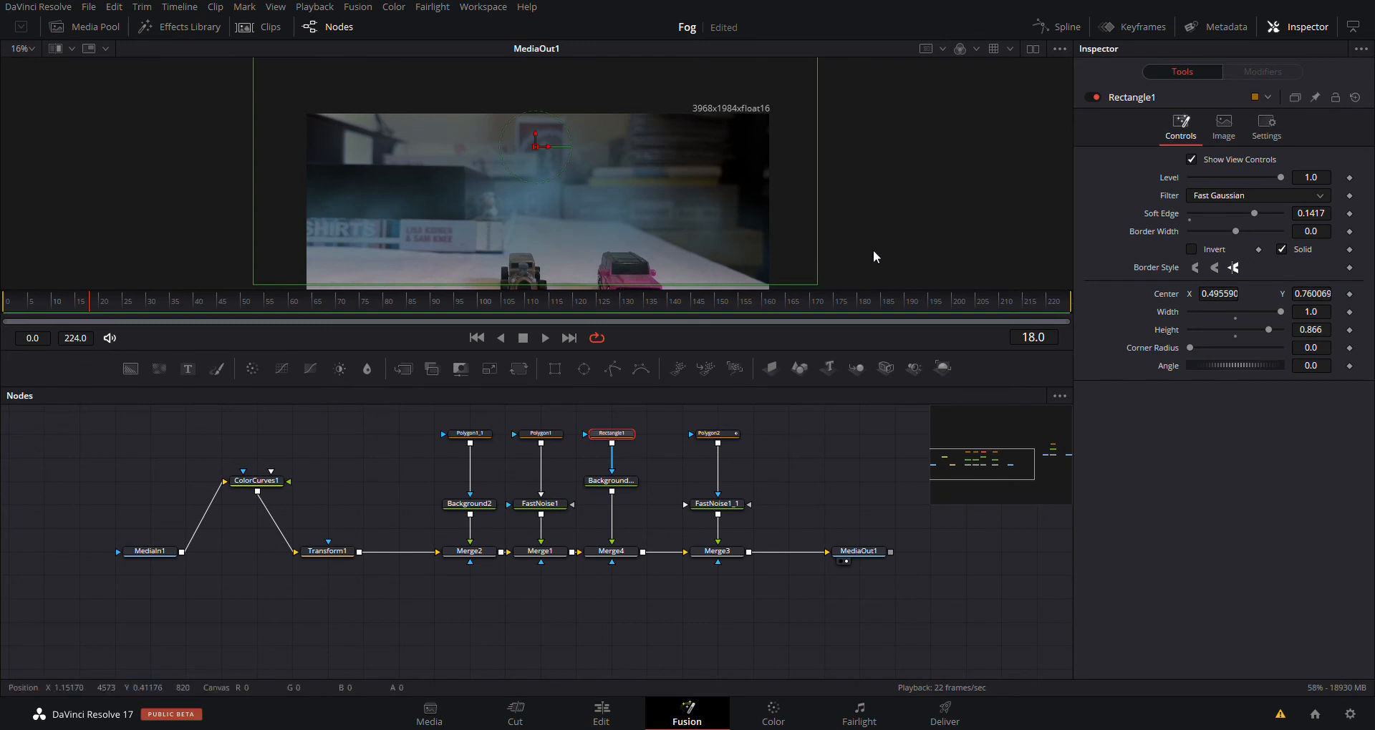
{"action": "scroll", "coordinate": [870, 262], "scroll_direction": "down", "scroll_amount": 3}
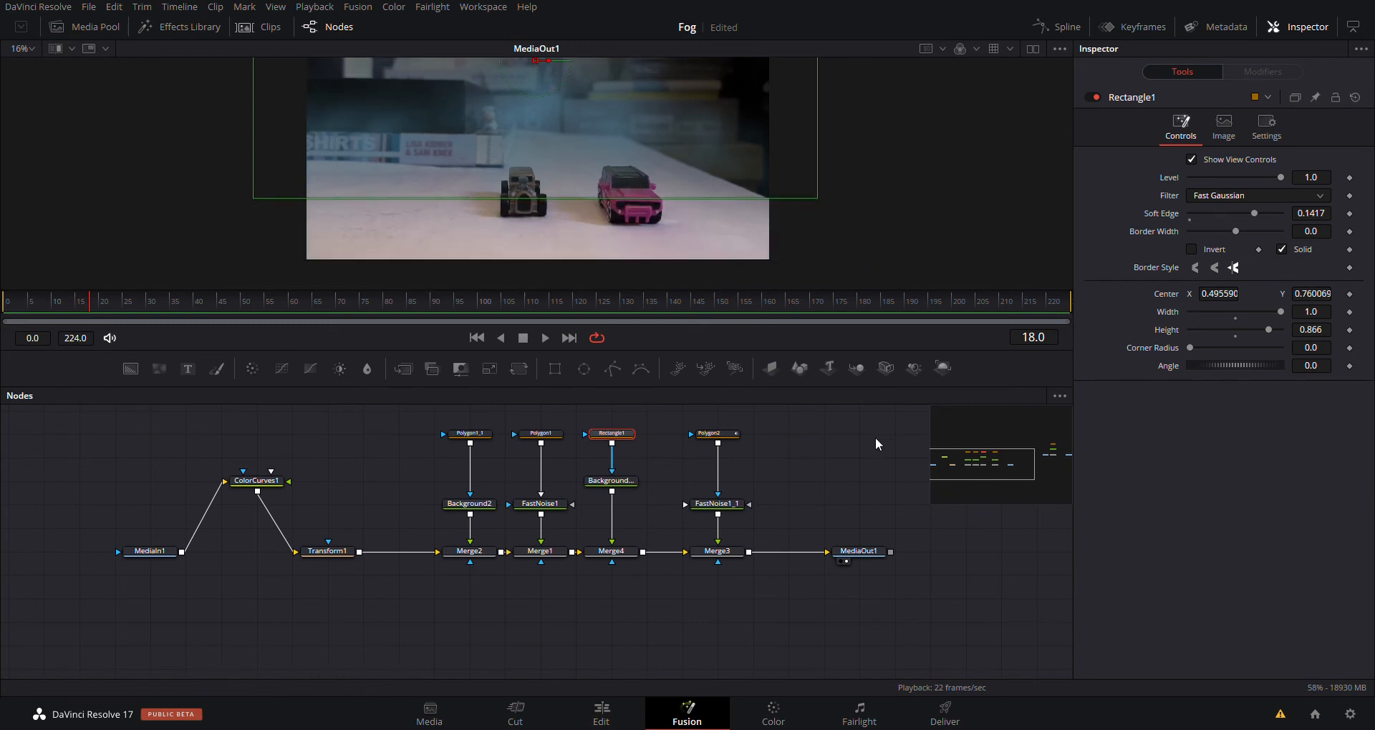
{"action": "left_click", "coordinate": [612, 480]}
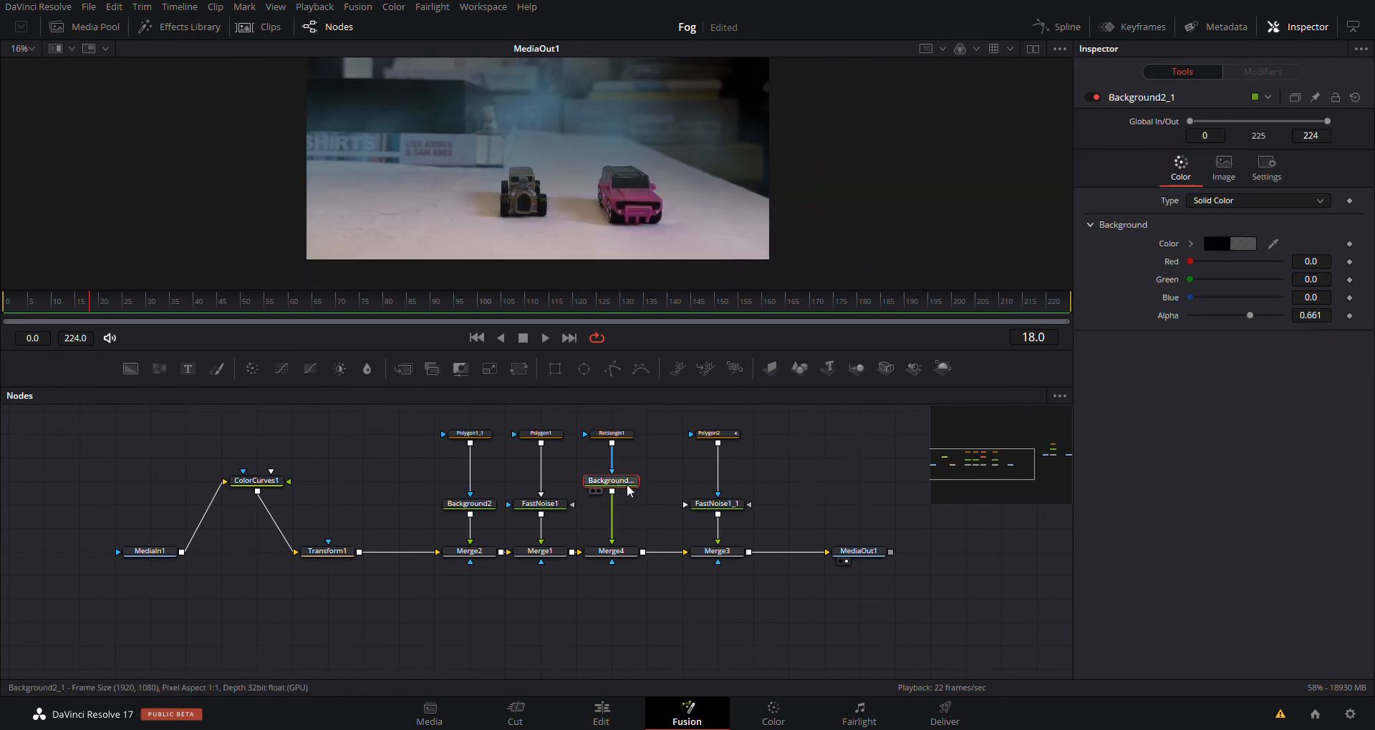
{"action": "left_click", "coordinate": [1190, 243]}
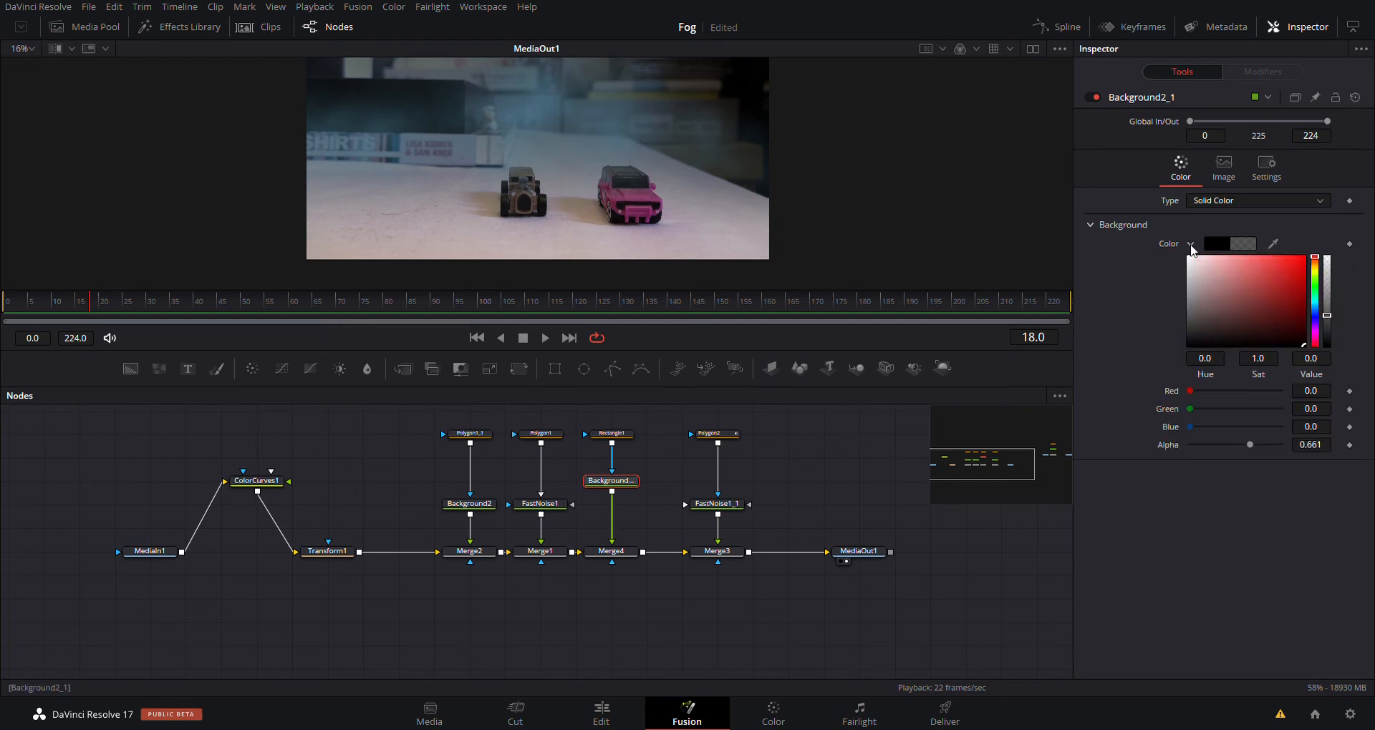
{"action": "left_click", "coordinate": [1190, 243]}
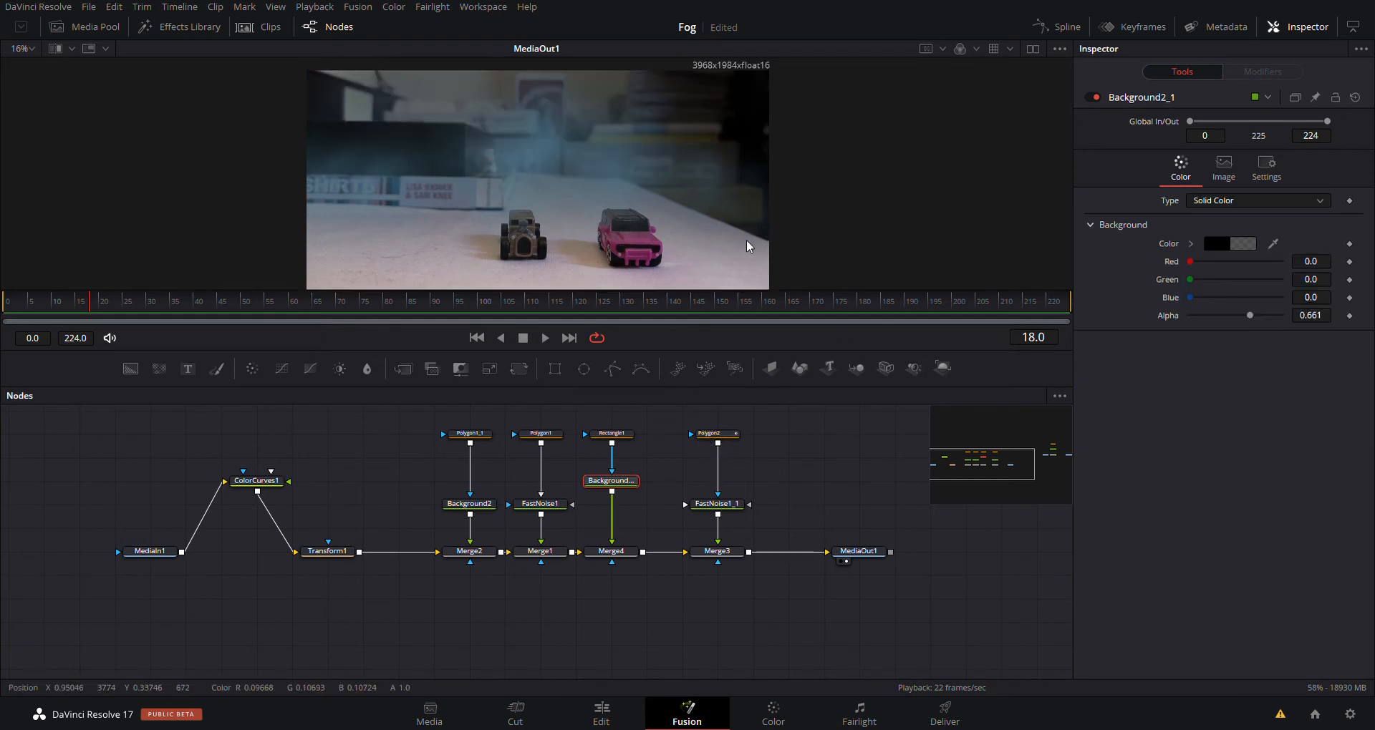
- Disconnect Background2_1 from Merge4 twice to compare the whole image without its darkening, undoing each disconnection
{"action": "left_click_drag", "start_coordinate": [892, 298], "coordinate": [895, 385]}
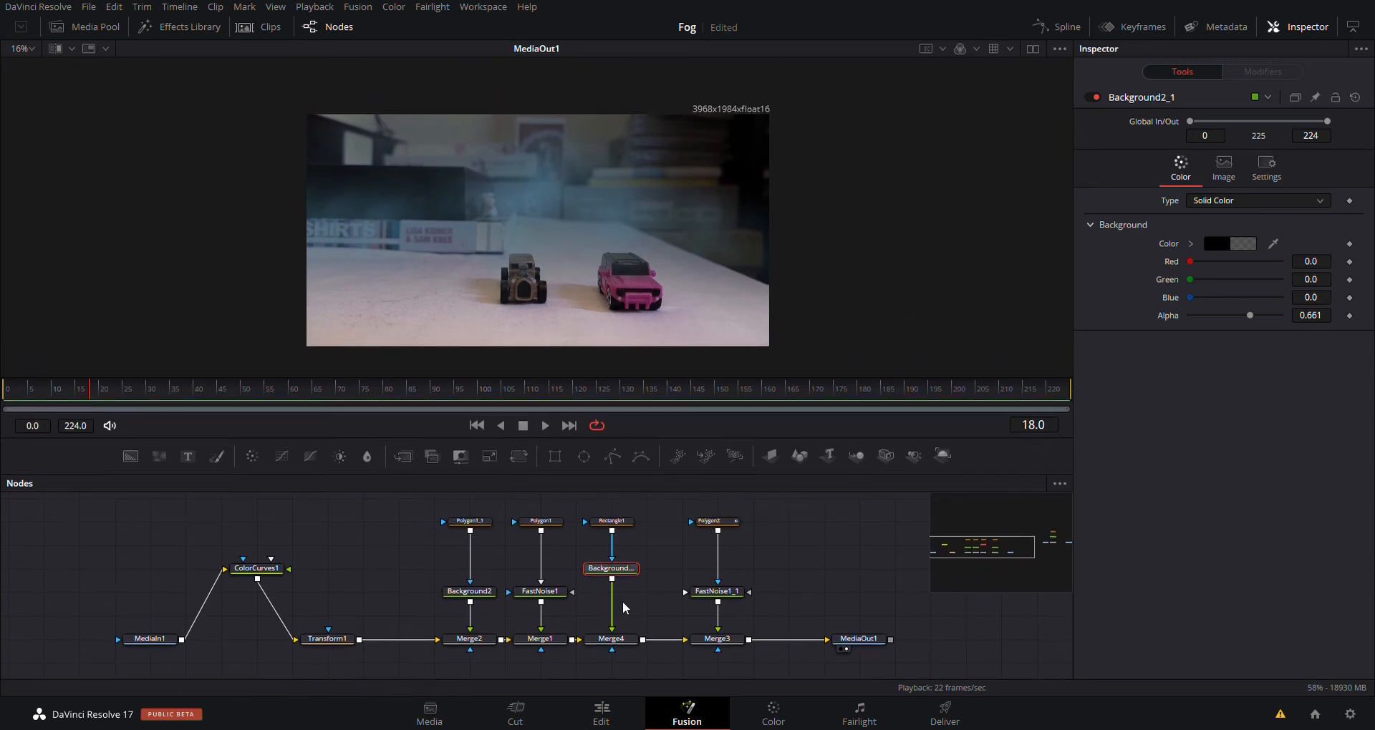
{"action": "left_click_drag", "start_coordinate": [613, 617], "coordinate": [643, 607]}
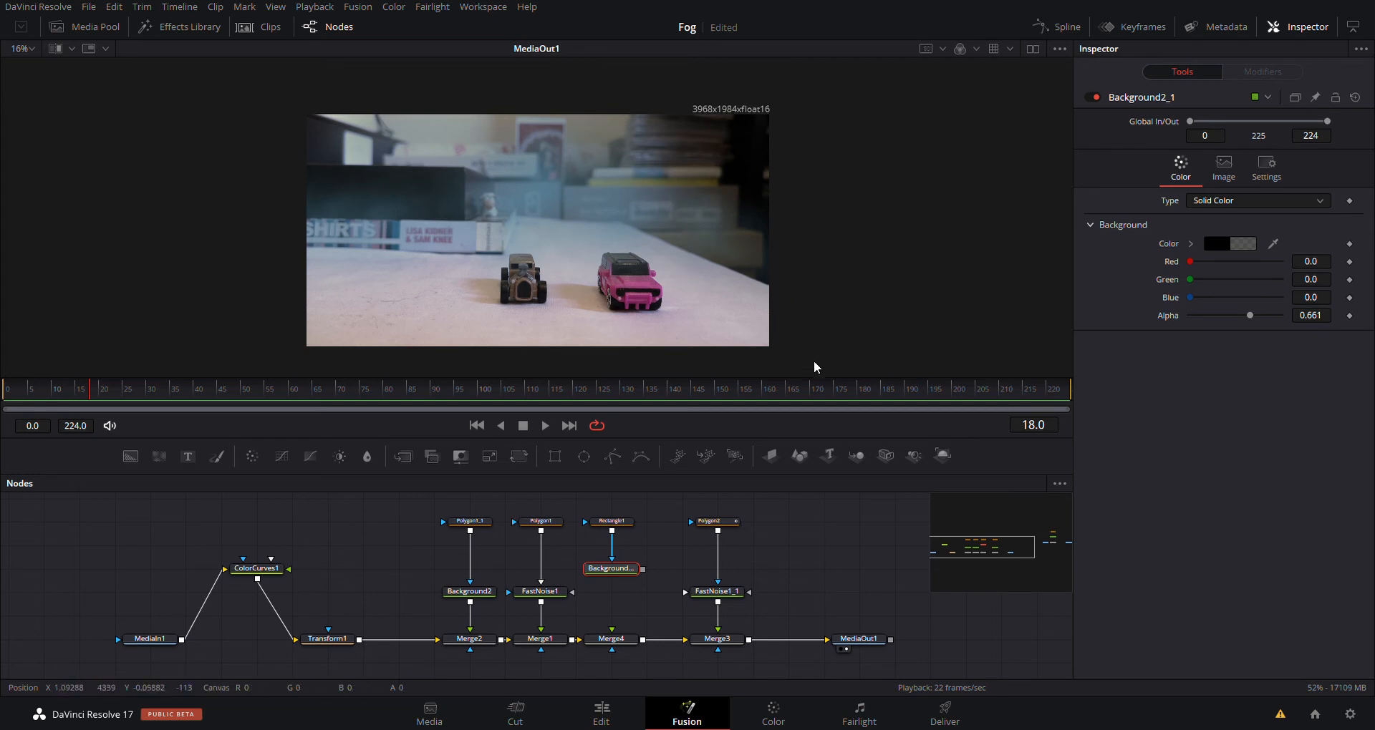
{"action": "key", "text": "ctrl+z"}
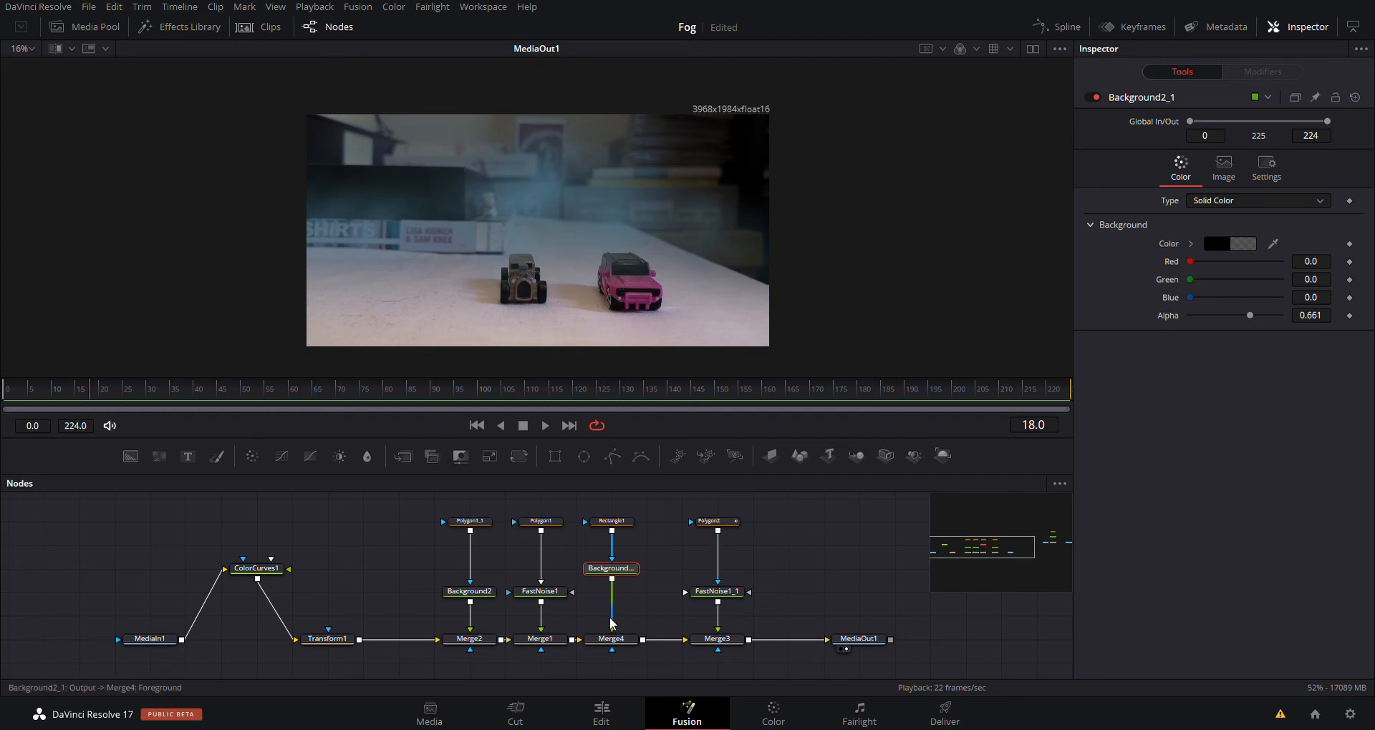
{"action": "left_click_drag", "start_coordinate": [614, 624], "coordinate": [658, 602]}
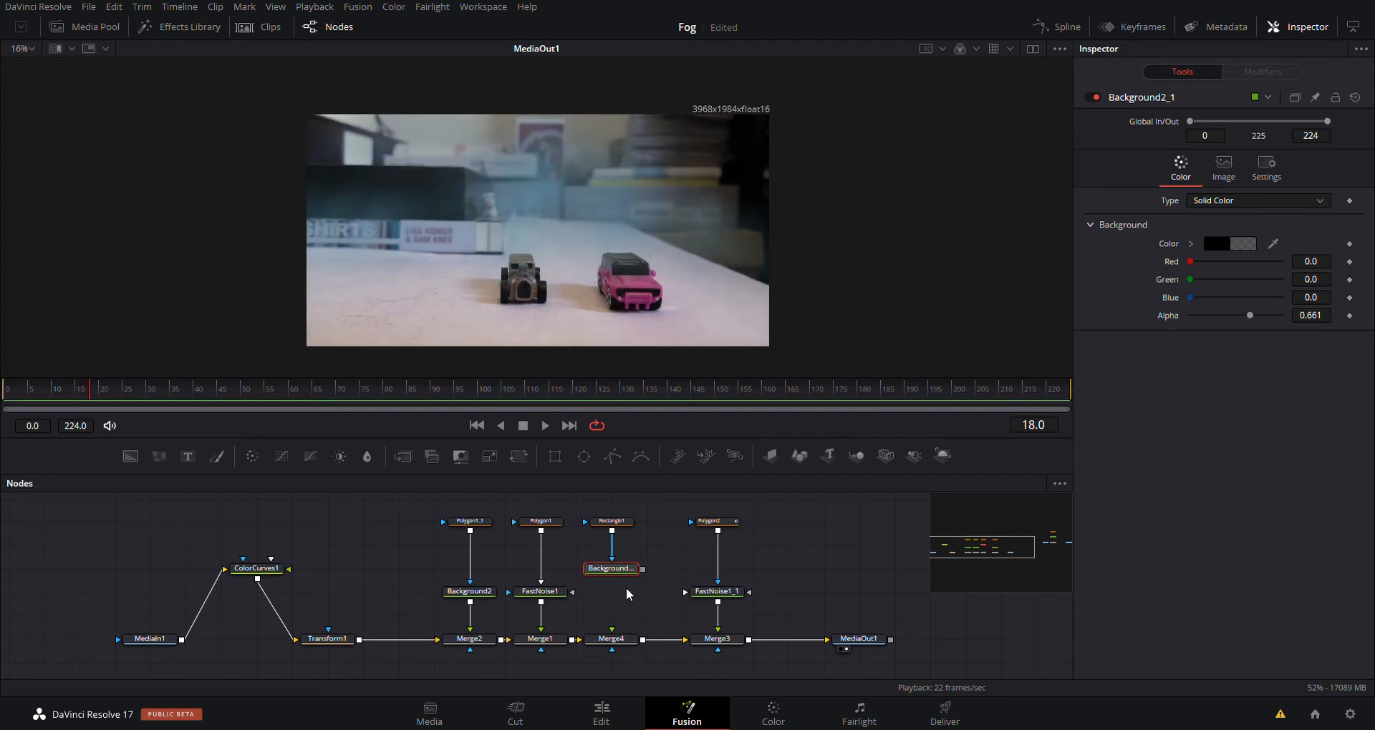
{"action": "key", "text": "ctrl+z"}
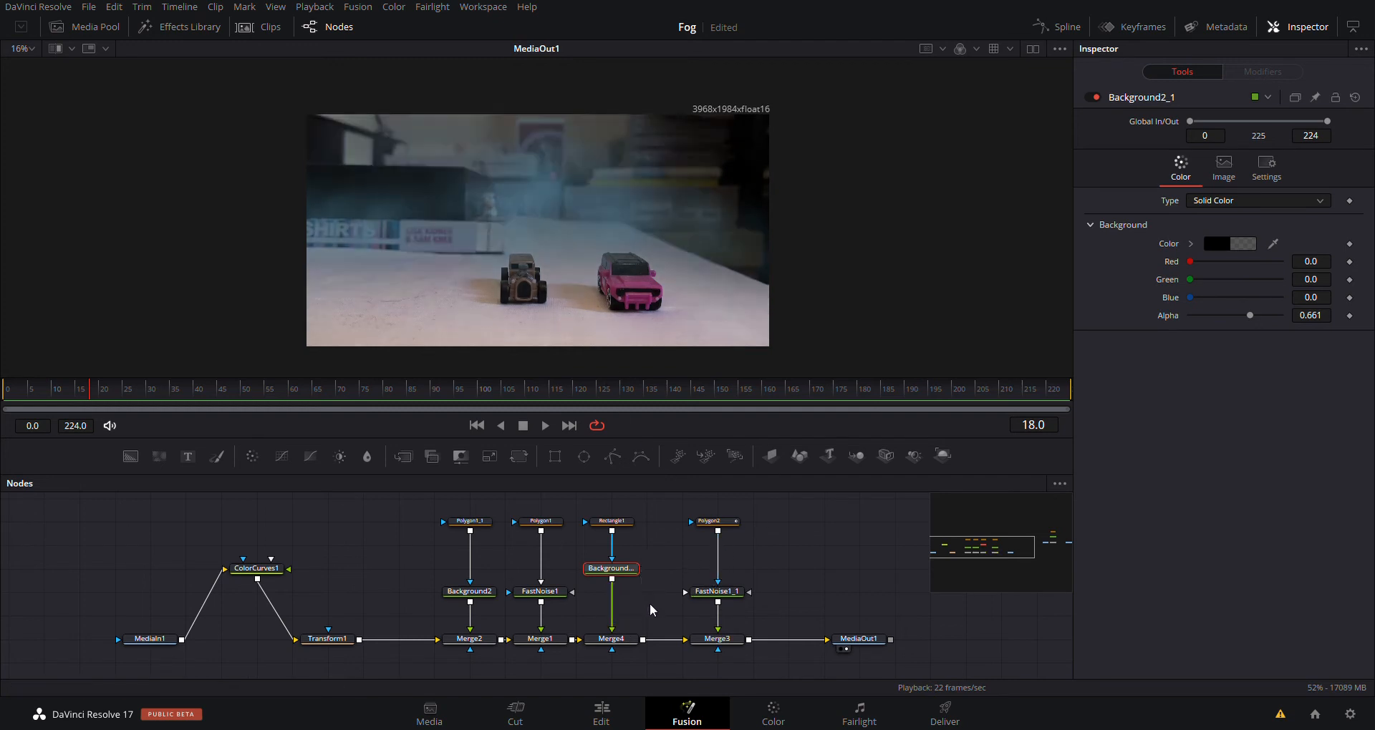
- Toggle inversion of the Rectangle1 mask on and off to compare which area is darkened, leaving it not inverted
{"action": "left_click", "coordinate": [611, 522]}
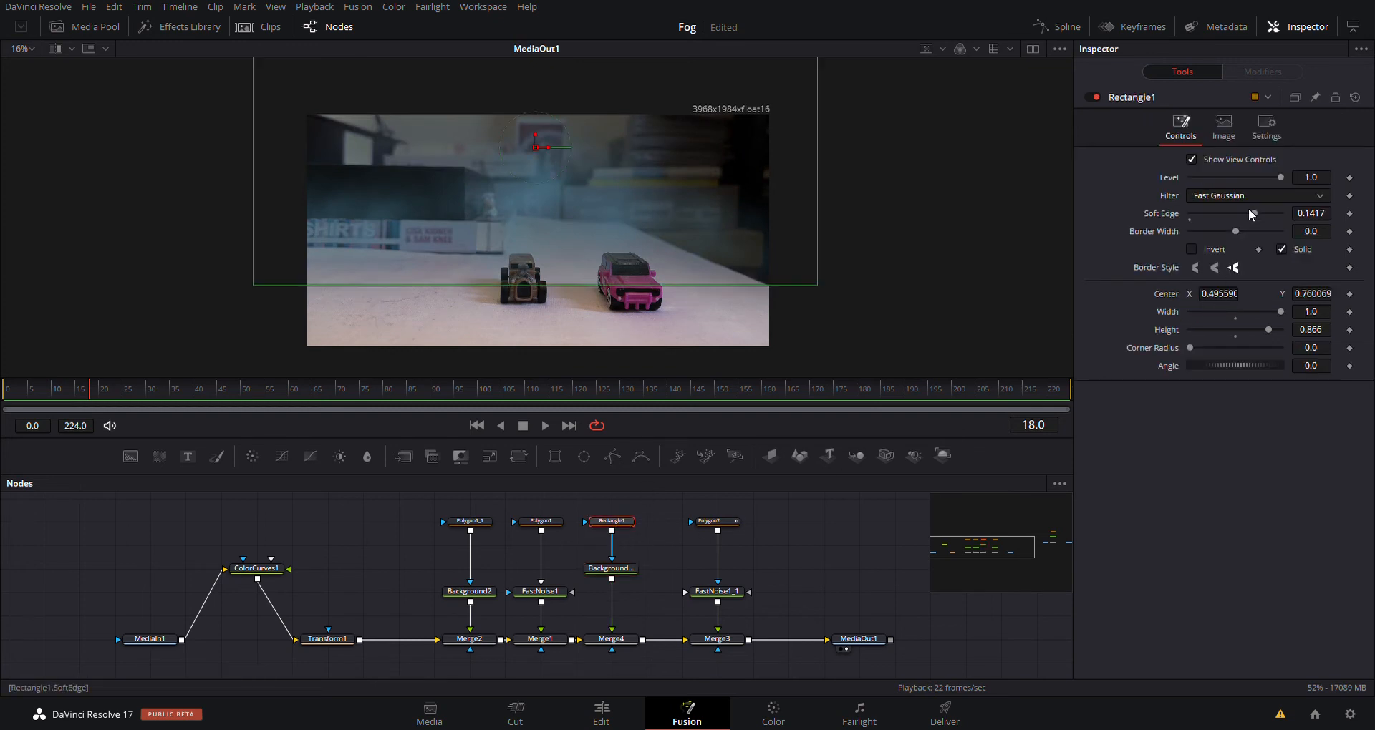
{"action": "left_click", "coordinate": [1192, 249]}
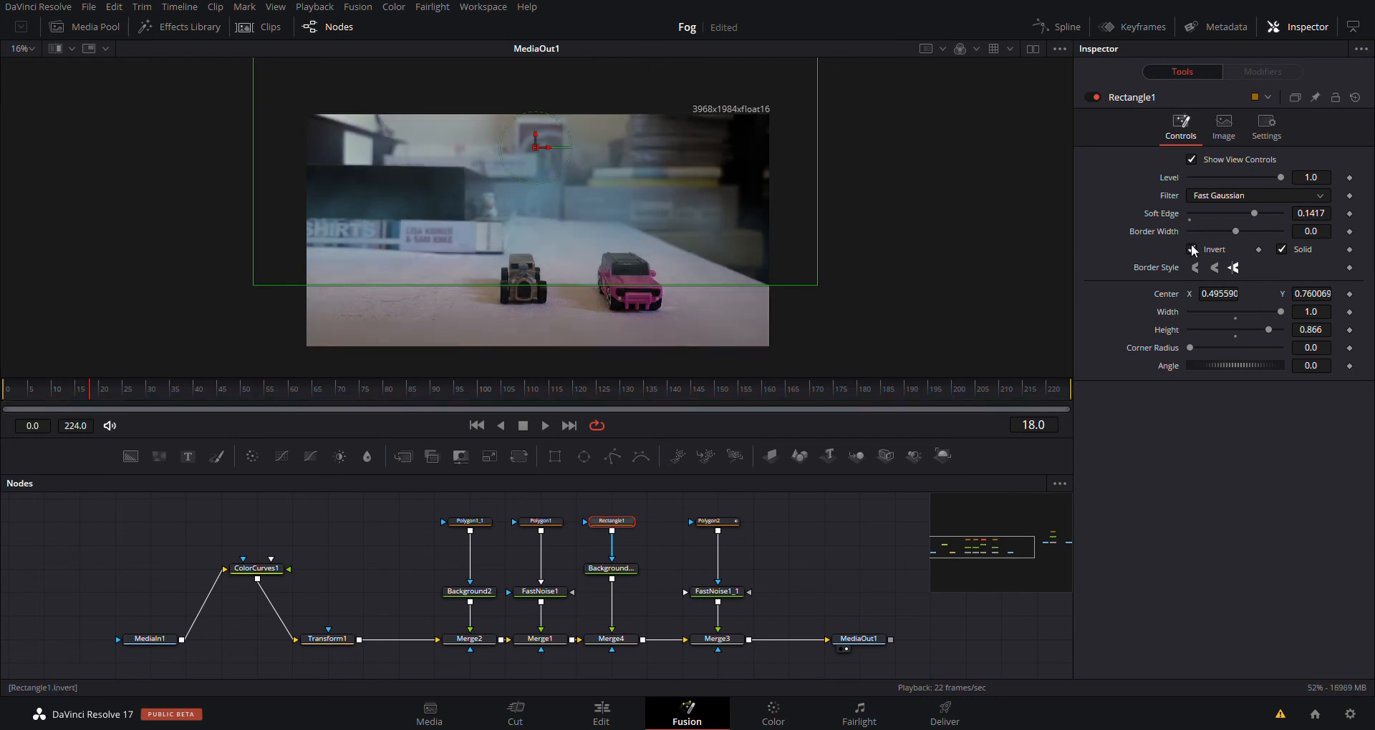
{"action": "left_click", "coordinate": [814, 555]}
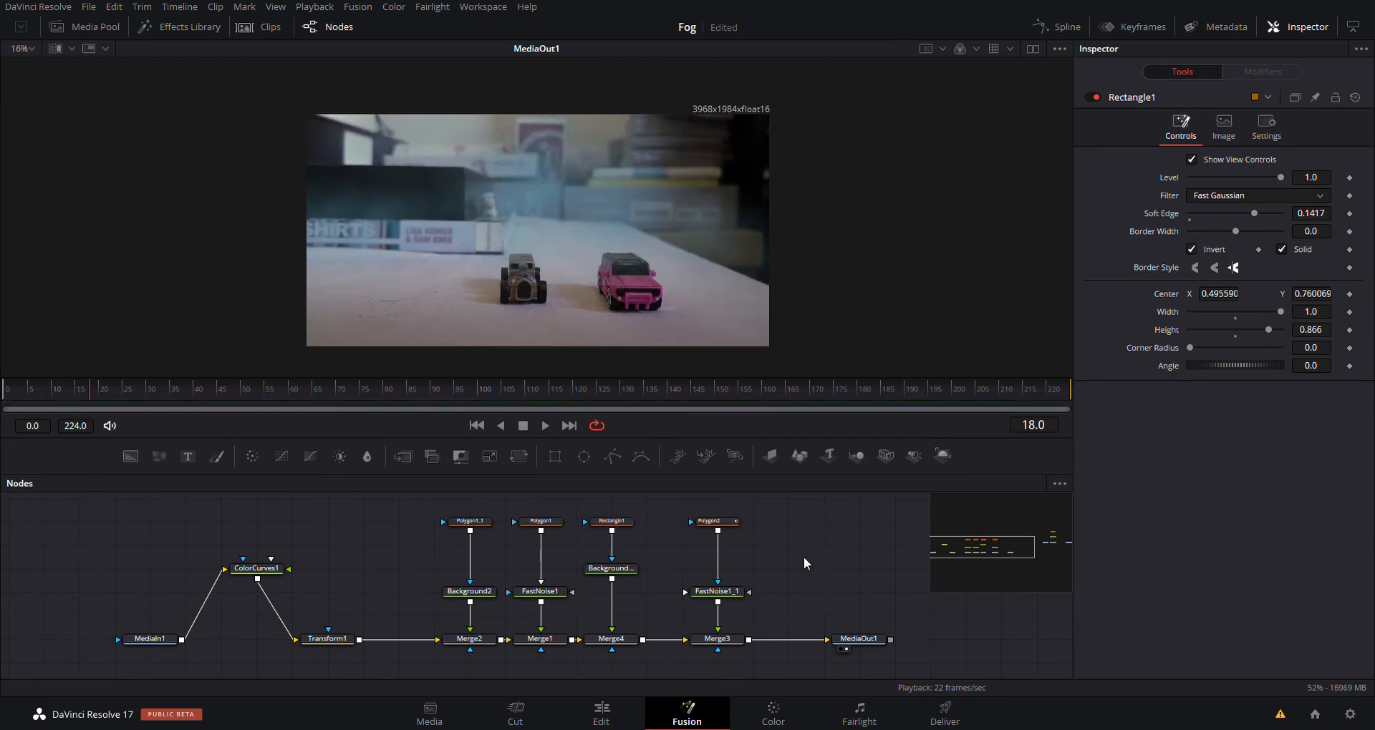
{"action": "left_click", "coordinate": [1192, 248]}
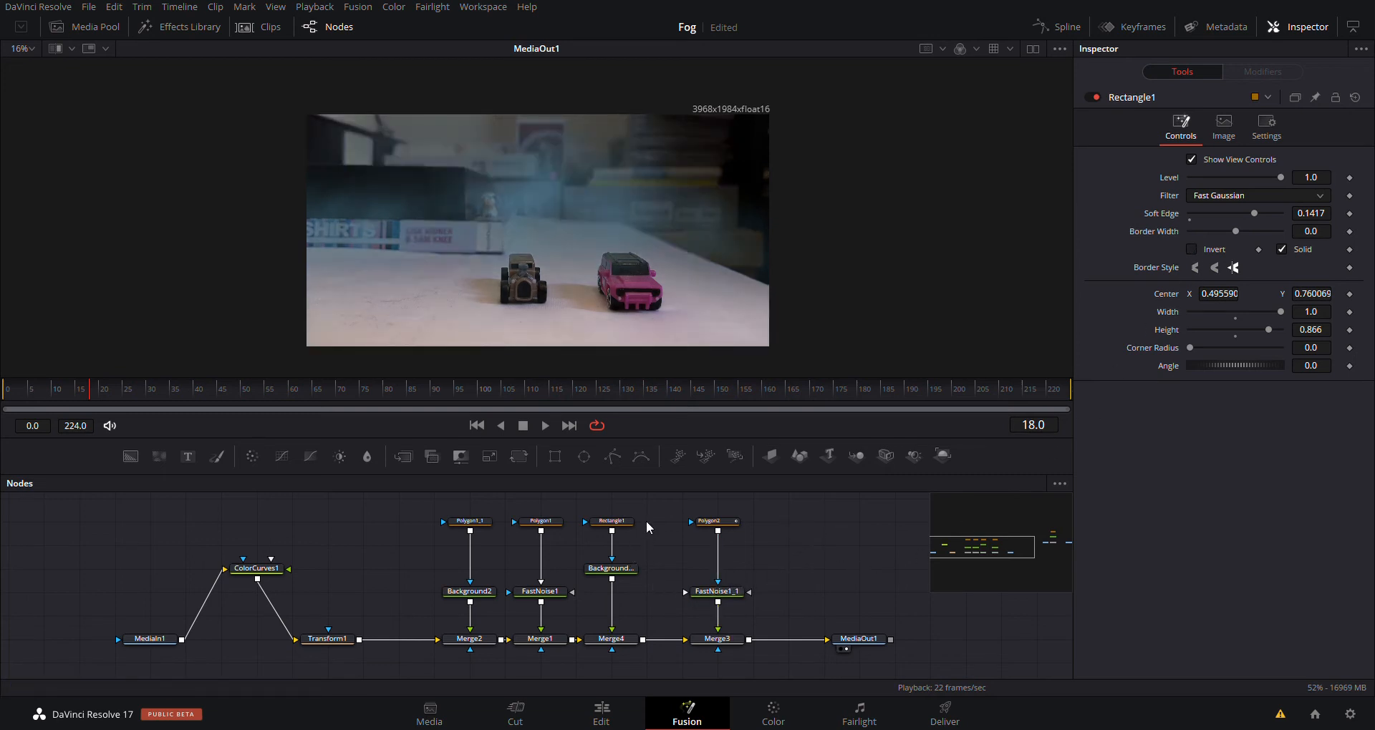
{"action": "left_click", "coordinate": [1192, 250]}
{"action": "left_click", "coordinate": [1192, 250]}
- Play back the full fog composition from the first frame with all layers connected
{"action": "left_click", "coordinate": [6, 393]}
{"action": "key", "text": "space"}
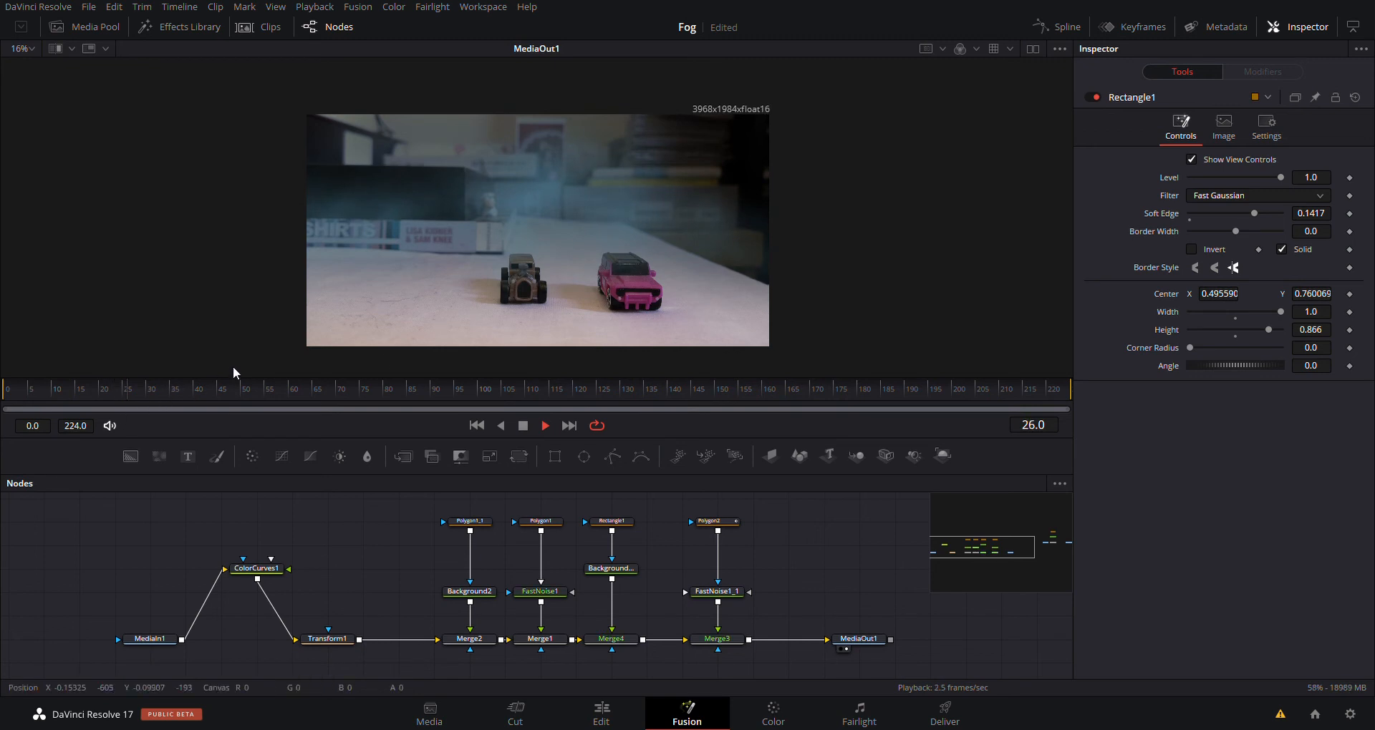
- Replay the fog composition from frame 0 and stop at about frame 30 to check the drifting fog
{"action": "key", "text": "space"}
{"action": "left_click_drag", "start_coordinate": [128, 401], "coordinate": [6, 397]}
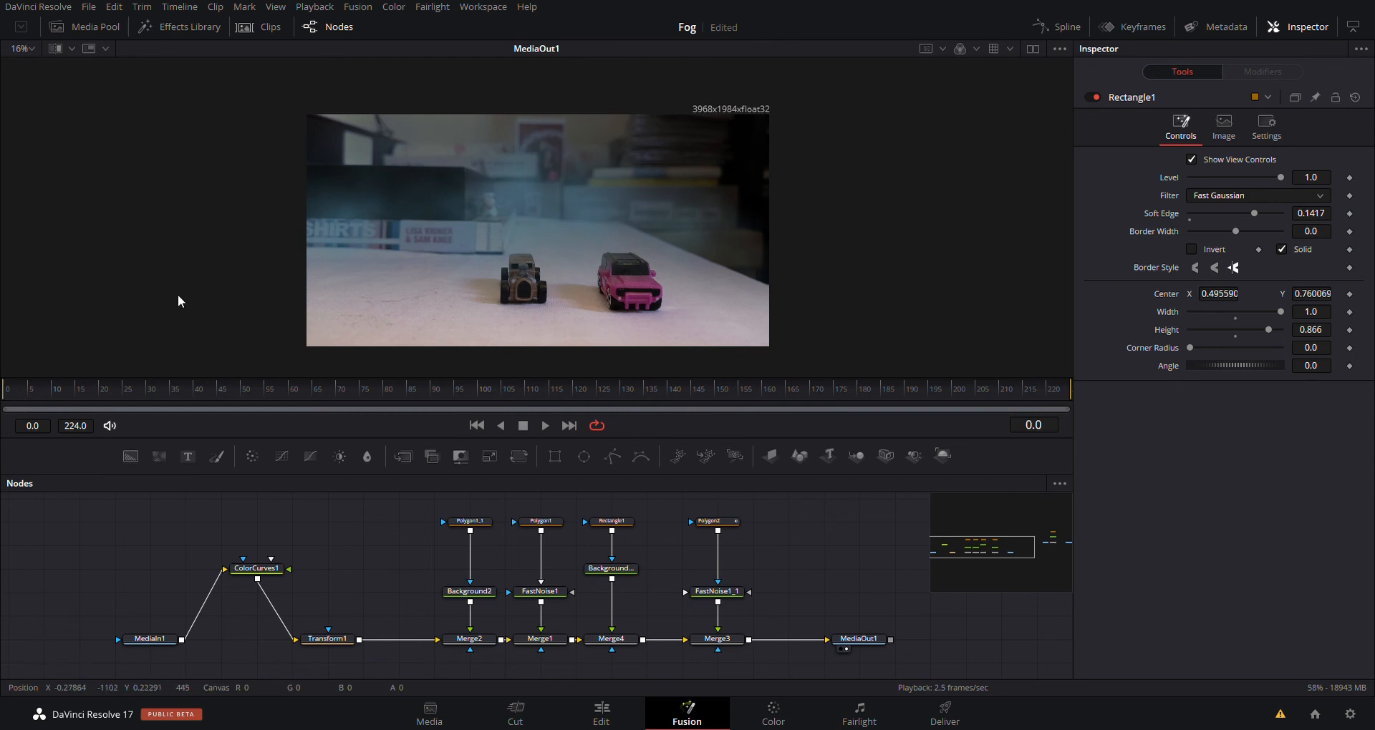
{"action": "key", "text": "space"}
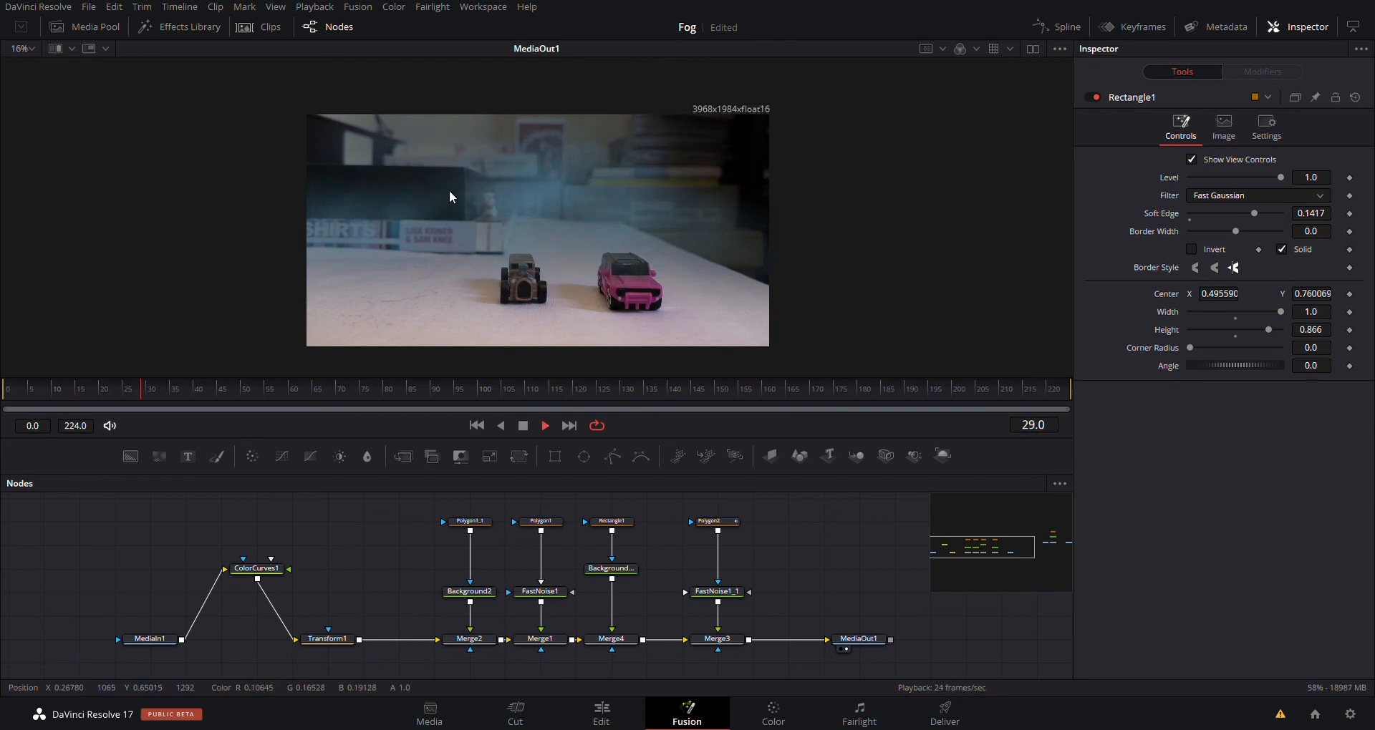
{"action": "key", "text": "space"}
- Show FastNoise1_1 in a second viewer beside the final output, enlarge it and display only its alpha channel
{"action": "left_click_drag", "start_coordinate": [799, 571], "coordinate": [699, 574]}
{"action": "left_click", "coordinate": [609, 600]}
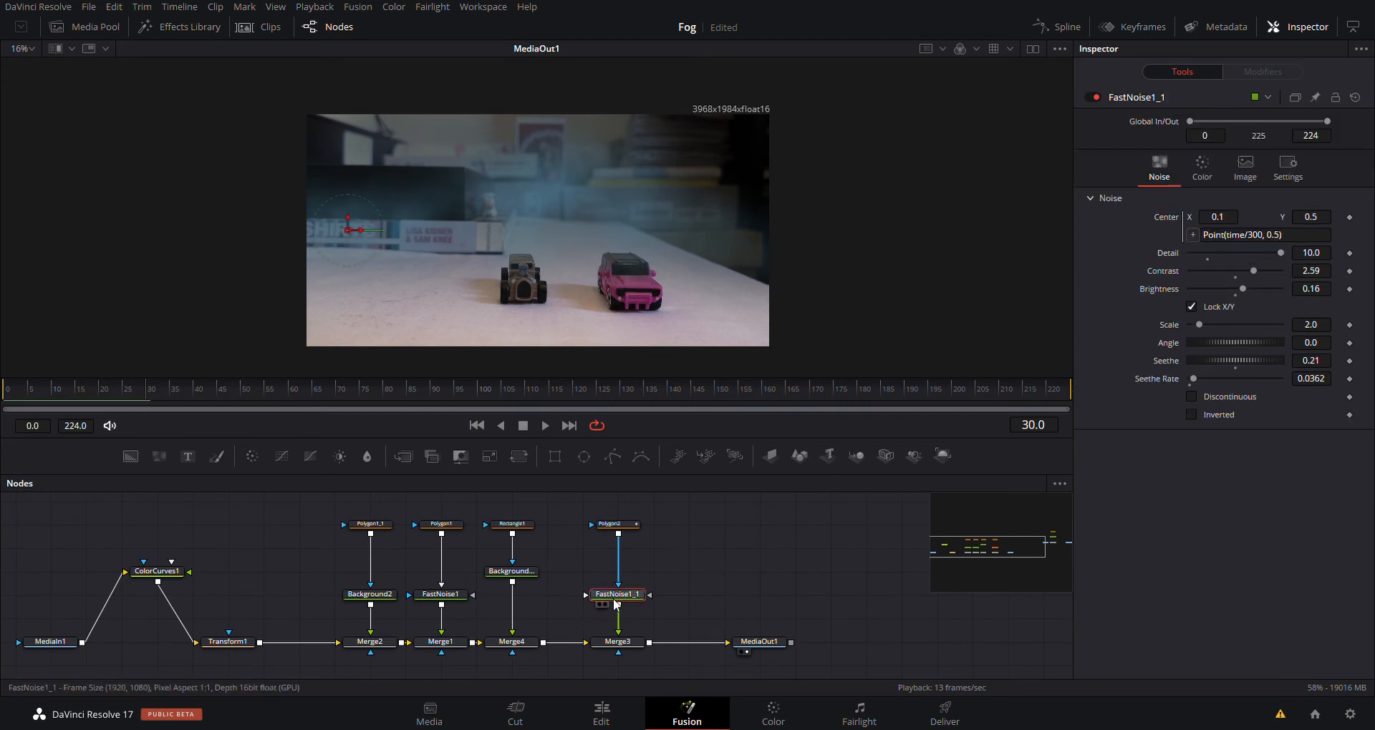
{"action": "left_click", "coordinate": [1032, 49]}
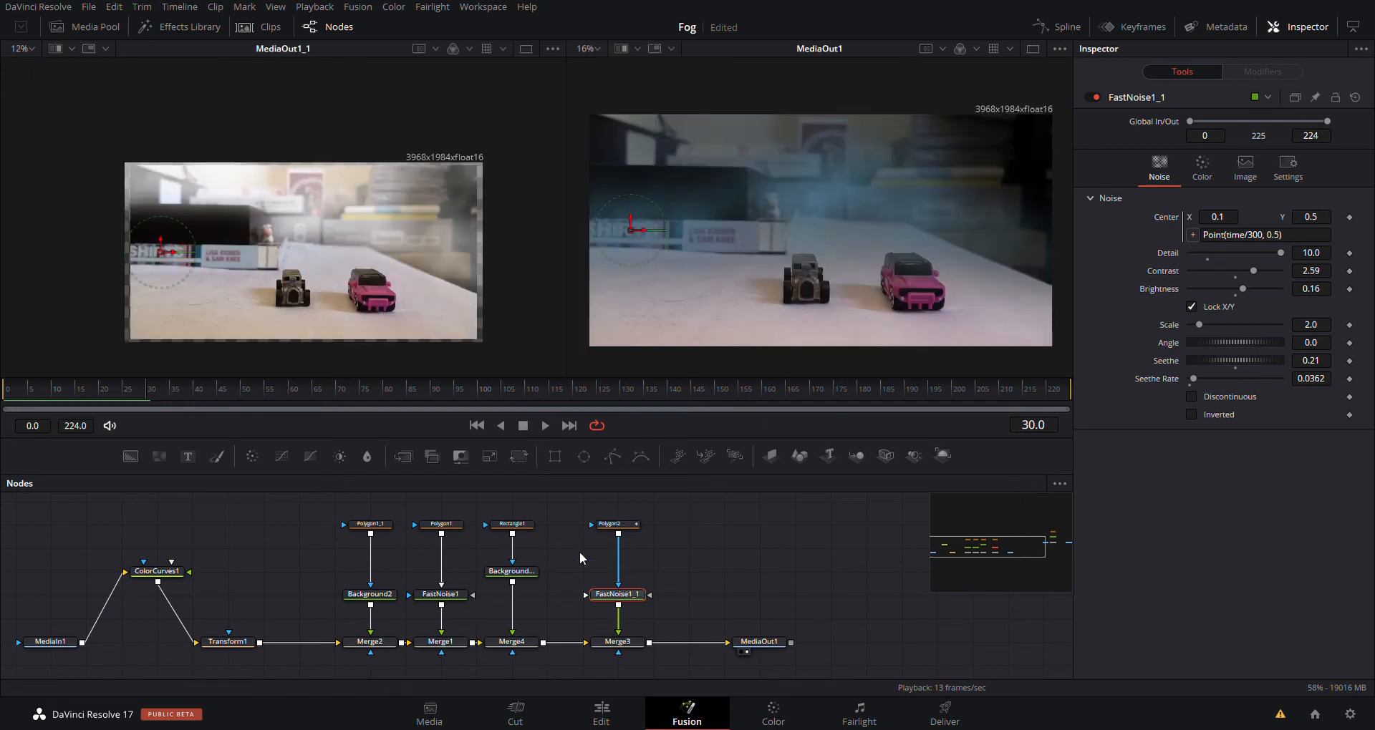
{"action": "key", "text": "1"}
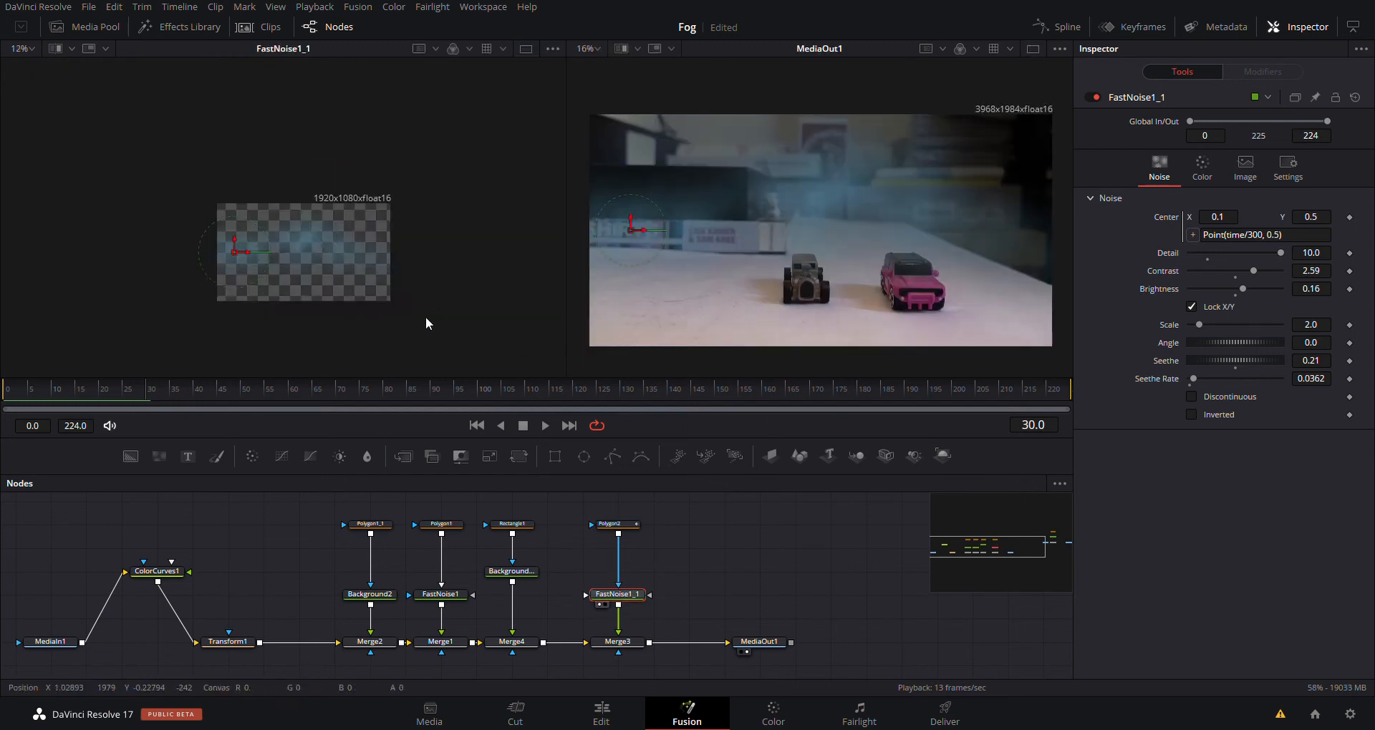
{"action": "scroll", "coordinate": [436, 296], "scroll_direction": "down", "scroll_amount": 1}
{"action": "scroll", "coordinate": [437, 294], "scroll_direction": "up", "scroll_amount": 5}
{"action": "left_click_drag", "start_coordinate": [438, 293], "coordinate": [425, 230]}
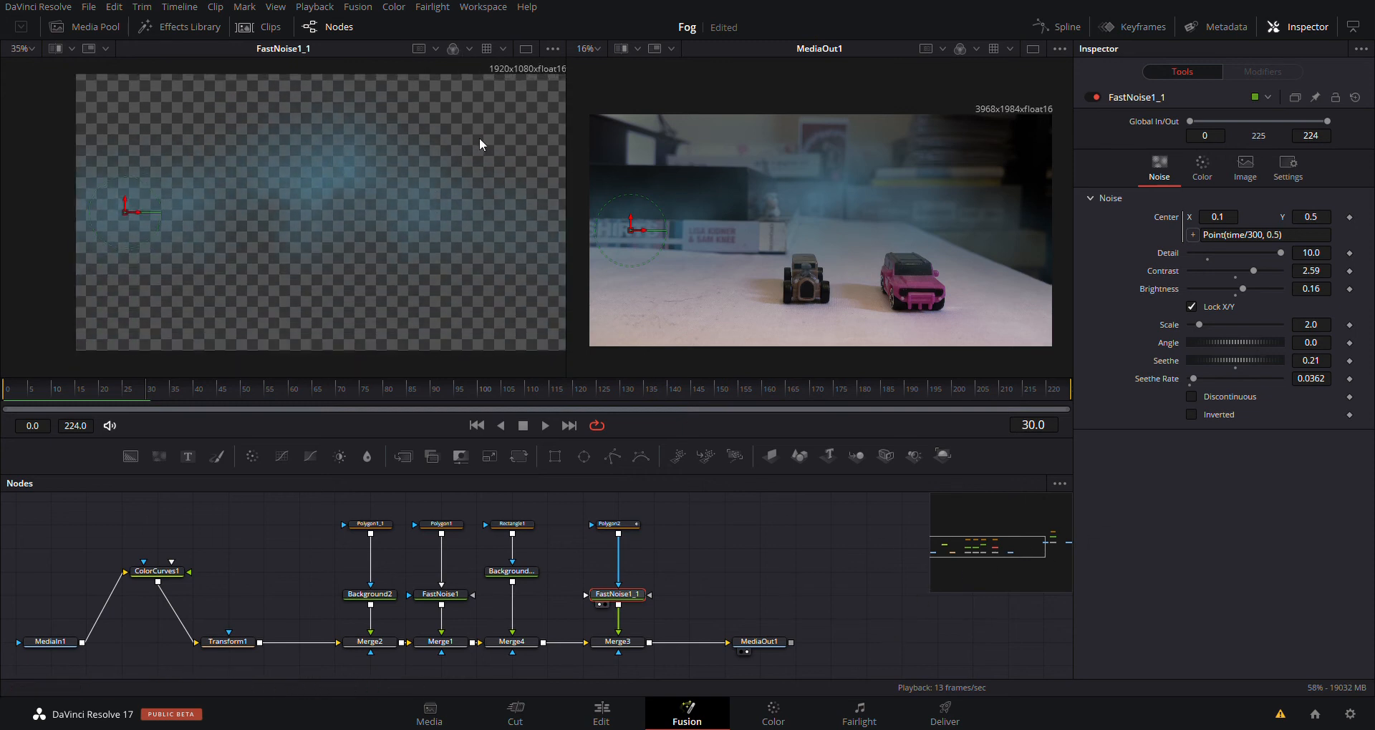
{"action": "key", "text": "a"}
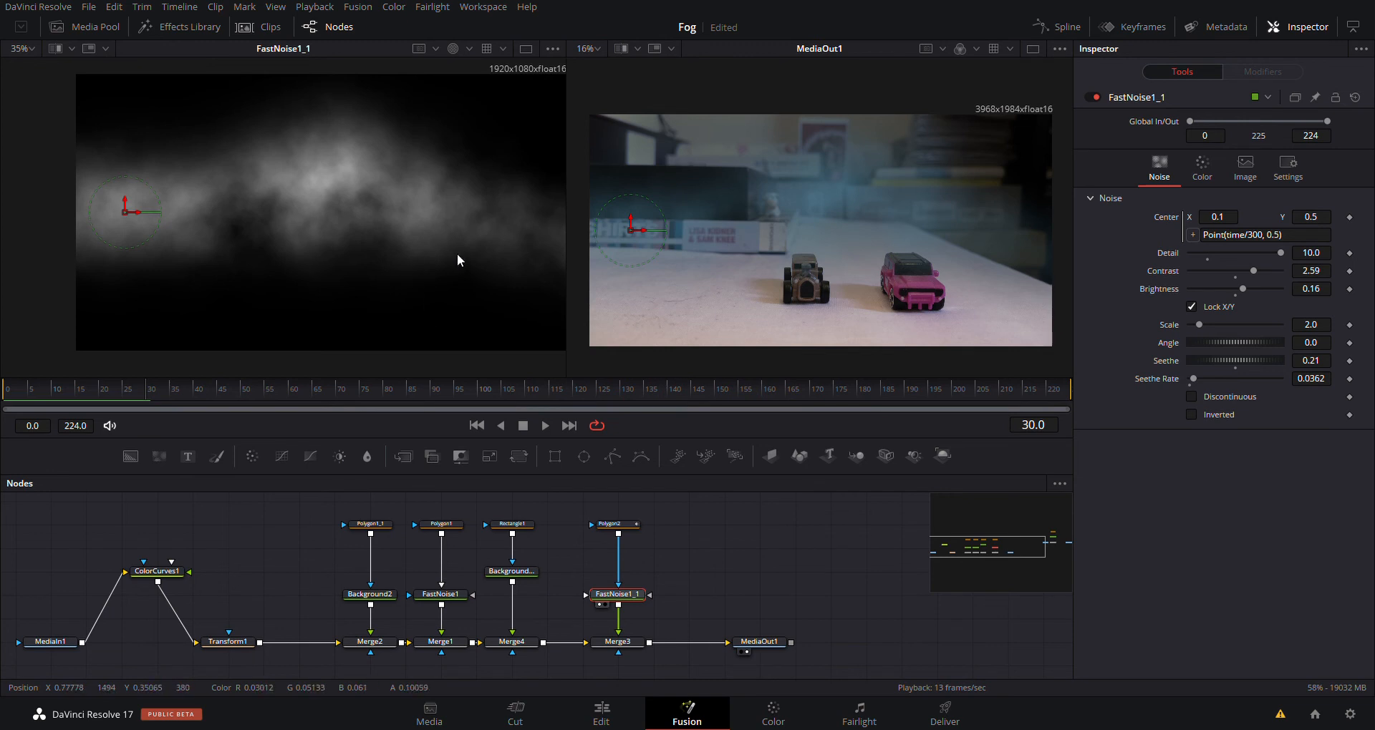
- Examine Polygon2's mask outline during playback, then inspect FastNoise1_1's two-color and noise settings
{"action": "left_click", "coordinate": [620, 526]}
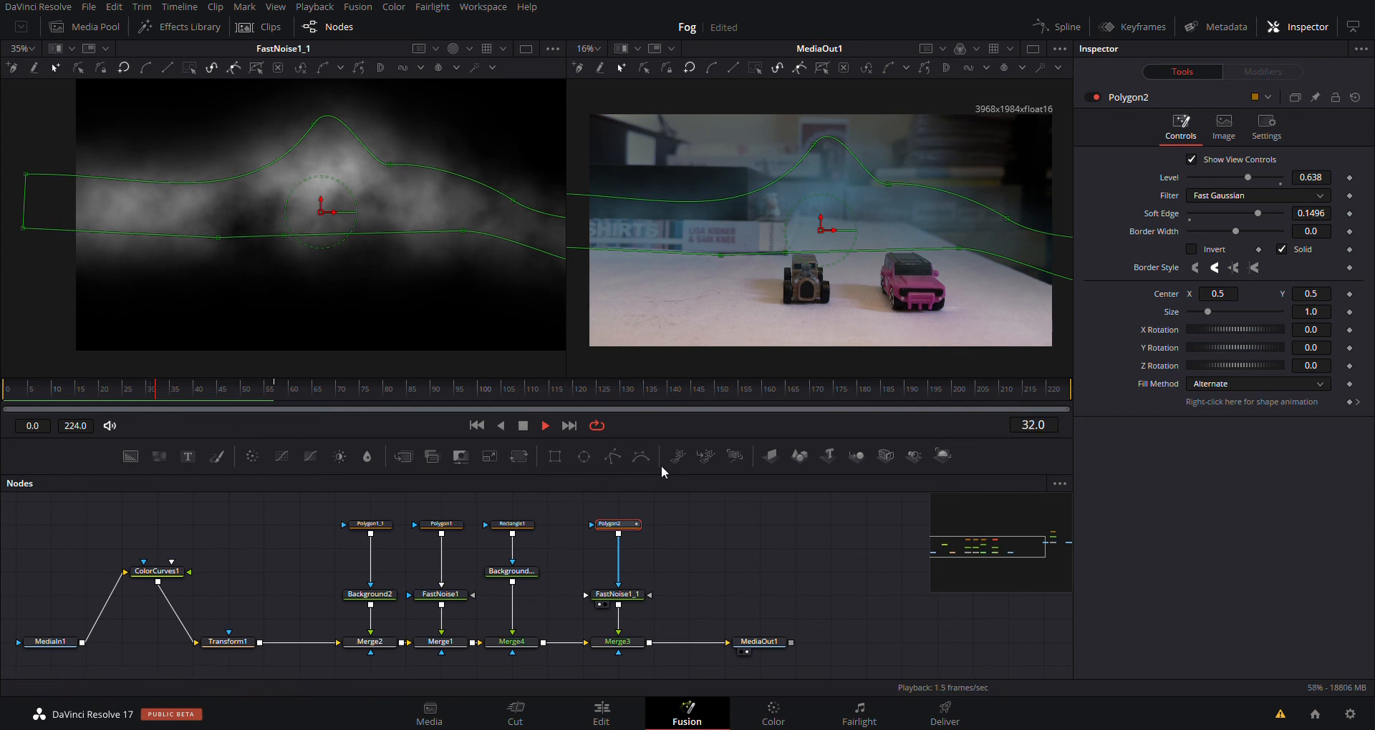
{"action": "key", "text": "space"}
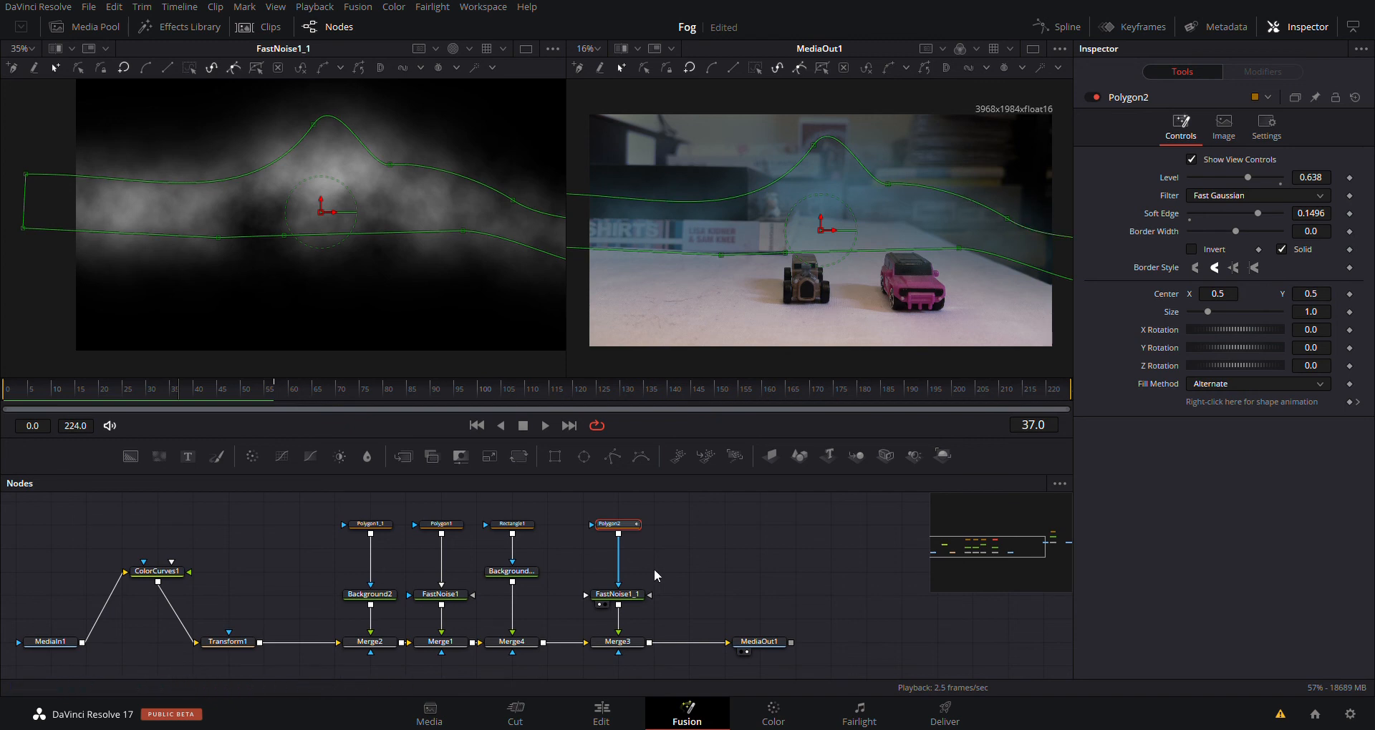
{"action": "left_click", "coordinate": [616, 594]}
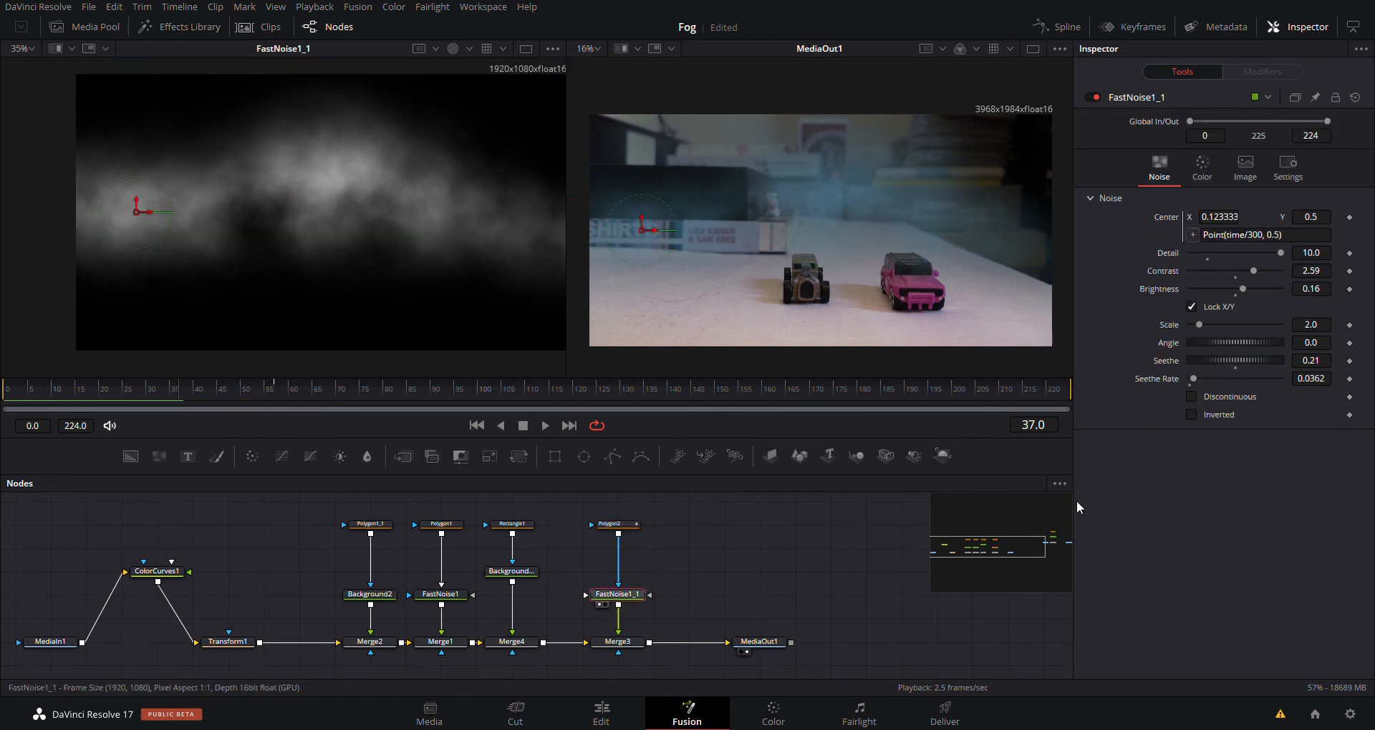
{"action": "left_click", "coordinate": [1201, 168]}
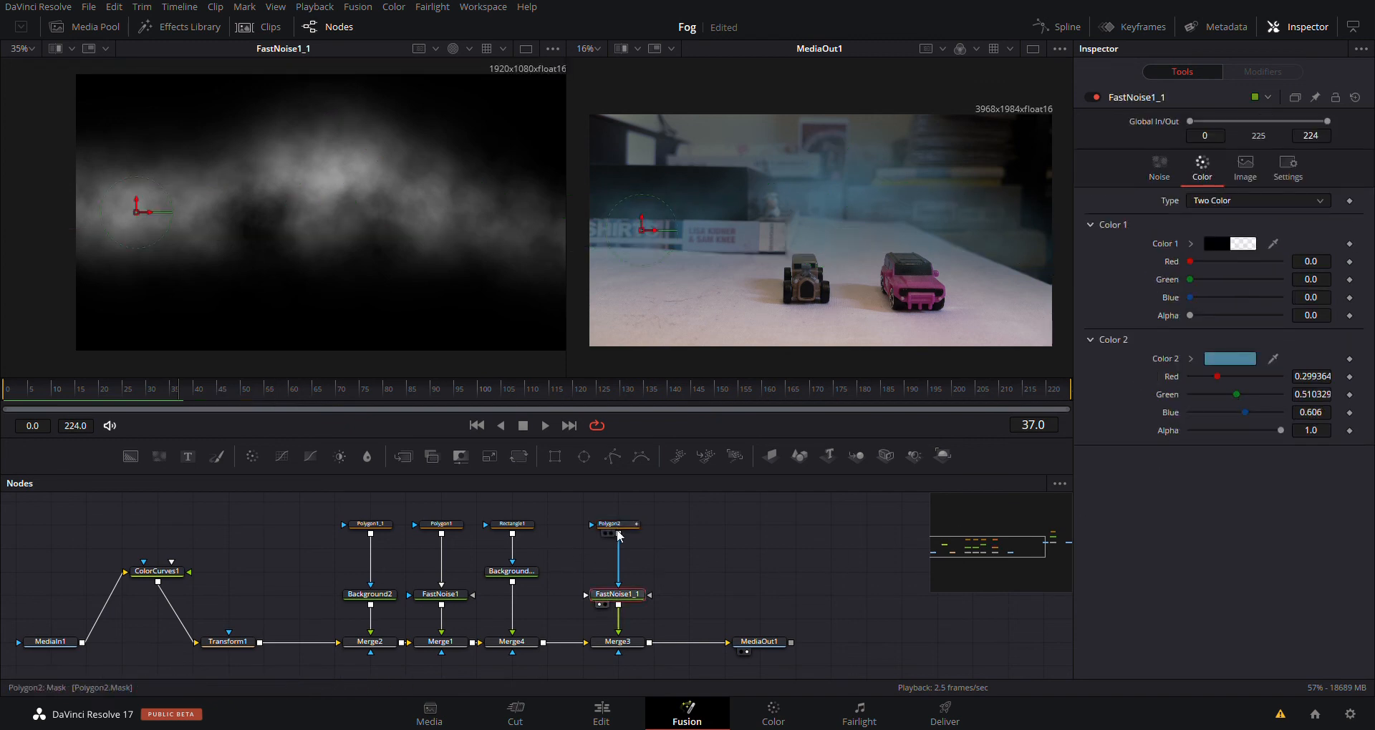
{"action": "left_click", "coordinate": [1158, 168]}
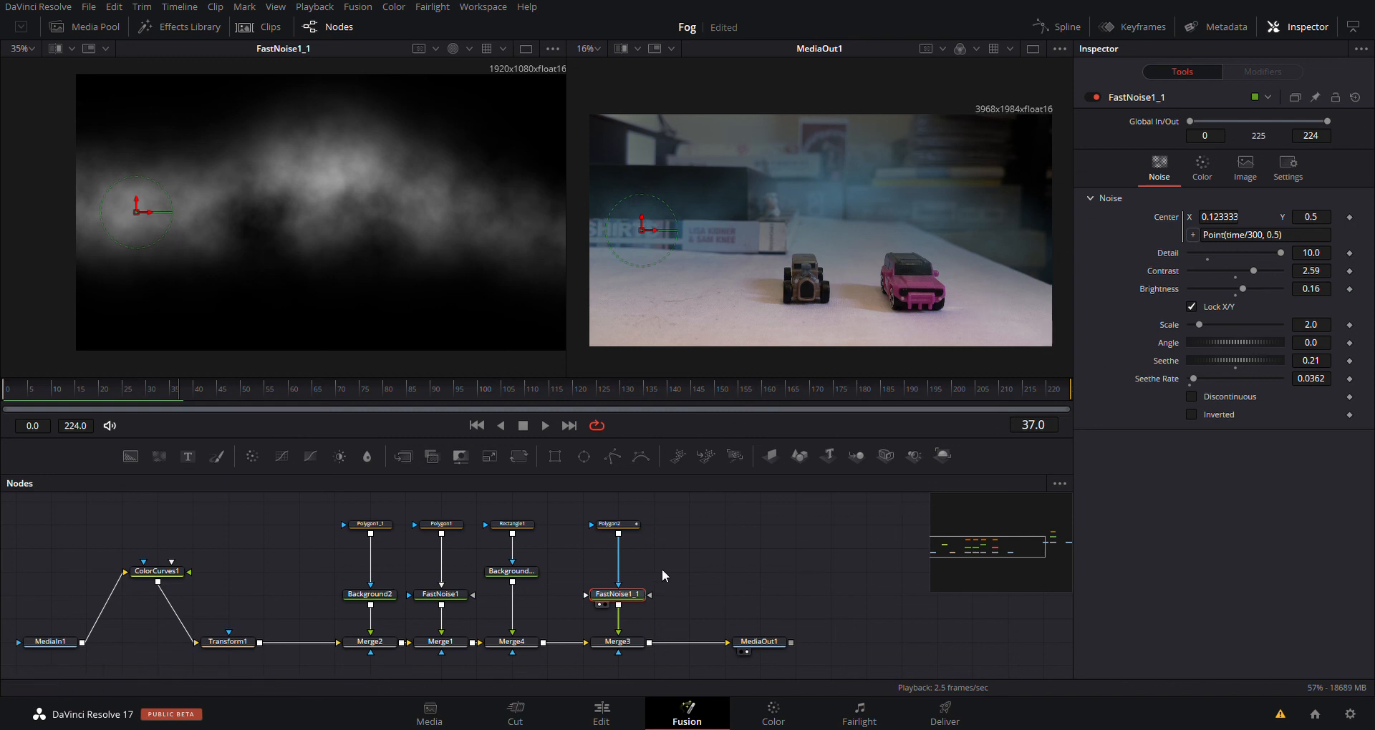
- Try the Polygon2 mask level at 0.472 to thin the fog layer, and undo the change
{"action": "left_click", "coordinate": [630, 525]}
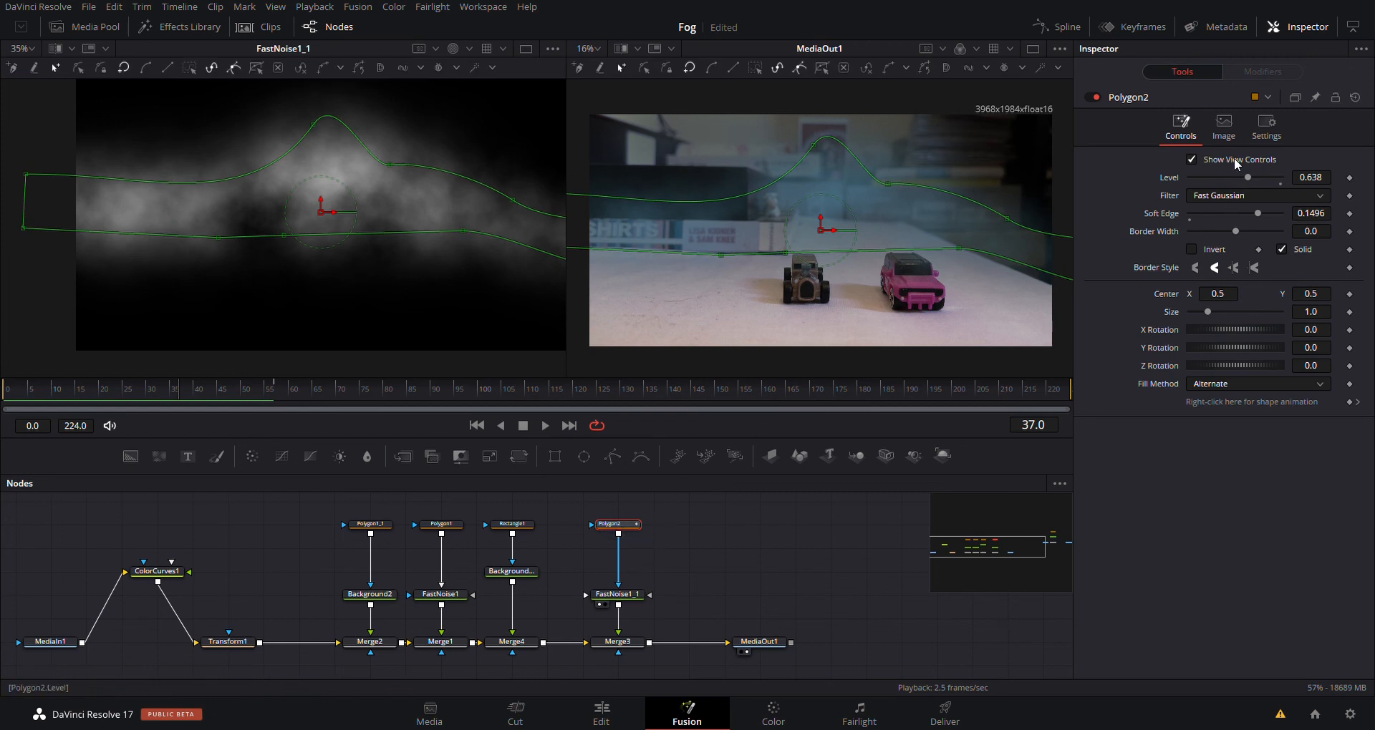
{"action": "mouse_move", "coordinate": [1248, 184]}
{"action": "left_mouse_down"}
{"action": "mouse_move", "coordinate": [1339, 186]}
{"action": "mouse_move", "coordinate": [1155, 166]}
{"action": "mouse_move", "coordinate": [1233, 170]}
{"action": "left_mouse_up"}
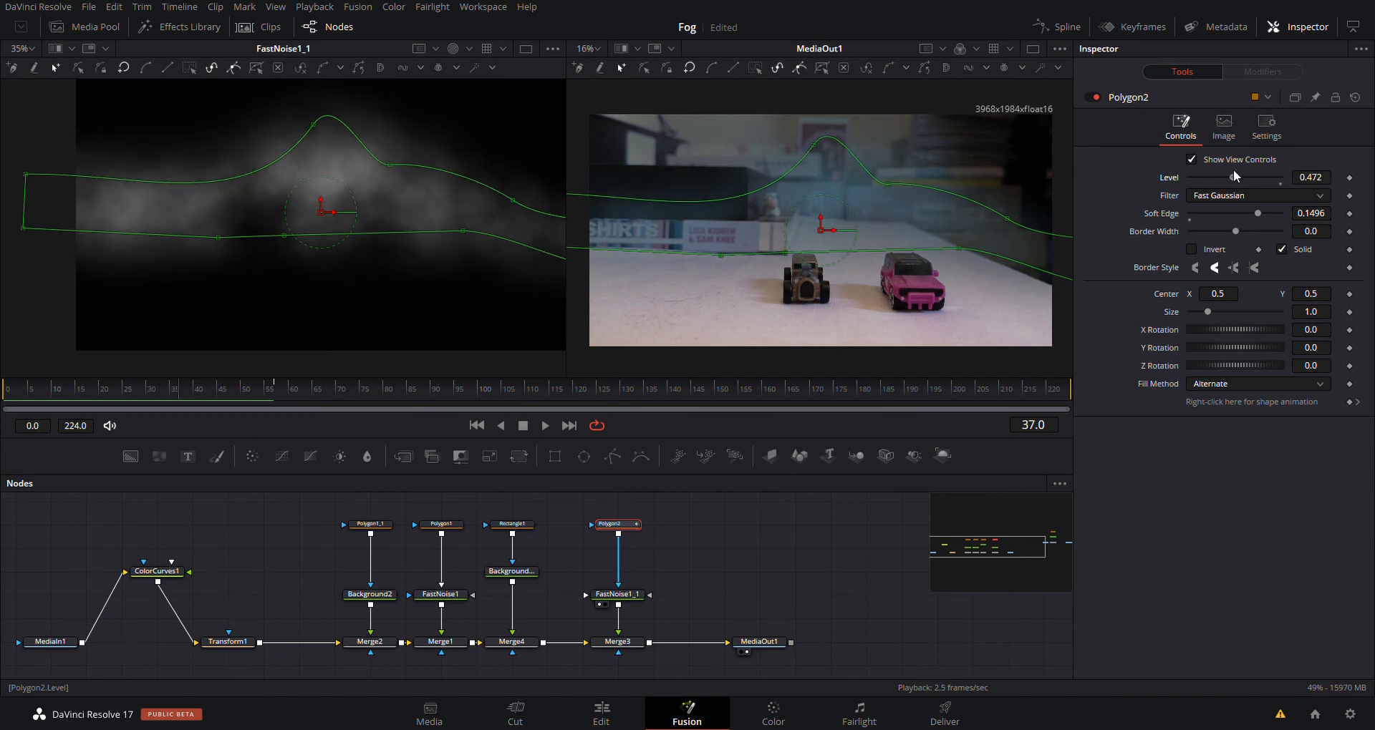
{"action": "key", "text": "ctrl+z"}
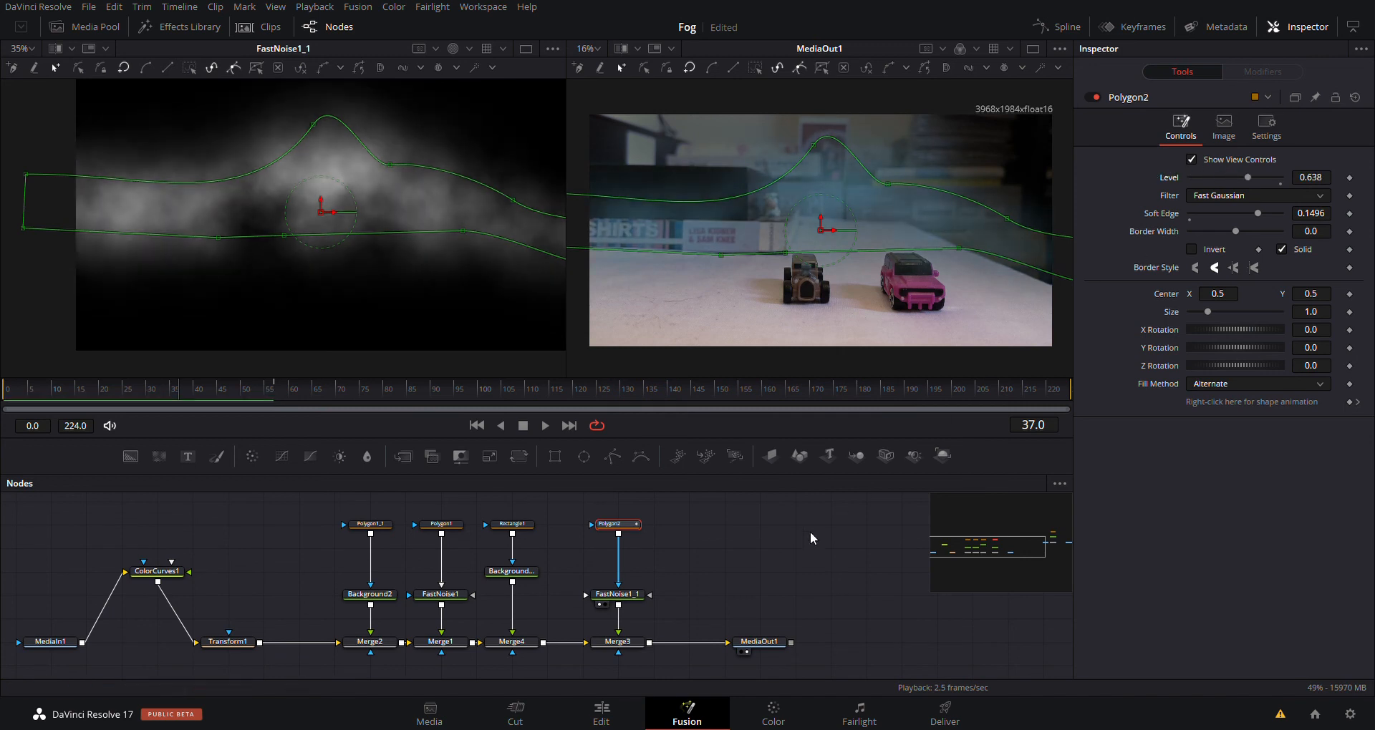
- Set the Rectangle1 mask level to 0.0 to compare the image without the darkening layer, and undo the change
{"action": "left_click", "coordinate": [512, 524]}
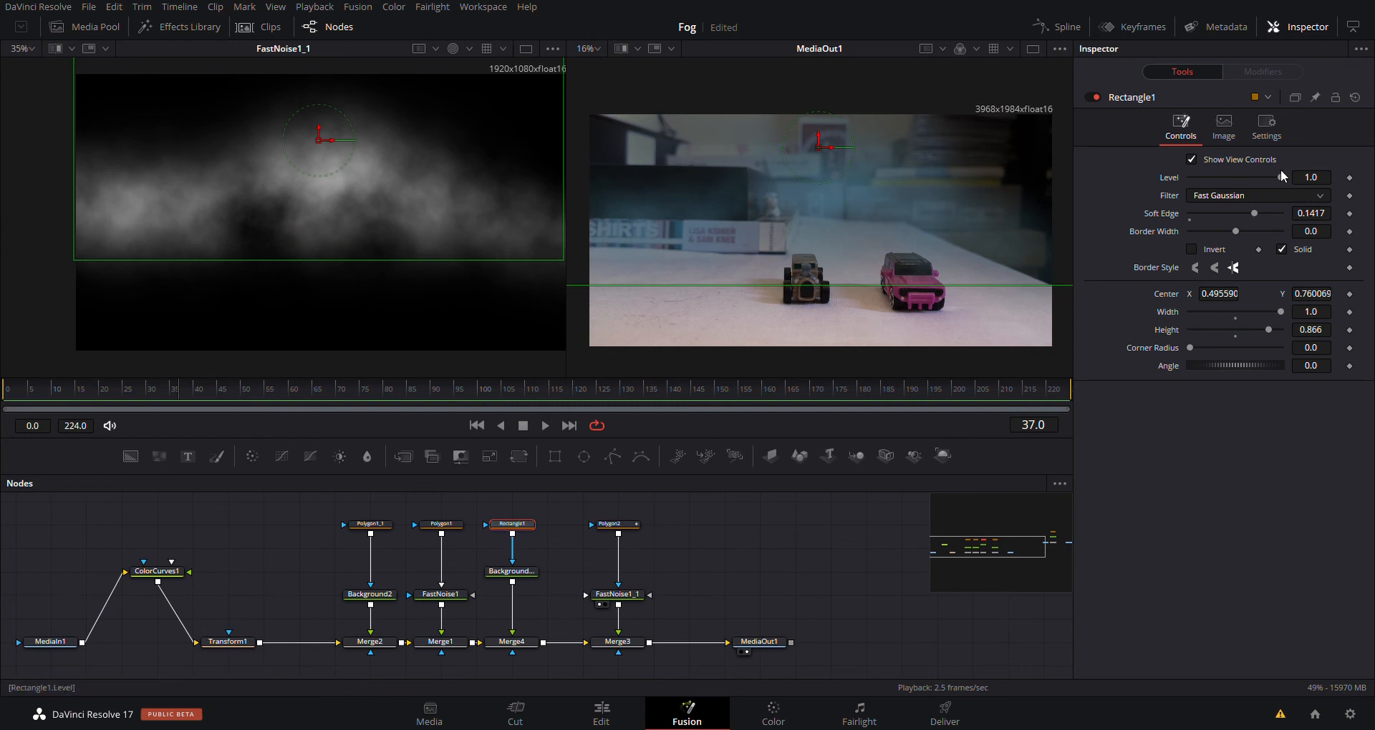
{"action": "left_click_drag", "start_coordinate": [1279, 177], "coordinate": [1101, 193]}
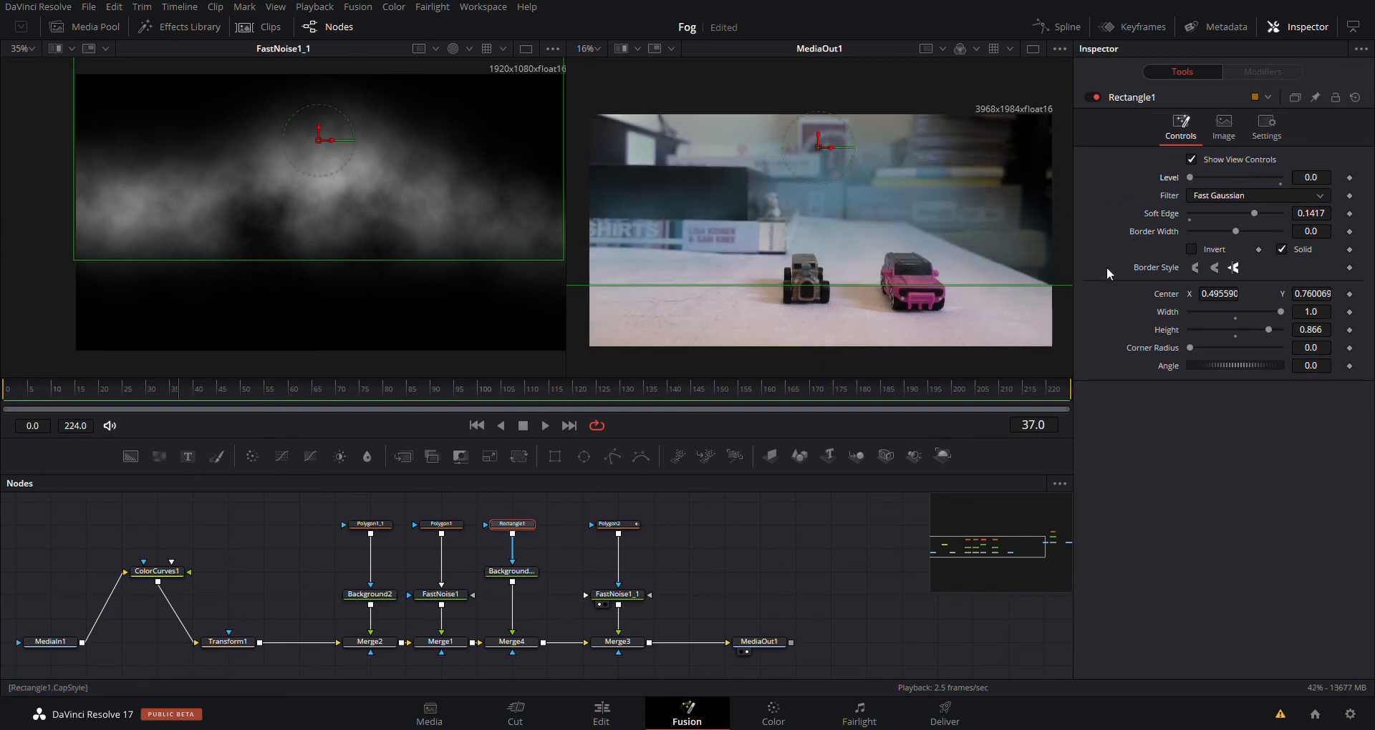
{"action": "key", "text": "ctrl+z"}
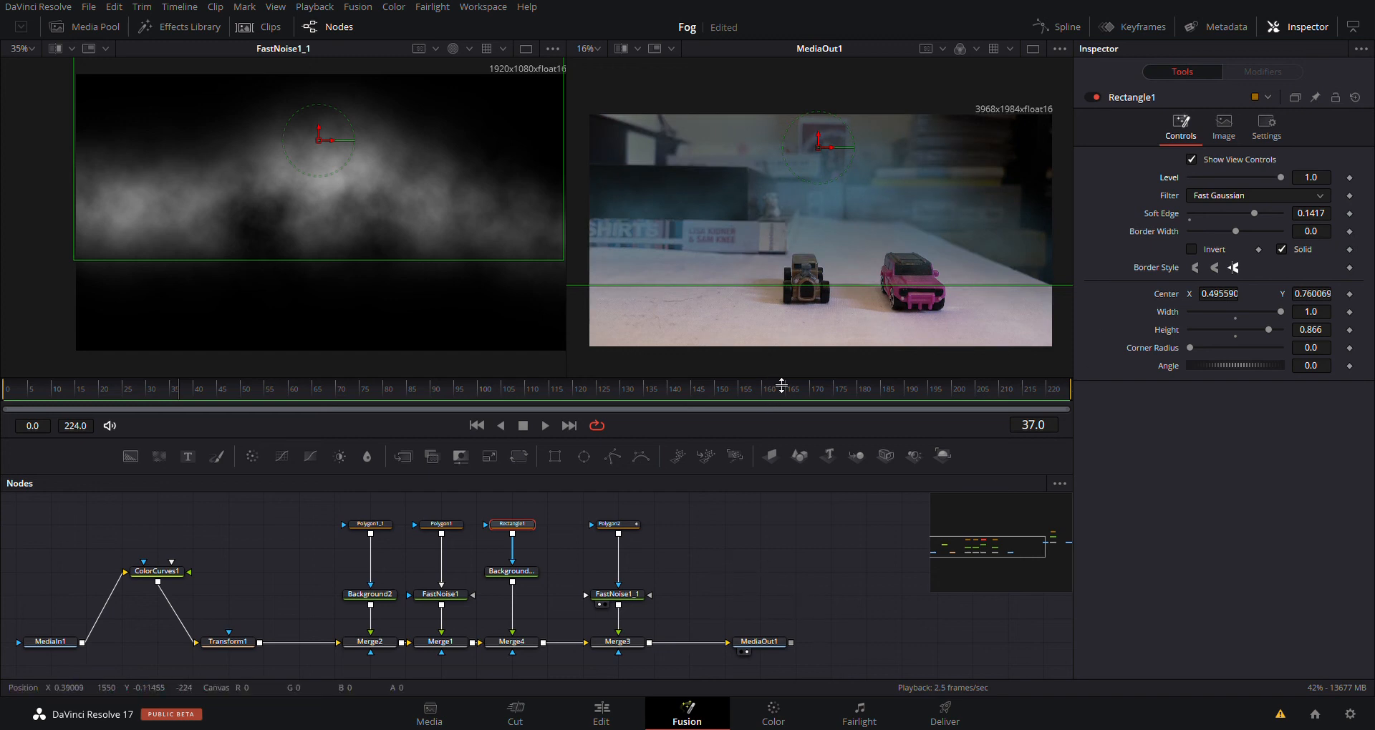
- Pull ColorCurves1 out of the chain between MediaIn1 and Transform1 to compare the original colors, then undo the removal
{"action": "left_click_drag", "start_coordinate": [780, 380], "coordinate": [782, 256]}
{"action": "left_click_drag", "start_coordinate": [844, 436], "coordinate": [964, 459]}
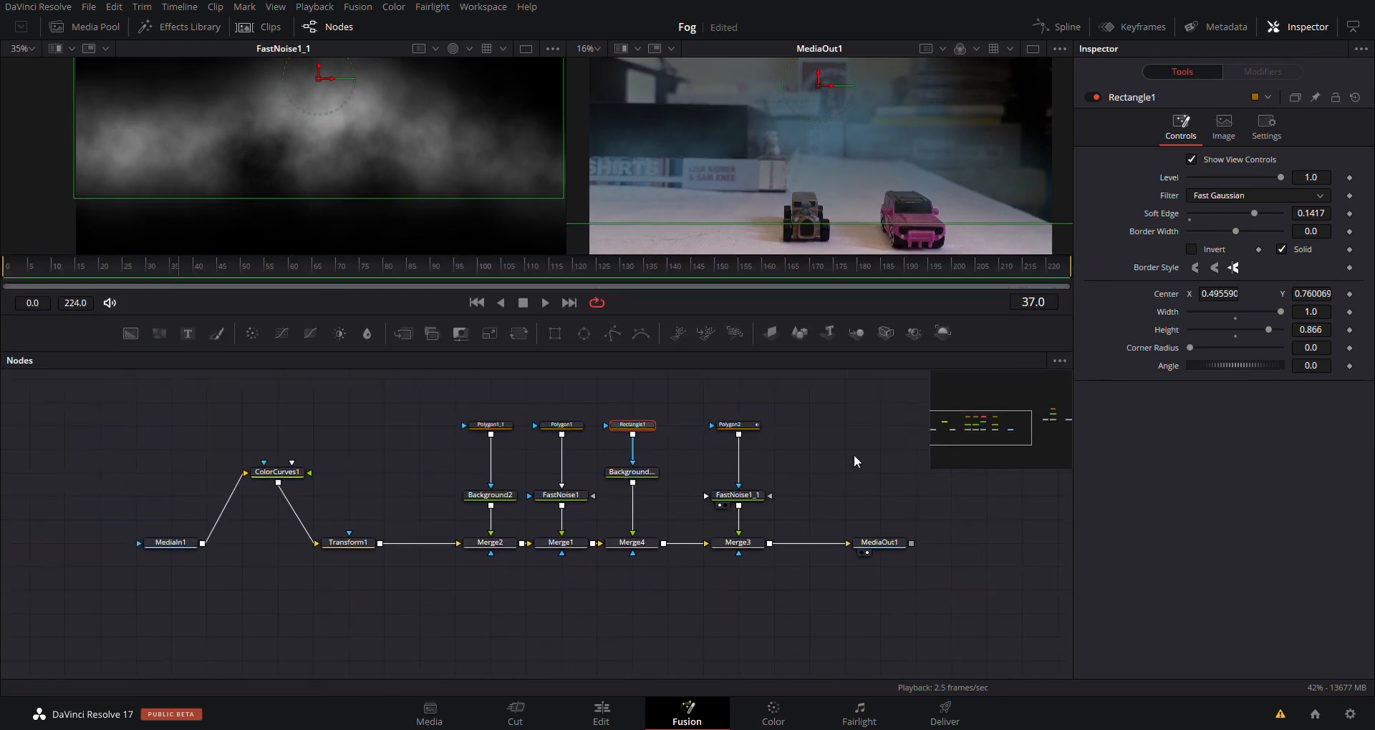
{"action": "left_click", "coordinate": [273, 478]}
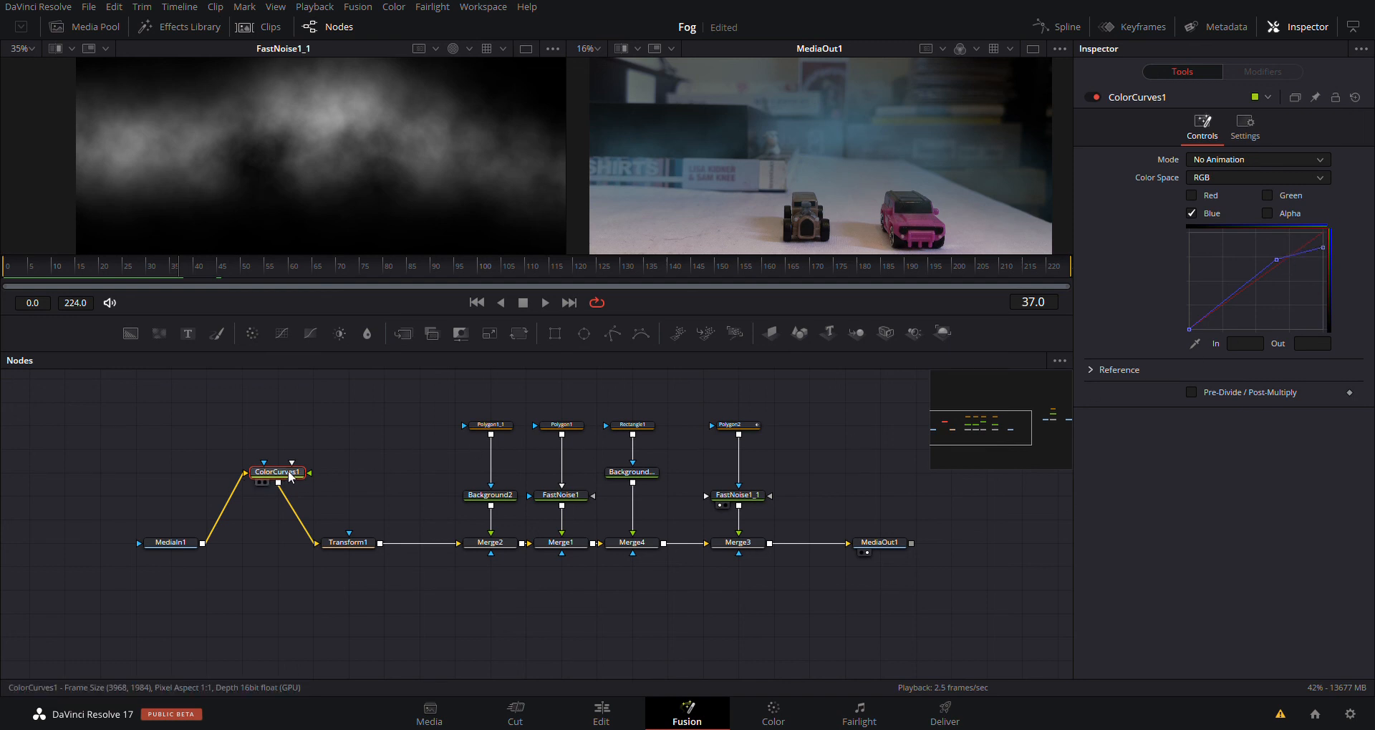
{"action": "left_click_drag", "start_coordinate": [290, 477], "coordinate": [310, 442]}
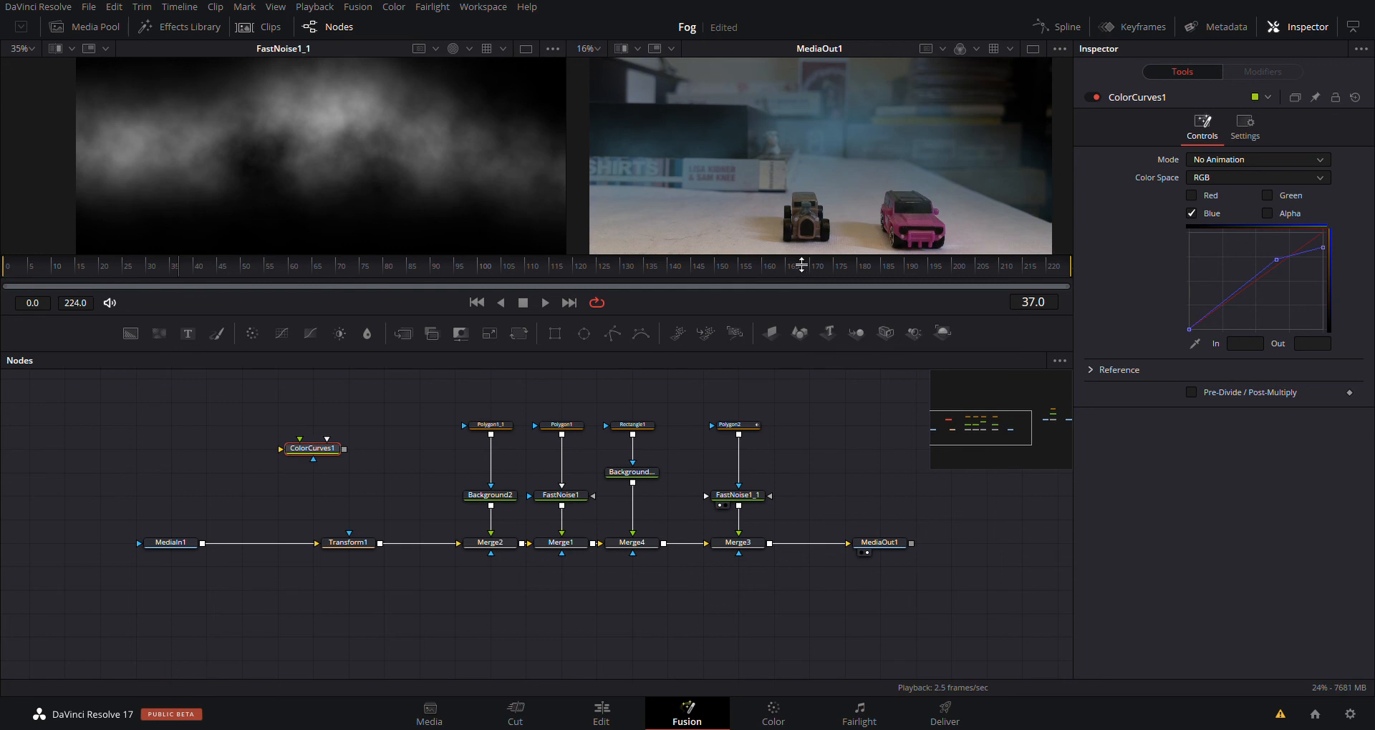
{"action": "left_click_drag", "start_coordinate": [801, 265], "coordinate": [801, 360]}
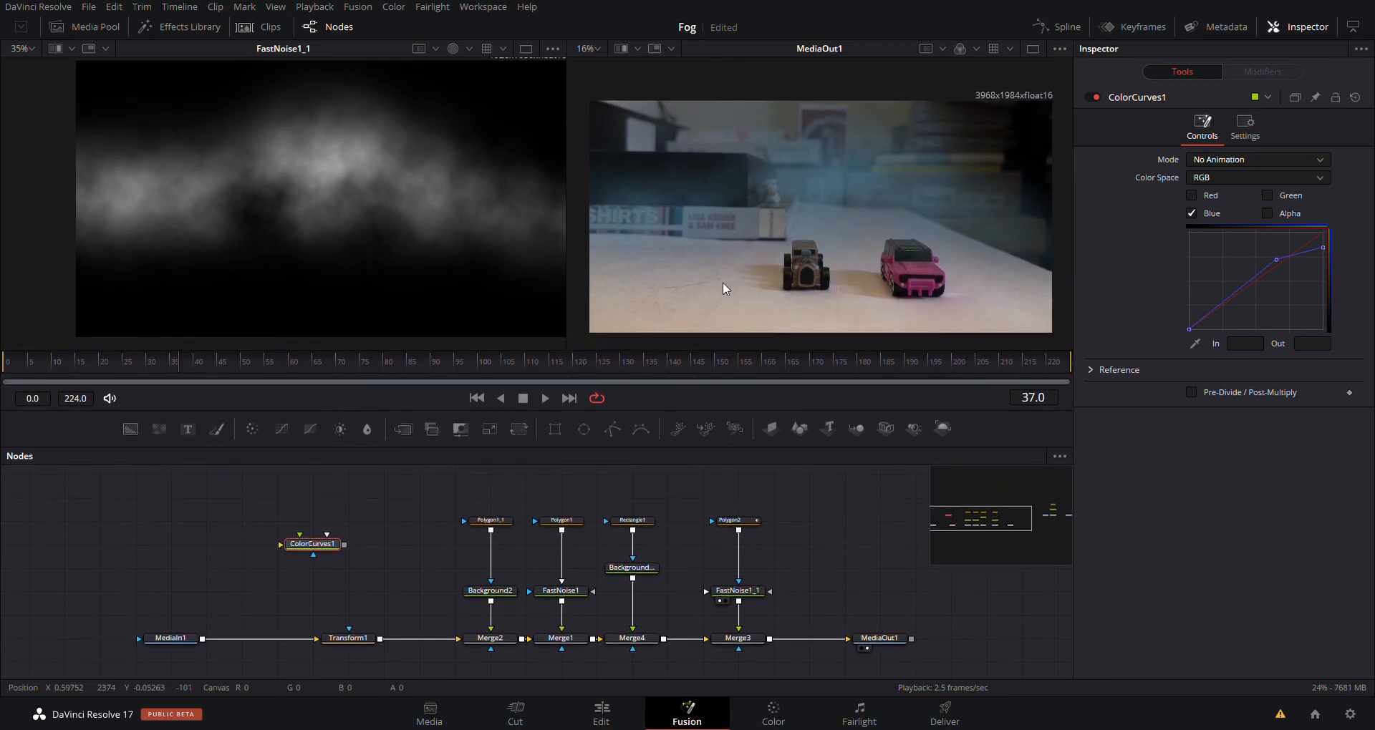
{"action": "key", "text": "ctrl+z"}
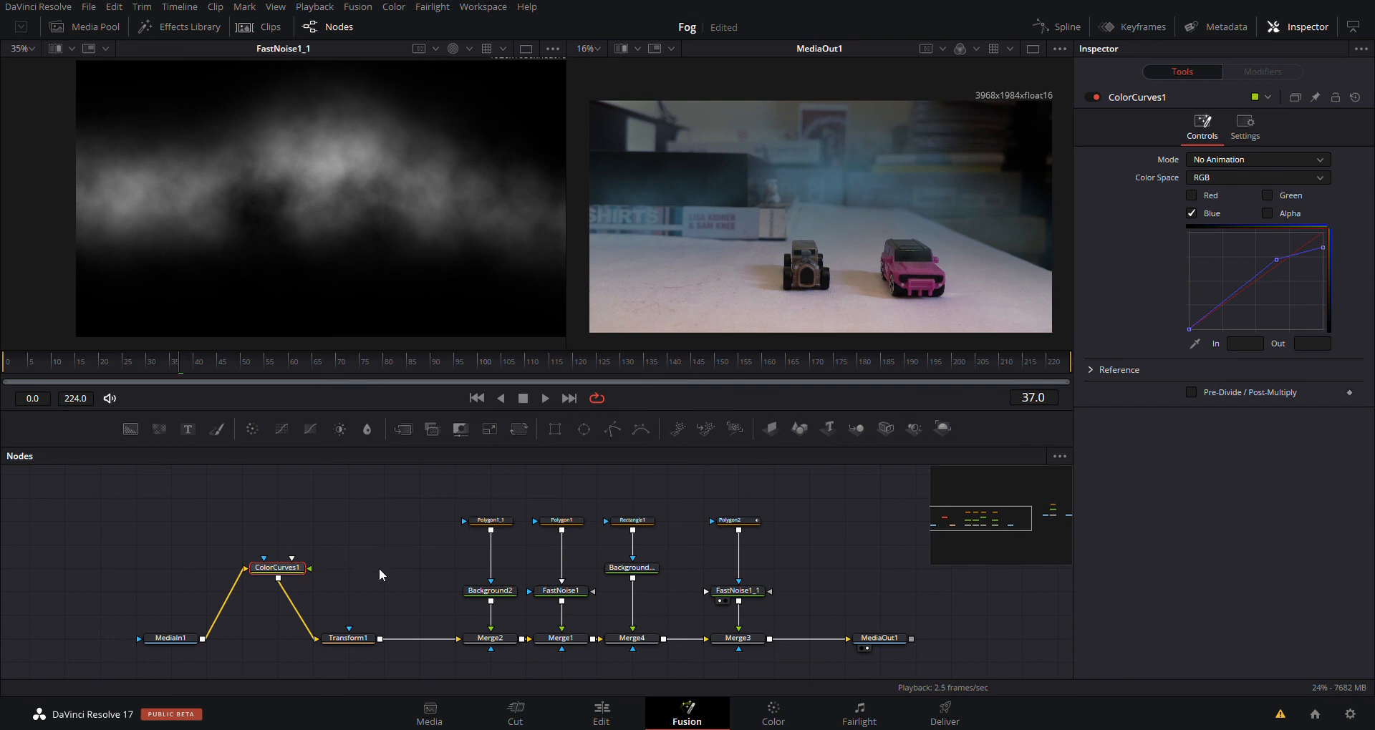
{"action": "left_click_drag", "start_coordinate": [859, 577], "coordinate": [782, 565]}
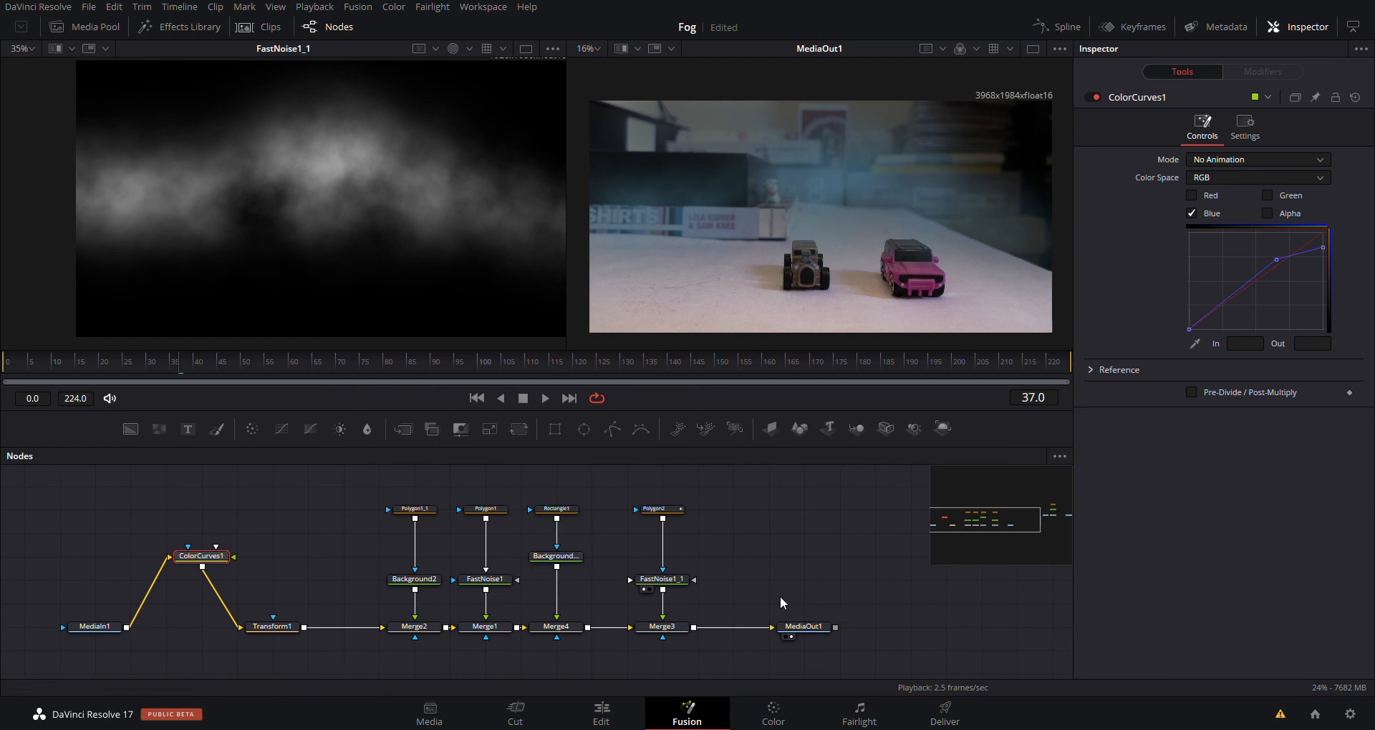
{"action": "left_click_drag", "start_coordinate": [813, 544], "coordinate": [828, 521]}
{"action": "left_click_drag", "start_coordinate": [770, 360], "coordinate": [769, 283]}
{"action": "left_click_drag", "start_coordinate": [811, 478], "coordinate": [846, 529]}
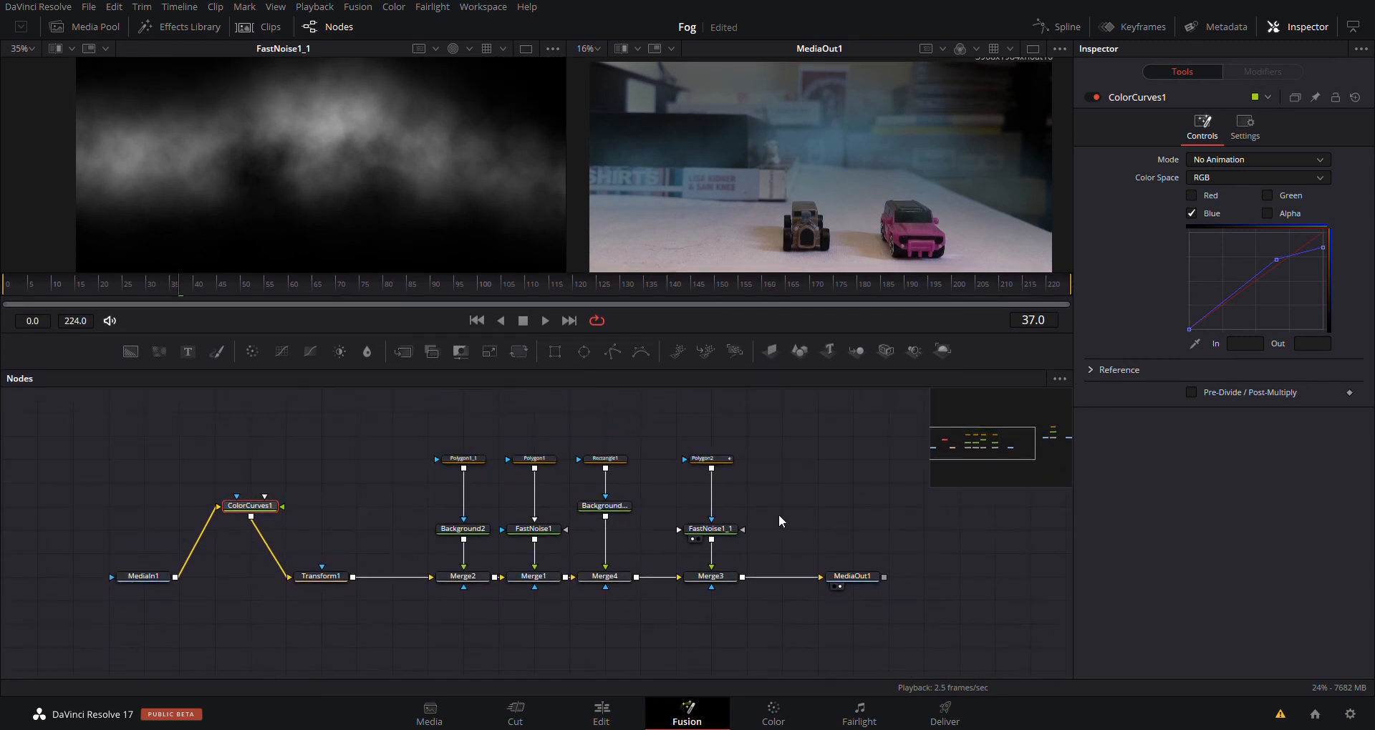